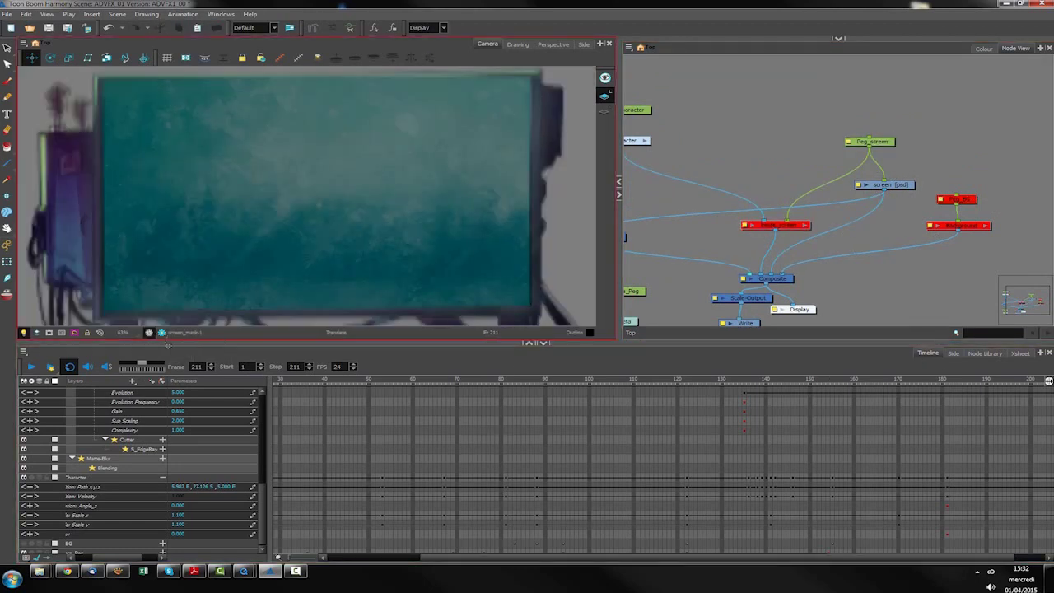
Step: Review the character and screen animation from frame 135 and stop at frame 152
left_click_drag(815, 380, 755, 378)
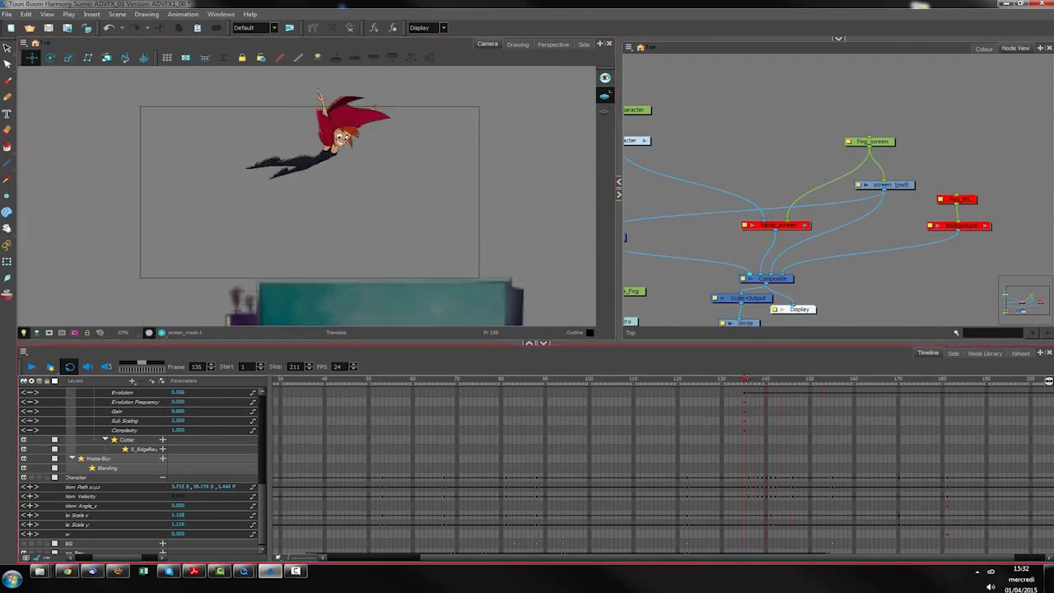
left_click(913, 292)
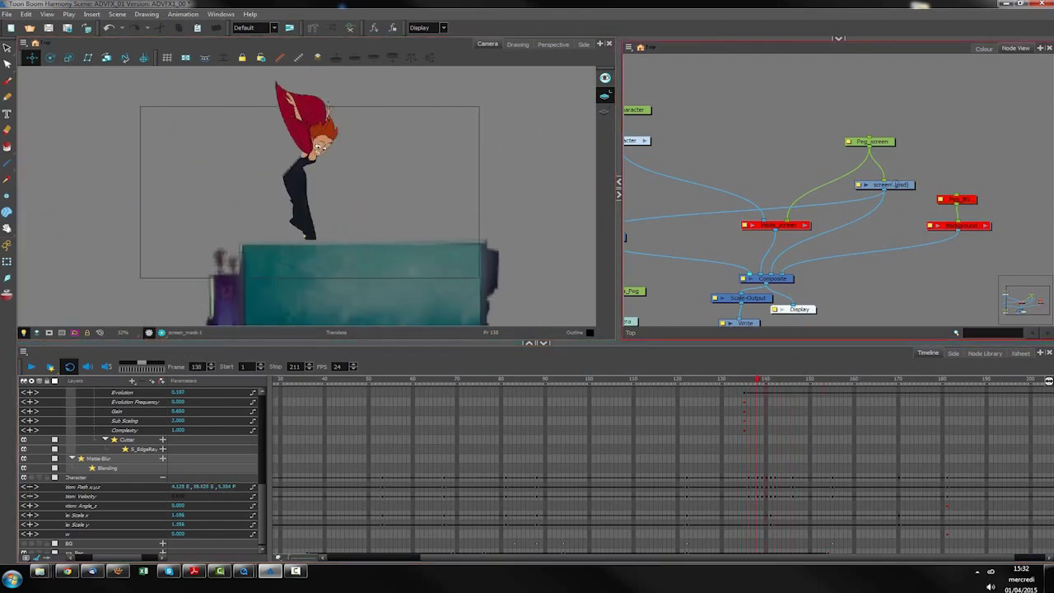
left_click(898, 184)
key("period")
key("period")
key("period")
key("period")
key("period")
key("period")
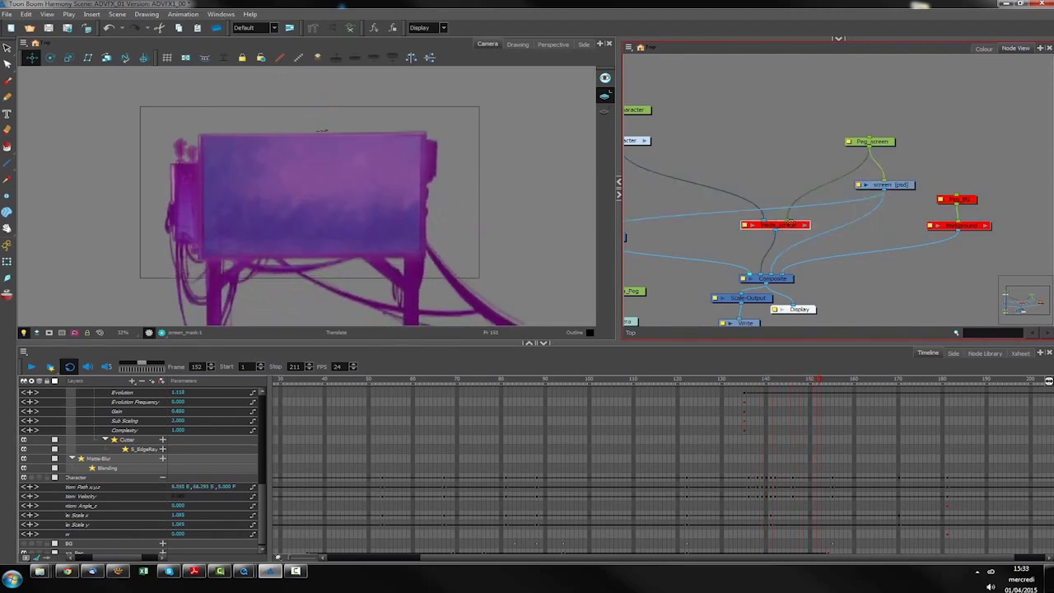
Step: Enable the disabled inside_screen group in the node network so its underwater scene renders inside the screen
left_click_drag(792, 224, 788, 224)
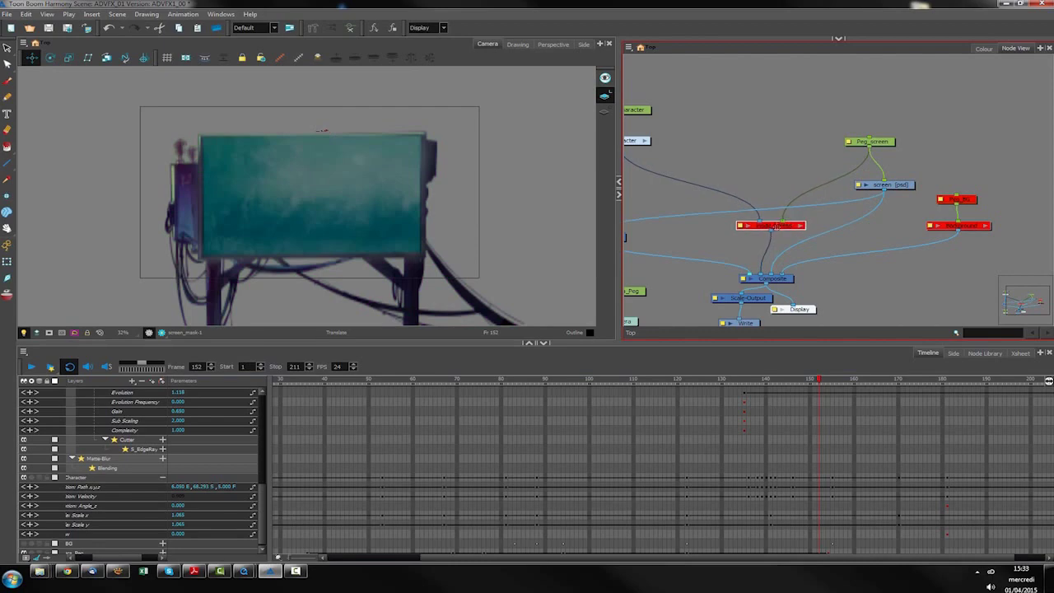
key("a")
left_click(778, 226)
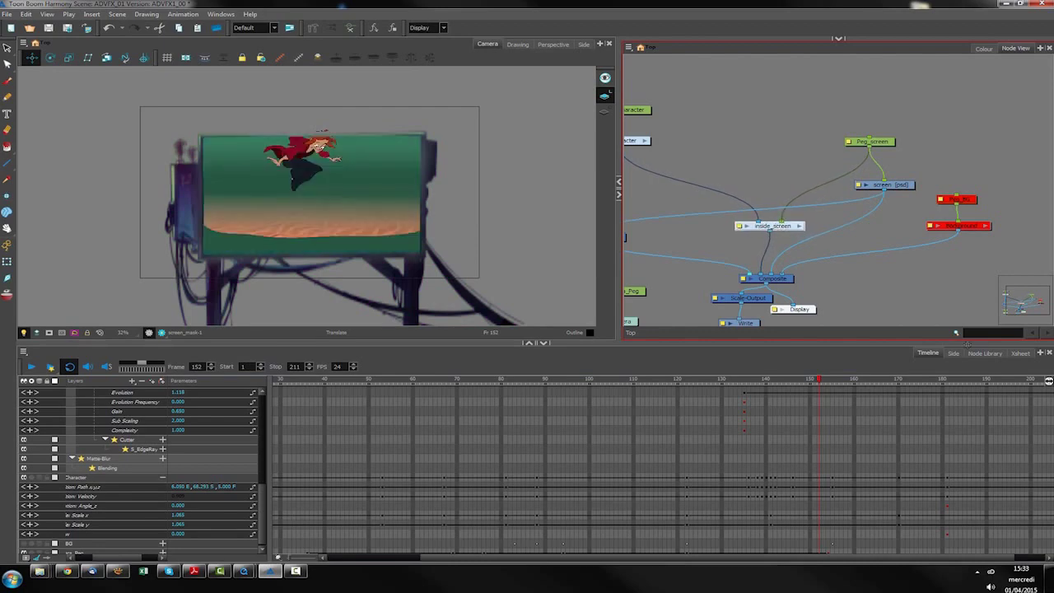
left_click(874, 297)
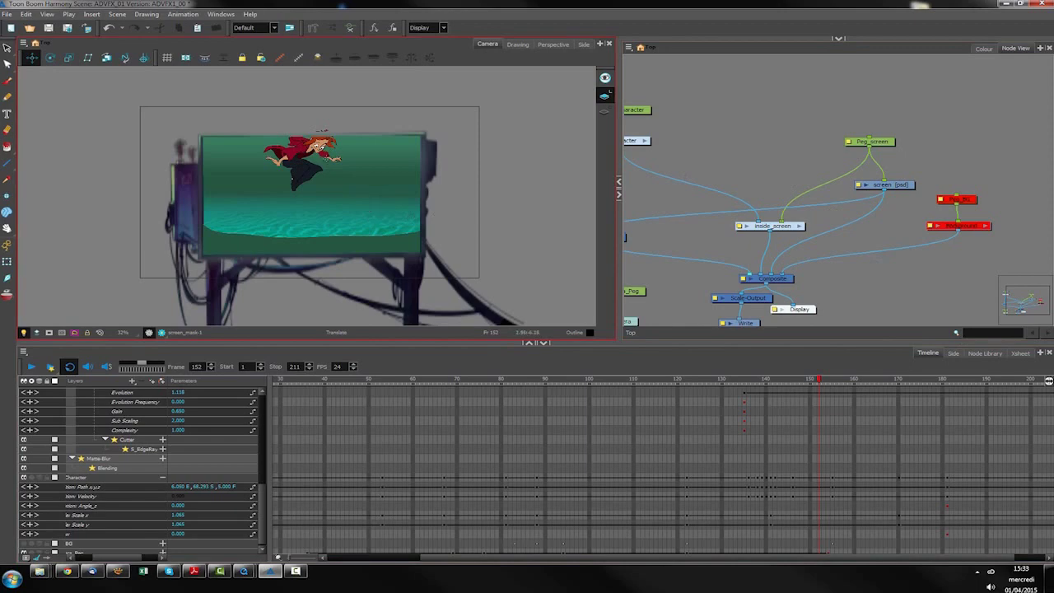
Step: Insert a Transparency filter node between the inside_screen group and the Composite, making room for it in the network
left_click(975, 354)
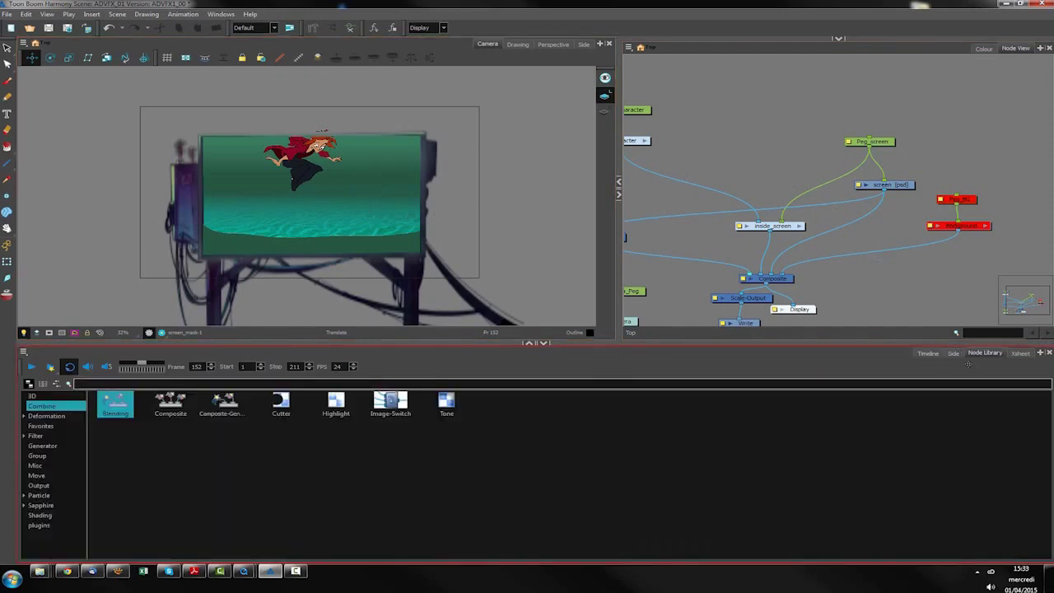
left_click(37, 436)
left_click_drag(282, 463, 773, 191)
left_click_drag(778, 247, 780, 230)
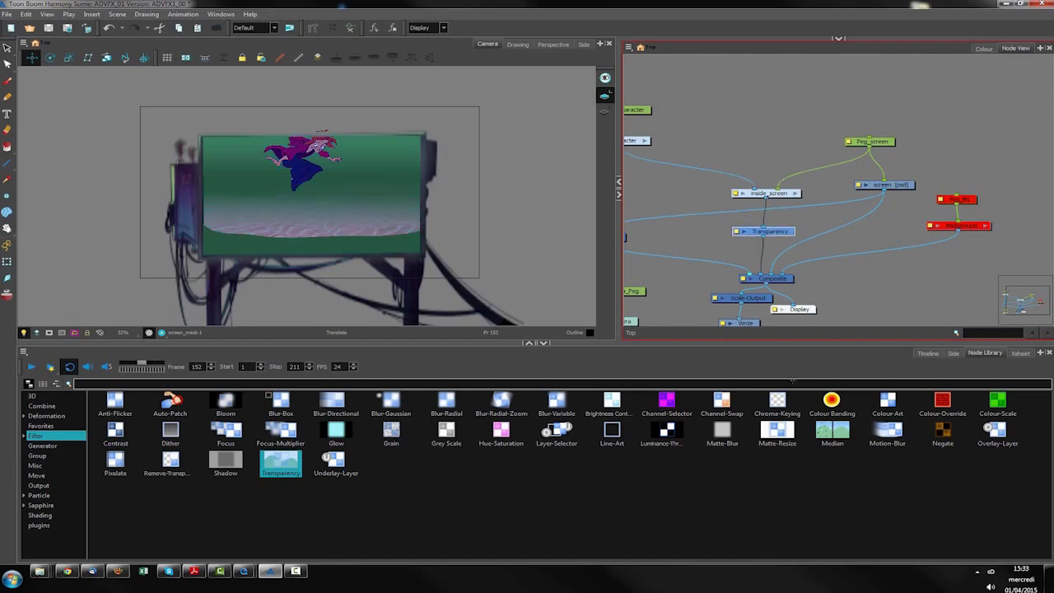
left_click(928, 352)
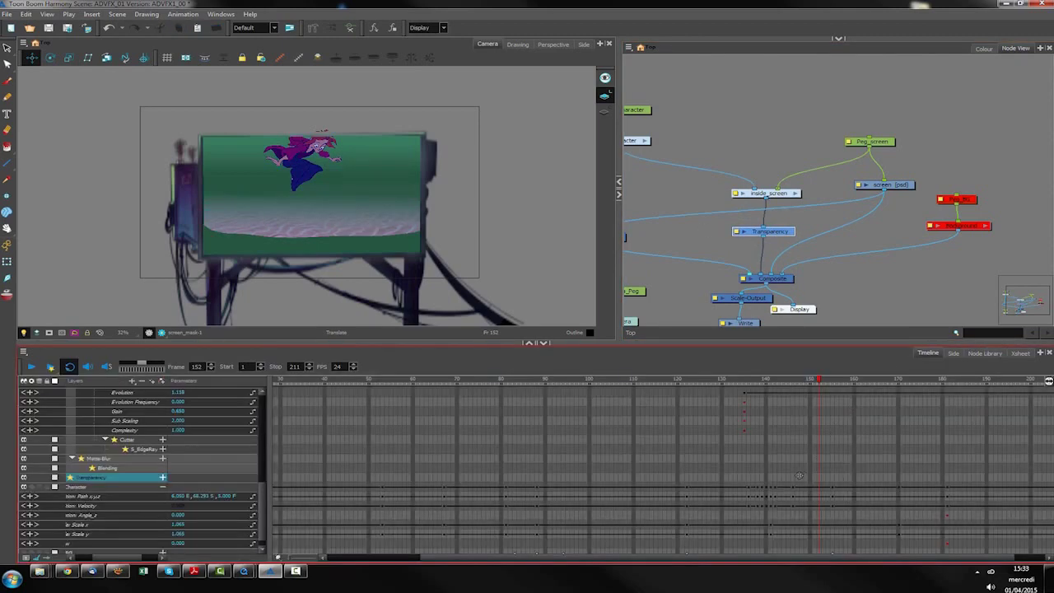
Step: Show the Transparency node's parameter in the timeline and set its value to 0 at frame 152
left_click_drag(781, 232, 788, 233)
scroll(761, 482, "down", 1)
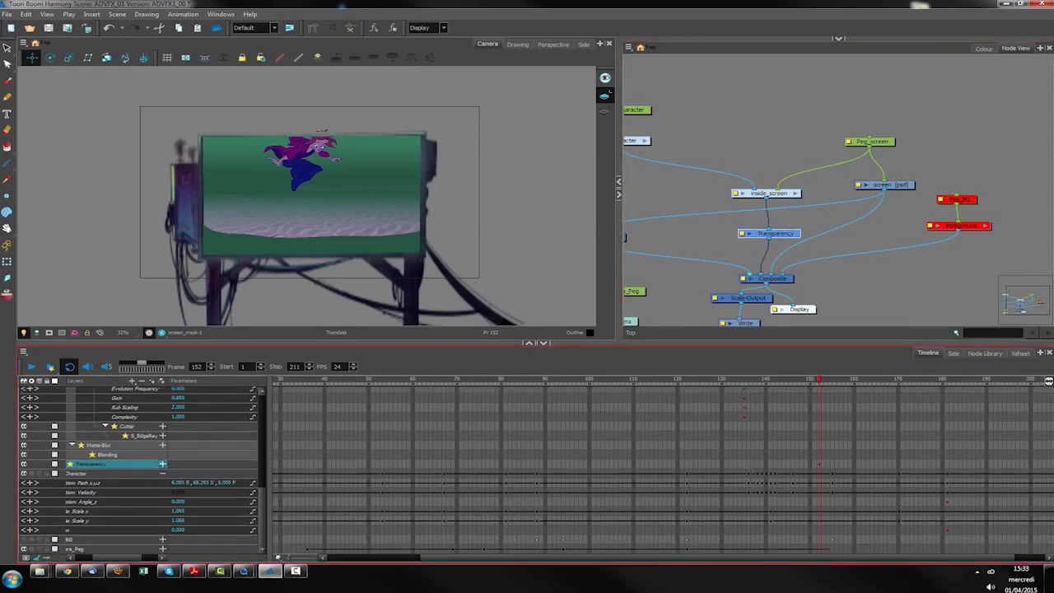
left_click(162, 463)
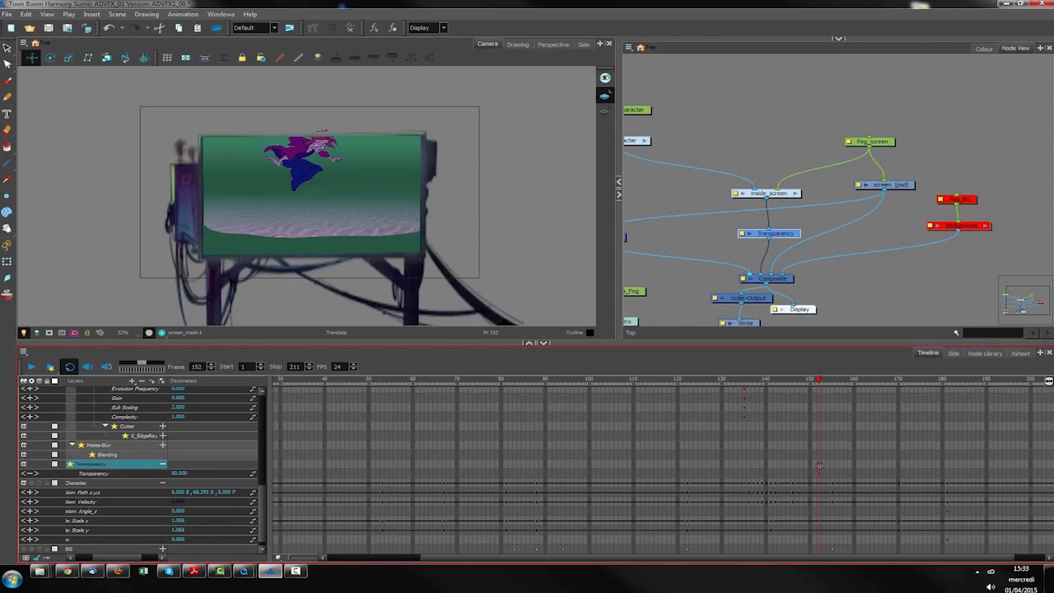
left_click_drag(178, 473, 112, 480)
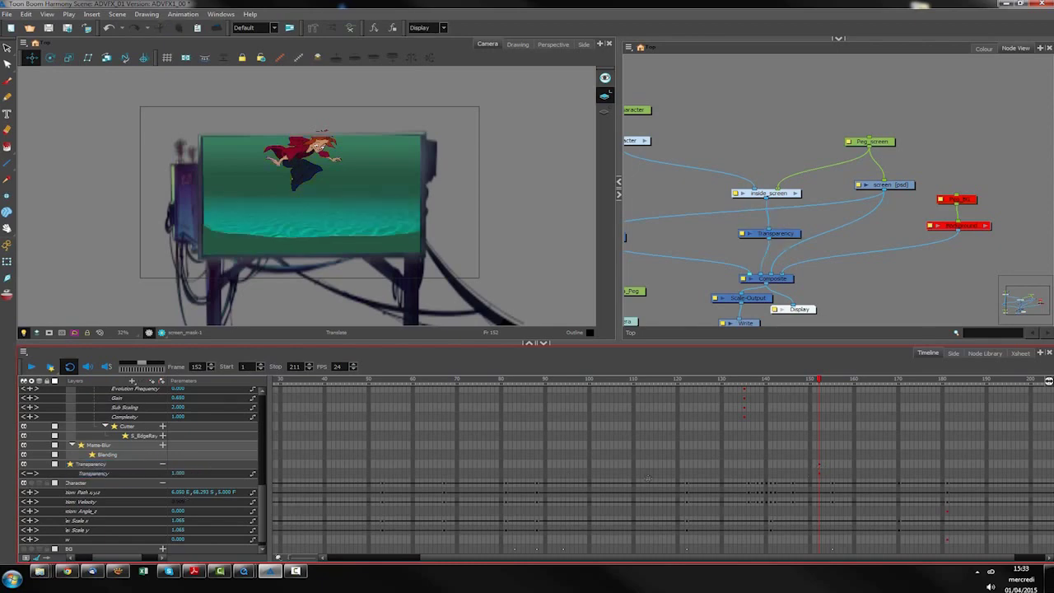
left_click(172, 474)
type("0")
key("Return")
Step: Go back to frame 147 and set the Transparency value to 100 there
key("comma")
key("comma")
key("comma")
key("comma")
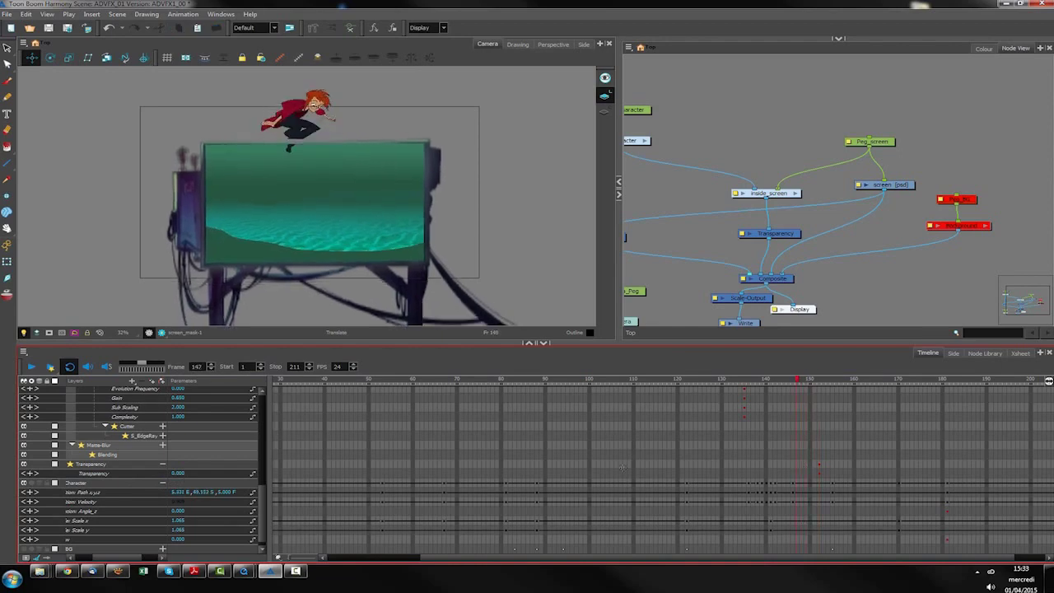
key("comma")
key("comma")
key("comma")
key("comma")
key("comma")
key("comma")
left_click(177, 474)
type("80")
key("Return")
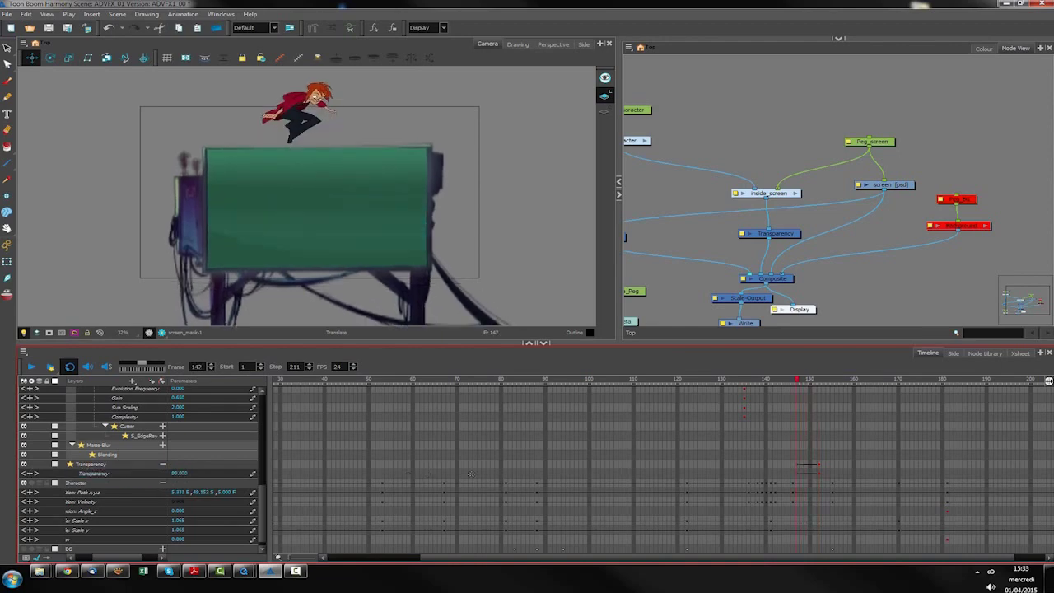
left_click(174, 474)
type("100")
key("Return")
Step: Turn on the rendered camera preview and check the Transparency keyframes at frames 152 and 147
left_click(162, 333)
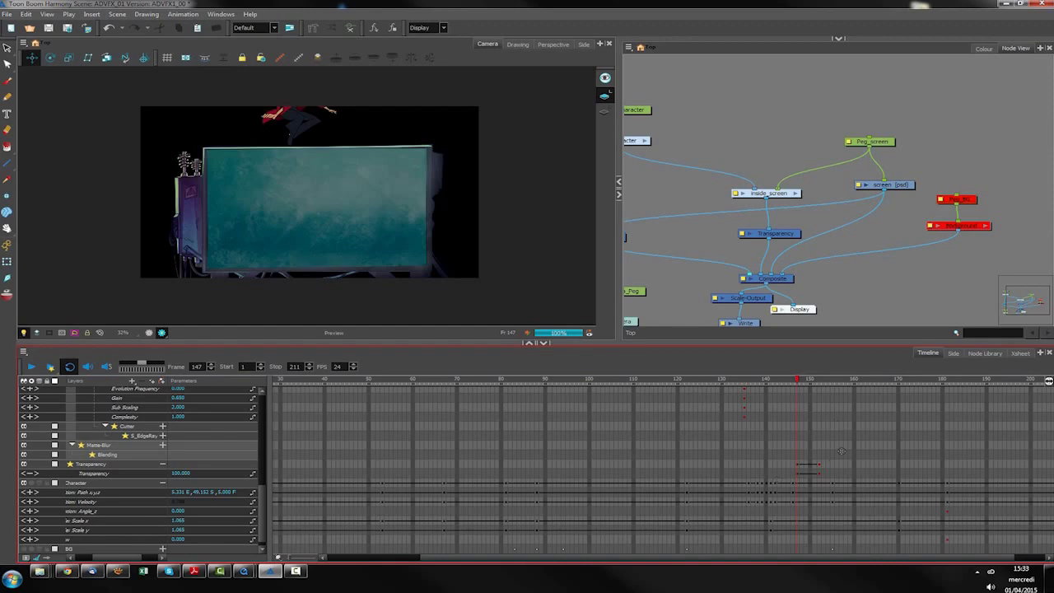
left_click(818, 465)
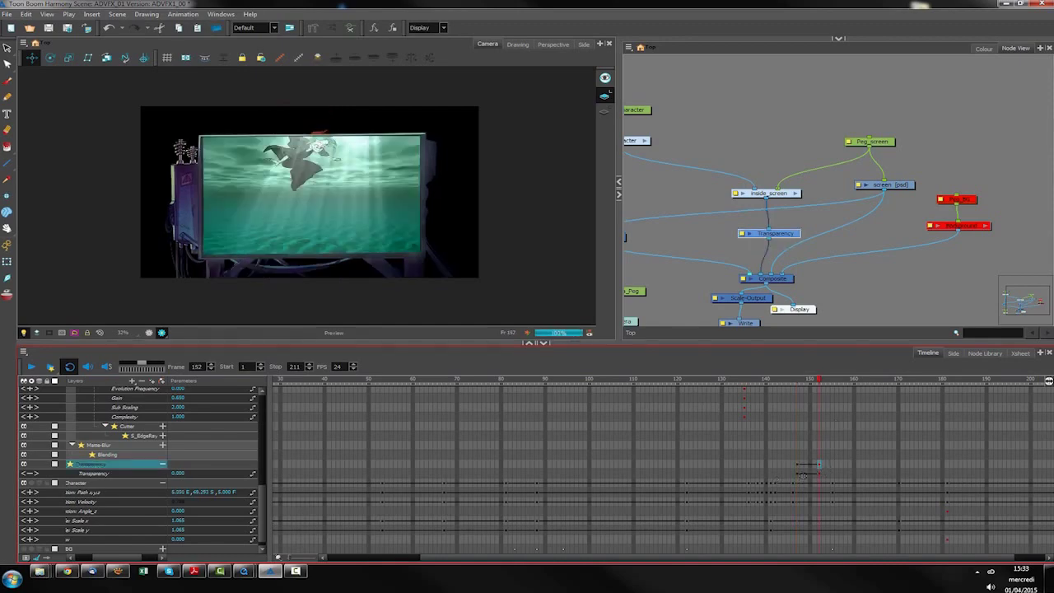
left_click(797, 466)
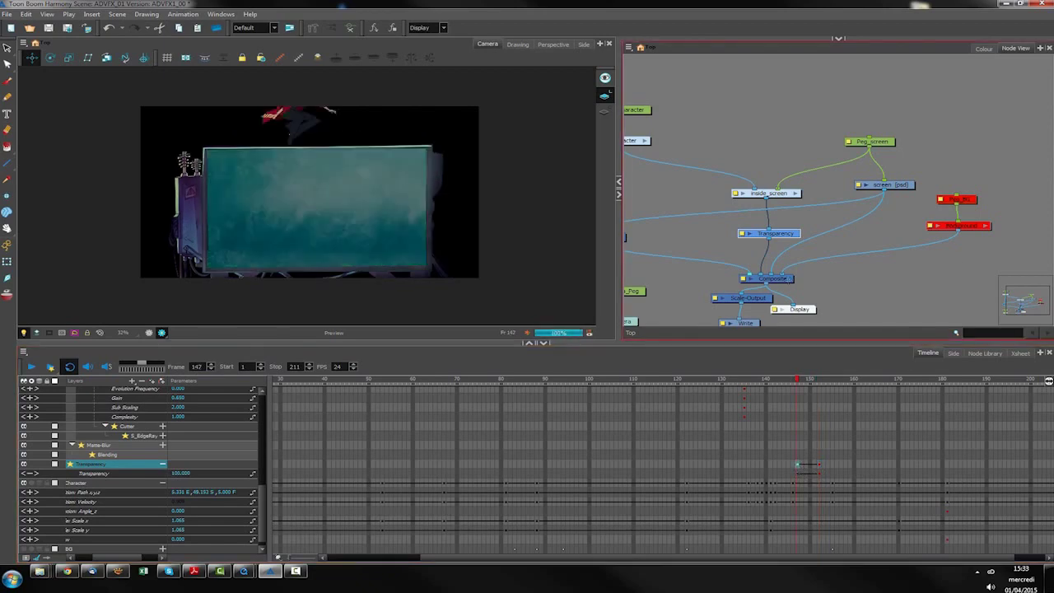
left_click(847, 302)
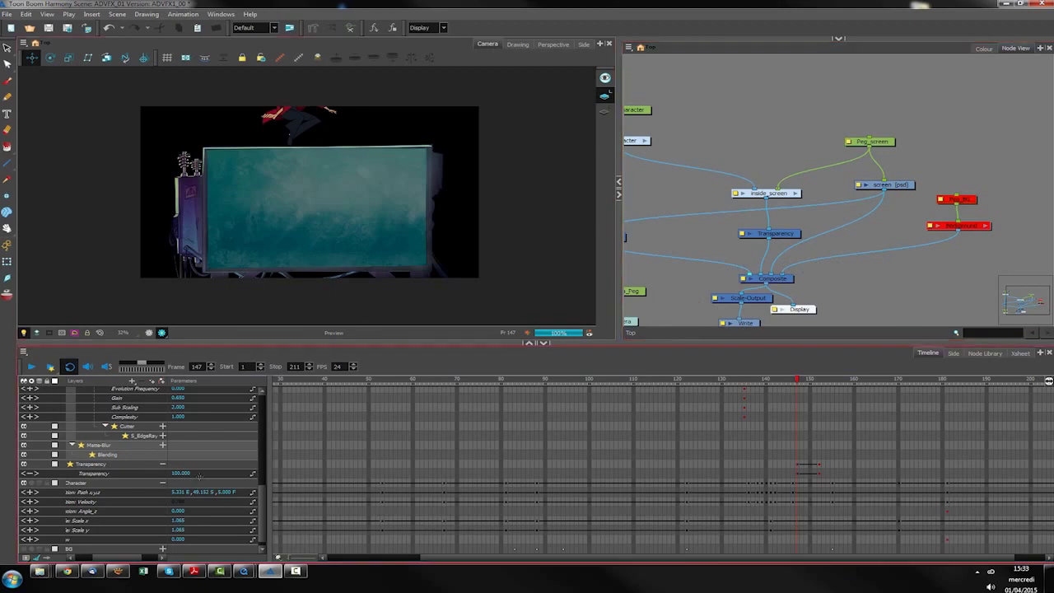
Step: Add a Glow filter node before the Composite and feed it from the screen [psd] node
left_click_drag(900, 187, 901, 182)
left_click_drag(863, 266, 935, 262)
left_click(985, 352)
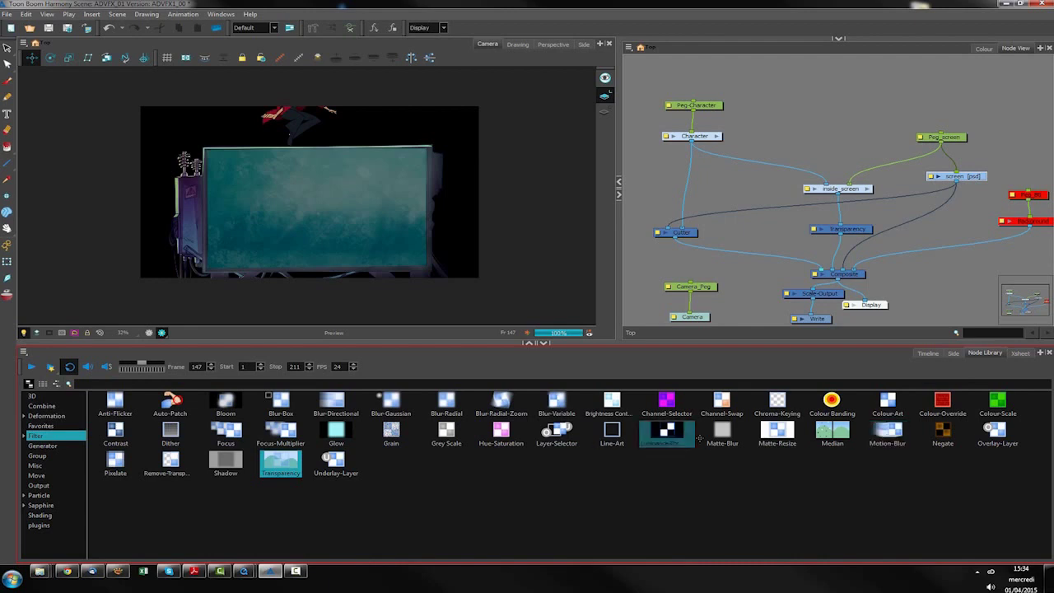
left_click_drag(336, 432, 779, 229)
left_click_drag(956, 182, 778, 228)
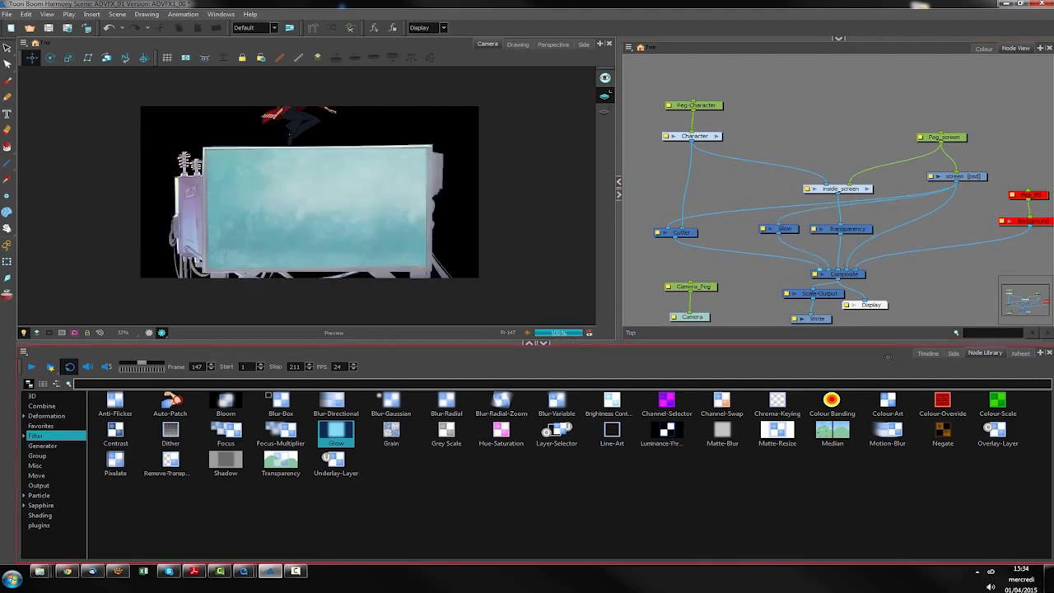
Step: Go to frame 144 and show the Glow node's parameters in the timeline
left_click(928, 352)
left_click(797, 378)
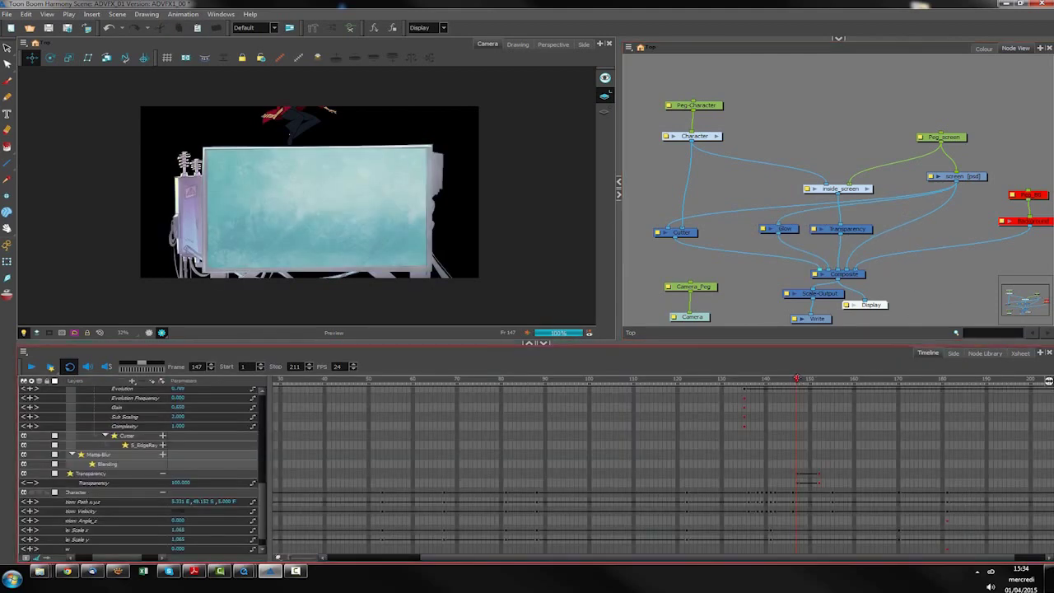
left_click(873, 318)
key("comma")
key("comma")
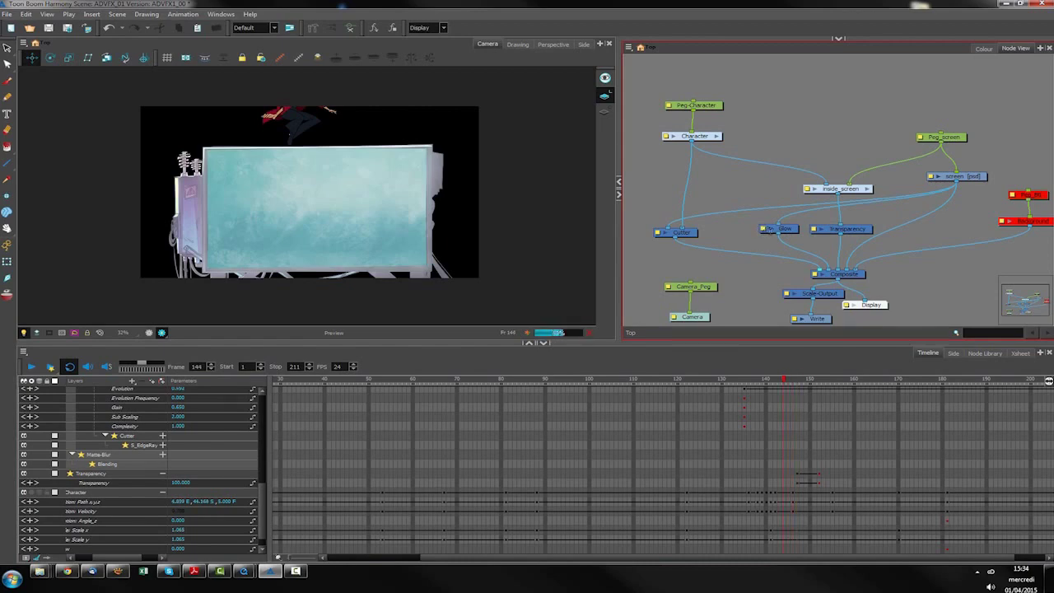
left_click(764, 228)
left_click(663, 488)
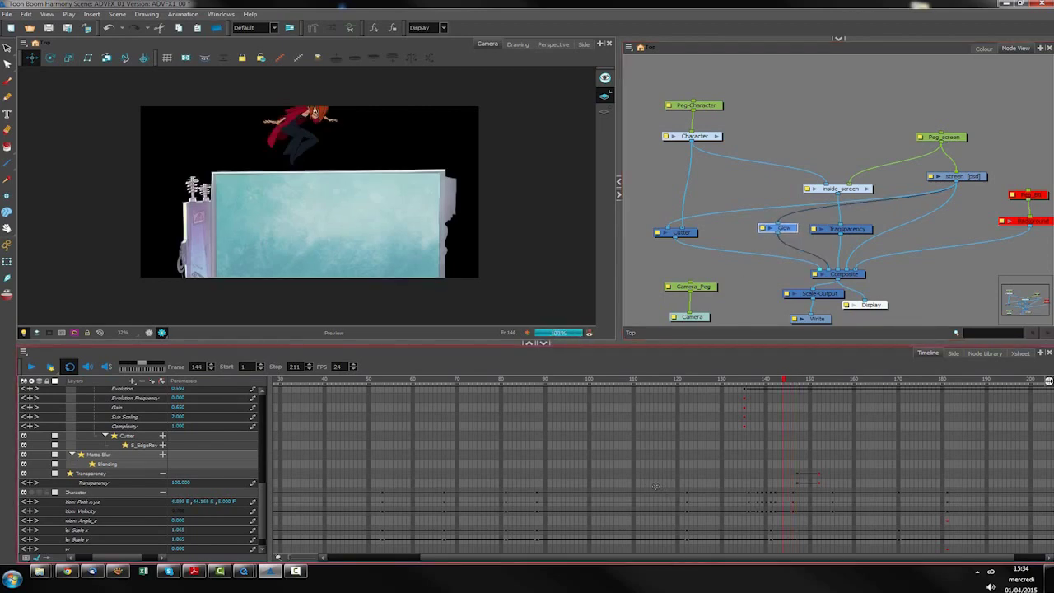
key("o")
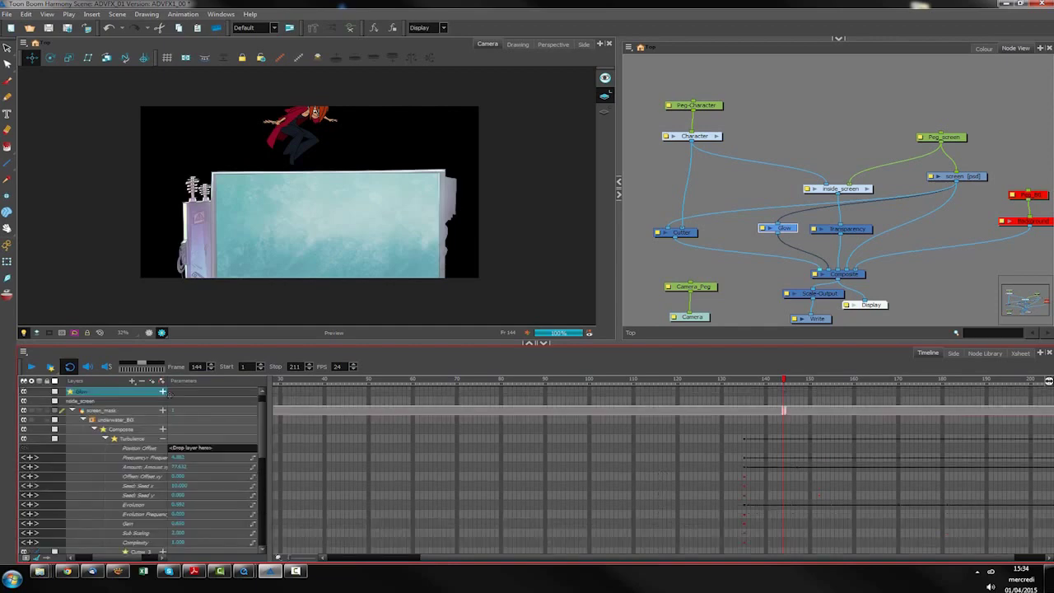
left_click(162, 391)
Step: Check the Transparency node's fade up to frame 150 against the glow, returning to frame 147
key("period")
key("period")
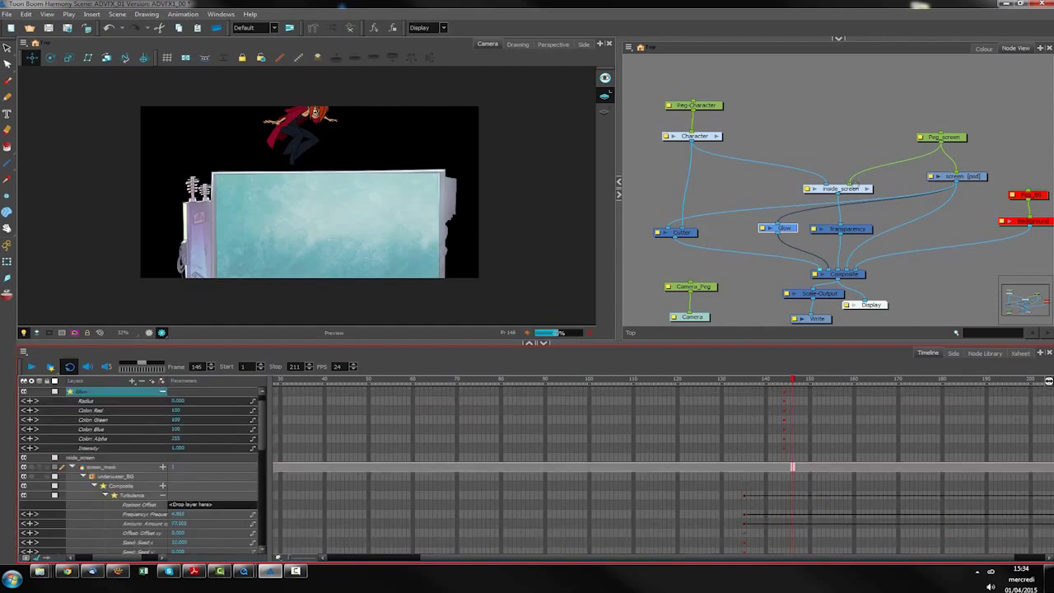
left_click(862, 228)
key("period")
key("period")
key("period")
key("period")
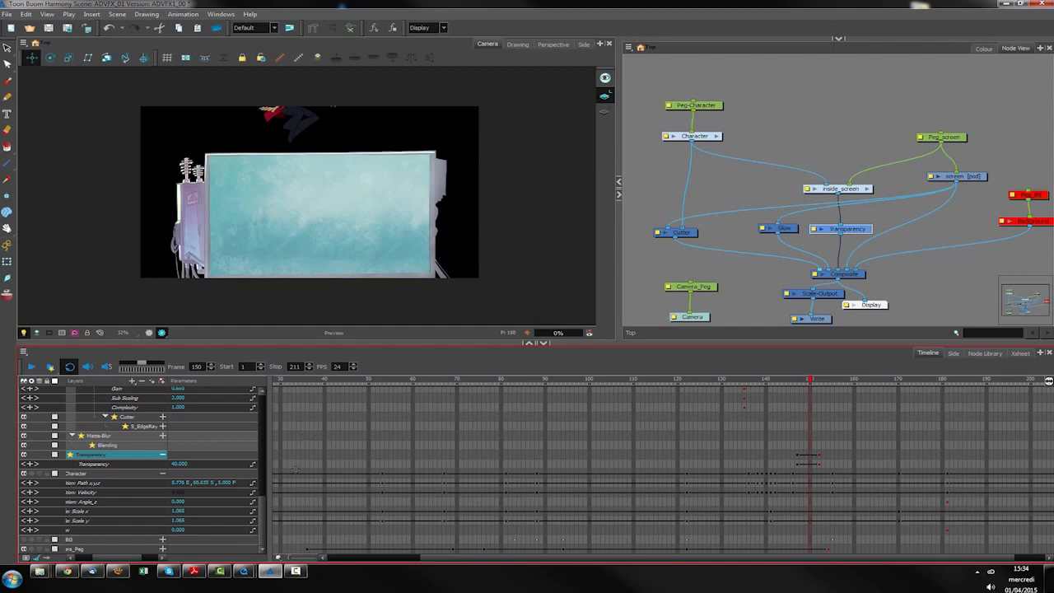
left_click_drag(263, 503, 264, 493)
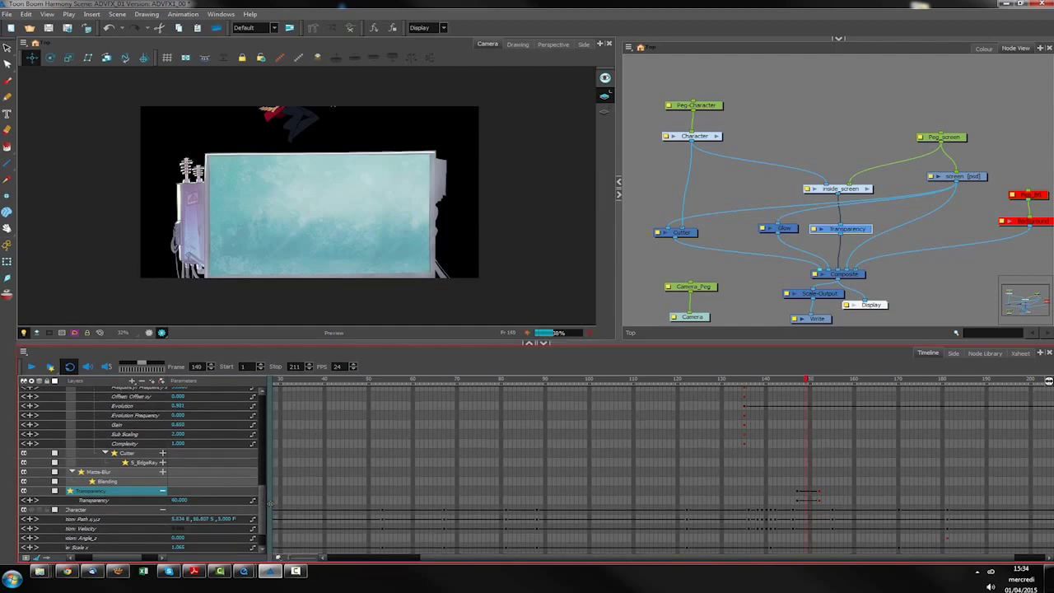
key("comma")
key("comma")
key("comma")
Step: Set the Glow node's Intensity to 2.5 at frame 147
left_click(778, 228)
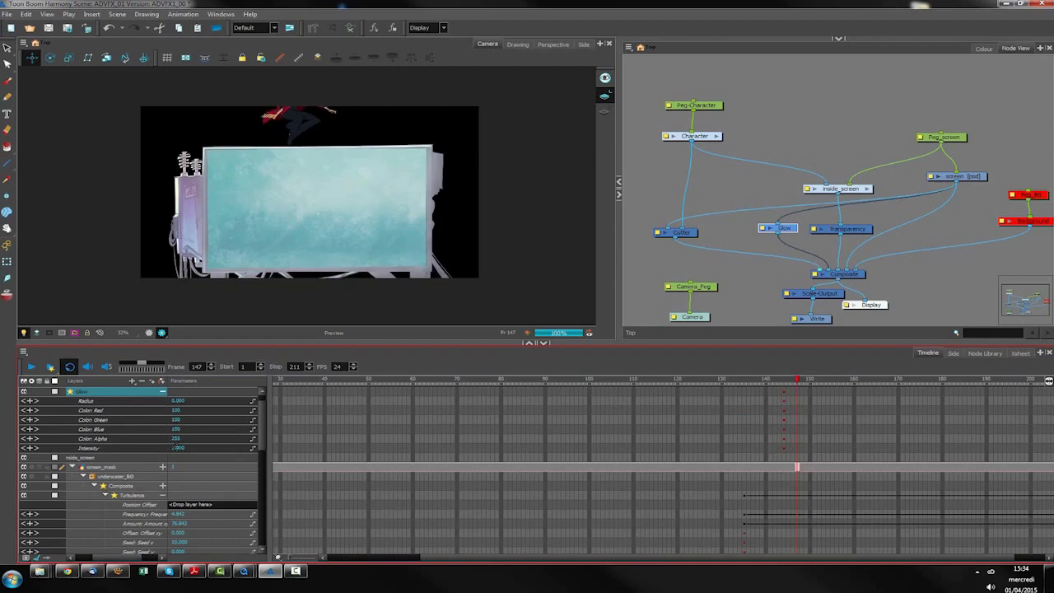
double_click(178, 447)
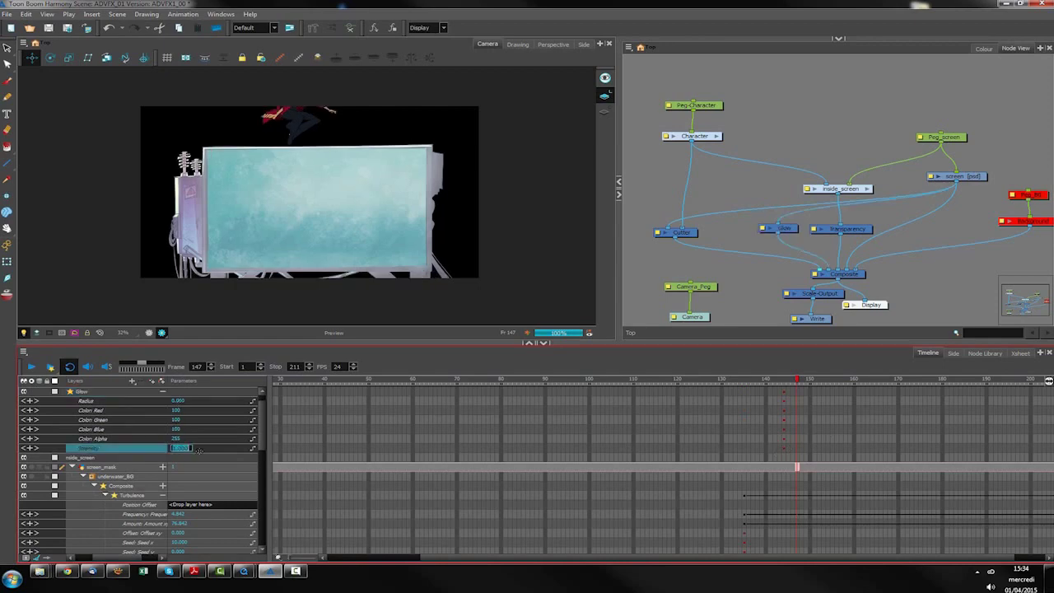
type("2")
key("Return")
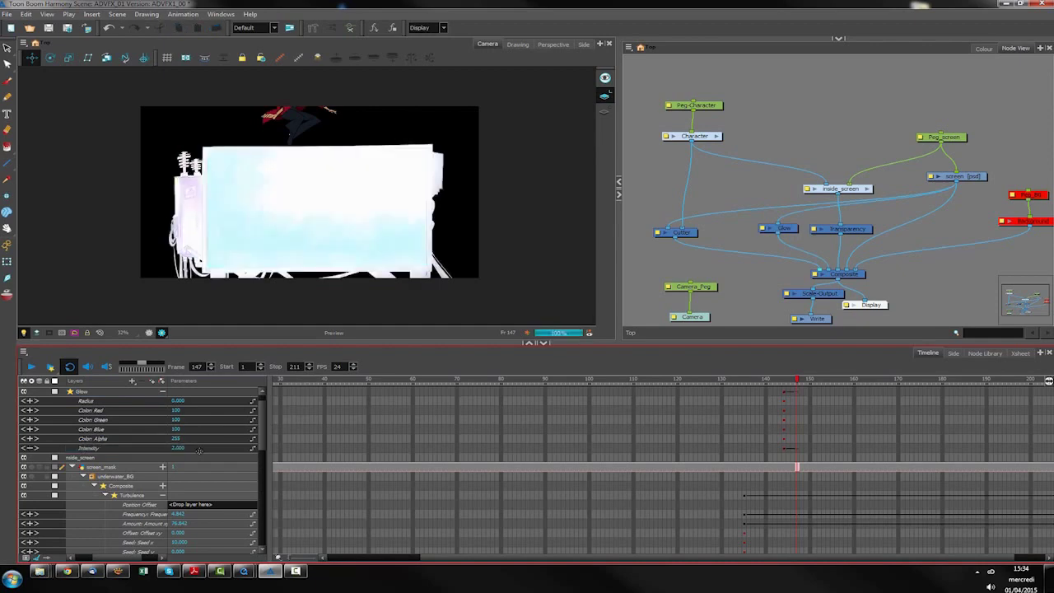
double_click(177, 448)
type("2.5")
key("Return")
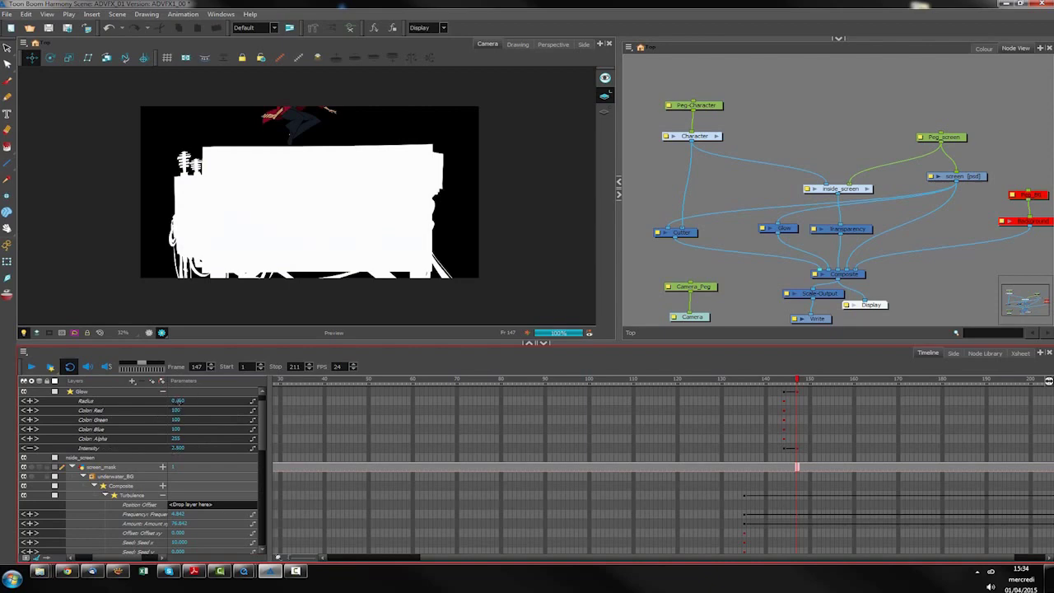
Step: Move to frame 149 and set the Glow node's Radius to 25
left_click_drag(262, 425, 262, 424)
key("period")
key("period")
left_click(178, 403)
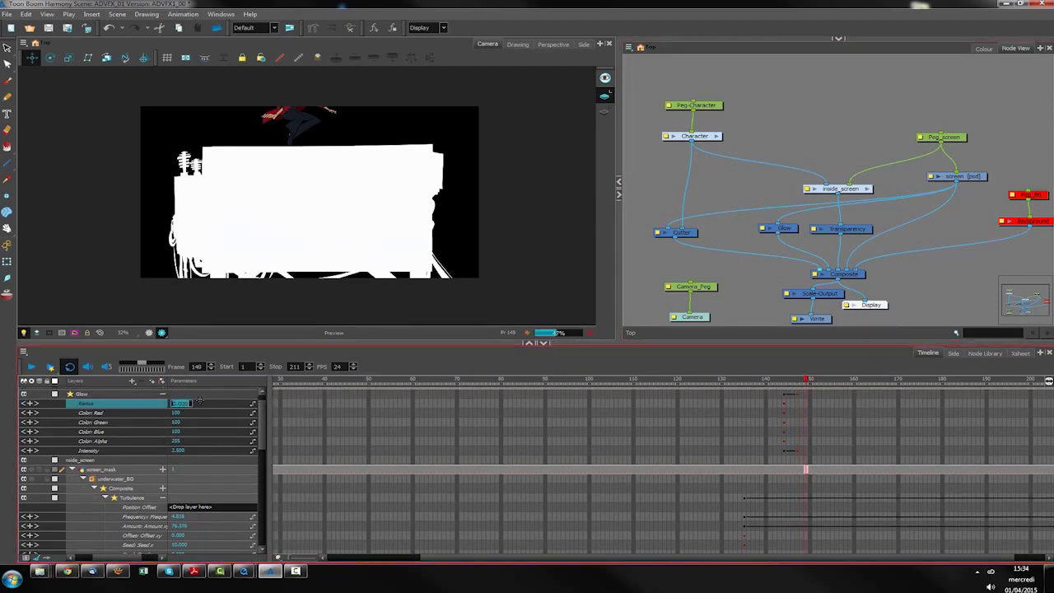
left_click(178, 412)
left_click(179, 404)
type("25")
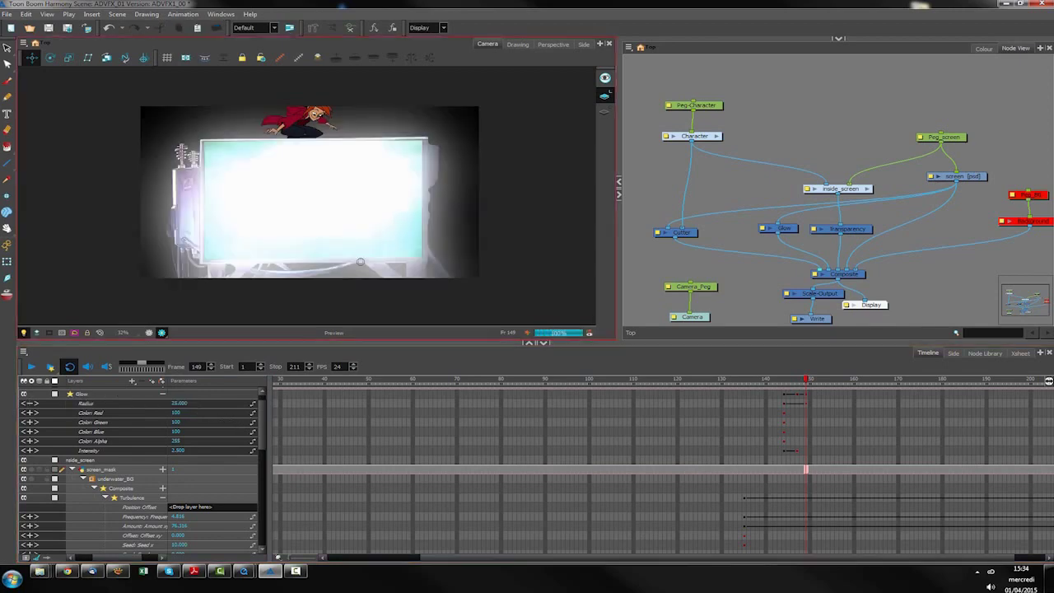
Step: Review the rendered glow build-up frame by frame from frame 149 back to frame 144
key("comma")
key("comma")
key("comma")
key("comma")
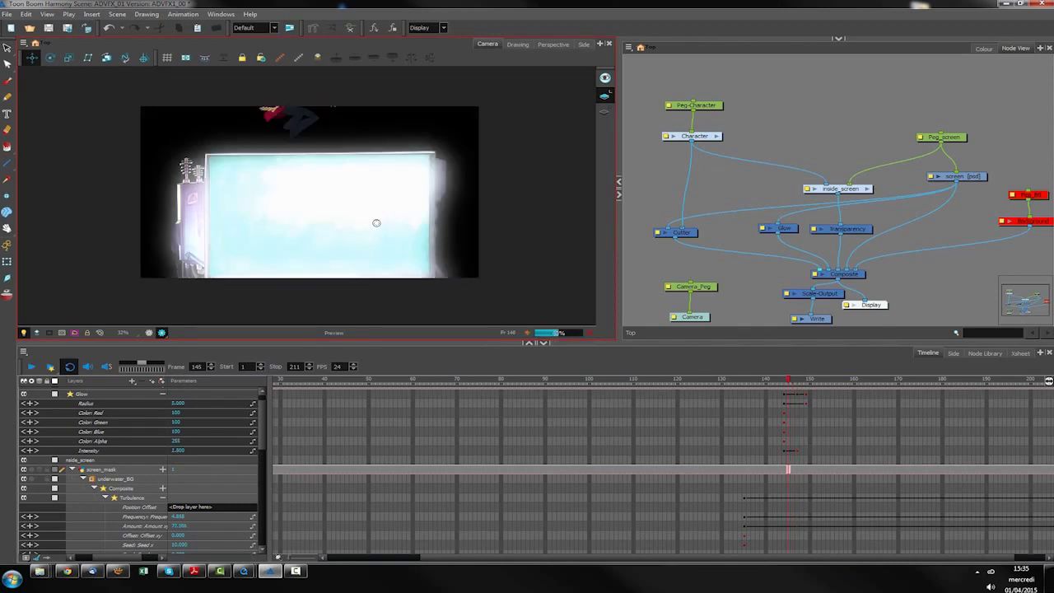
key("comma")
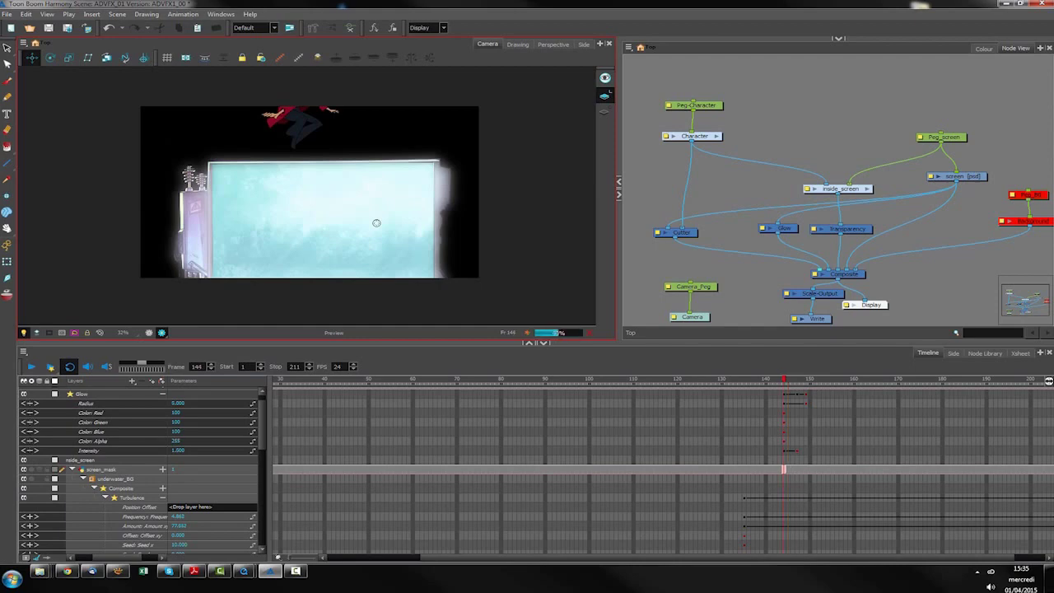
Step: Review the rendered glow build-up frame by frame from frame 144 to frame 149
key("period")
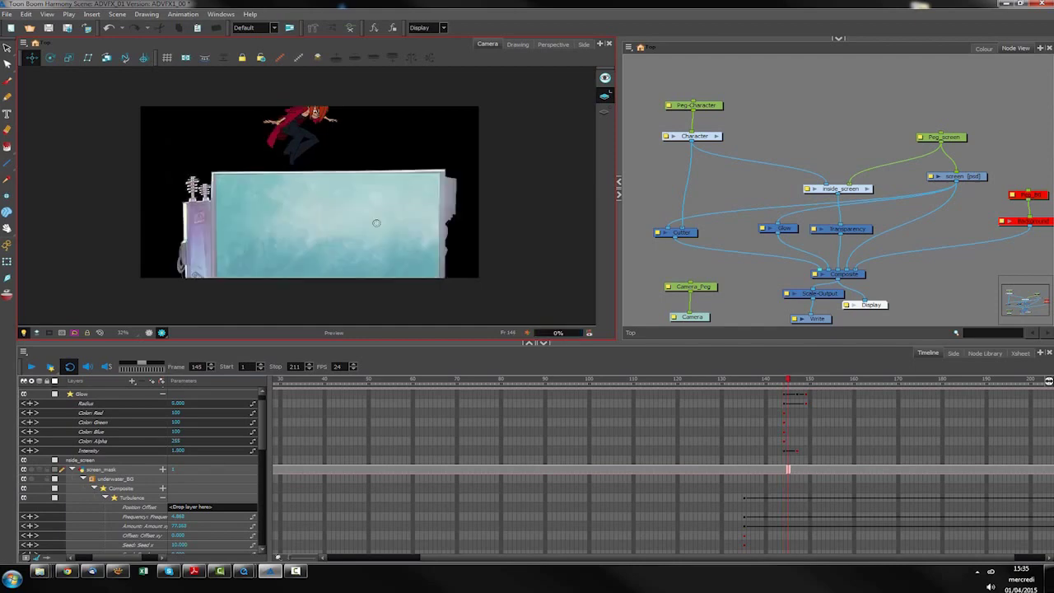
key("period")
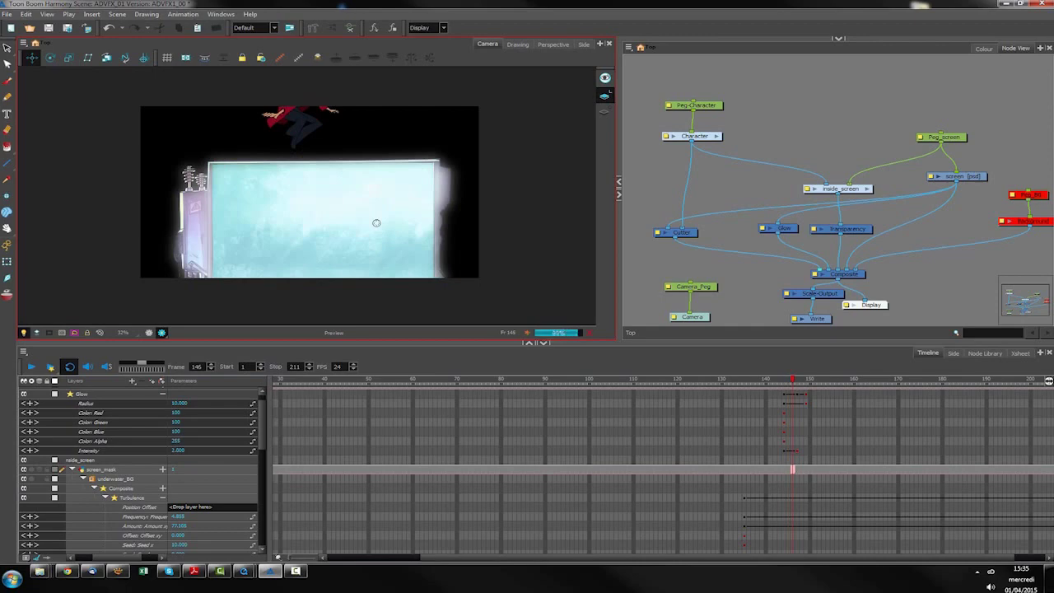
key("period")
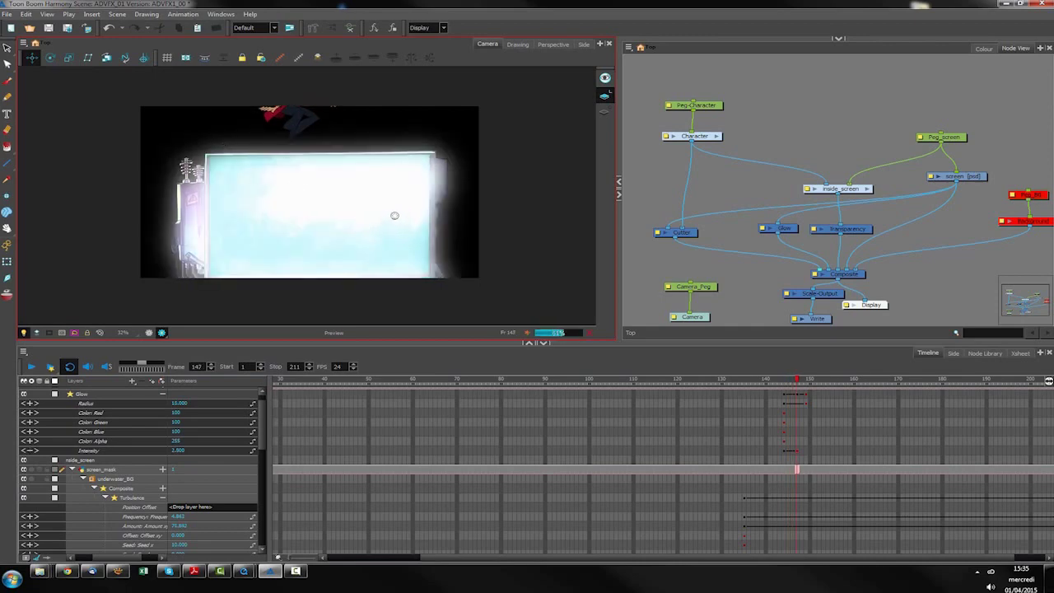
key("period")
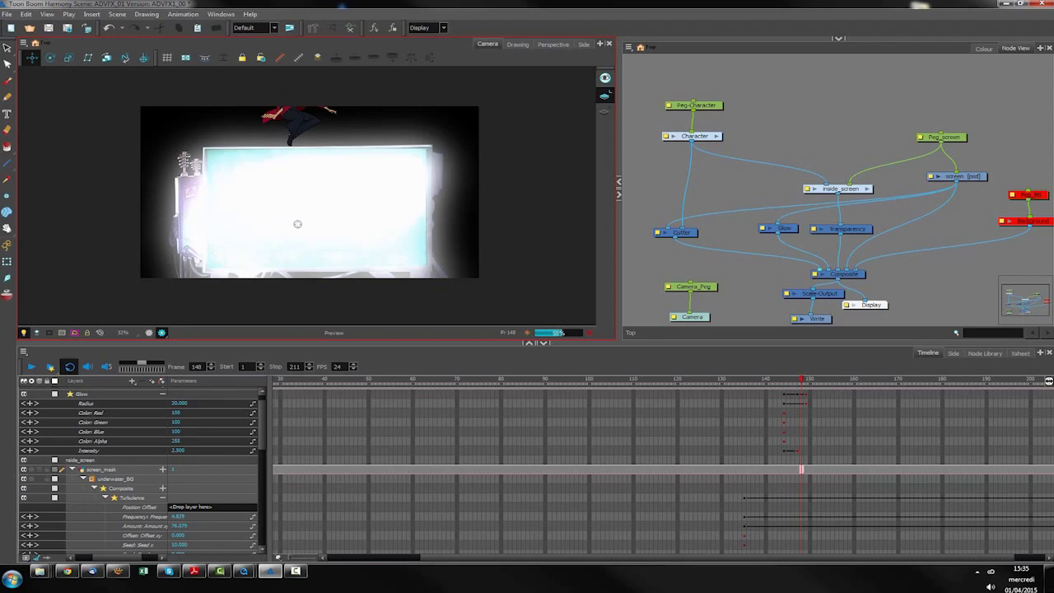
key("period")
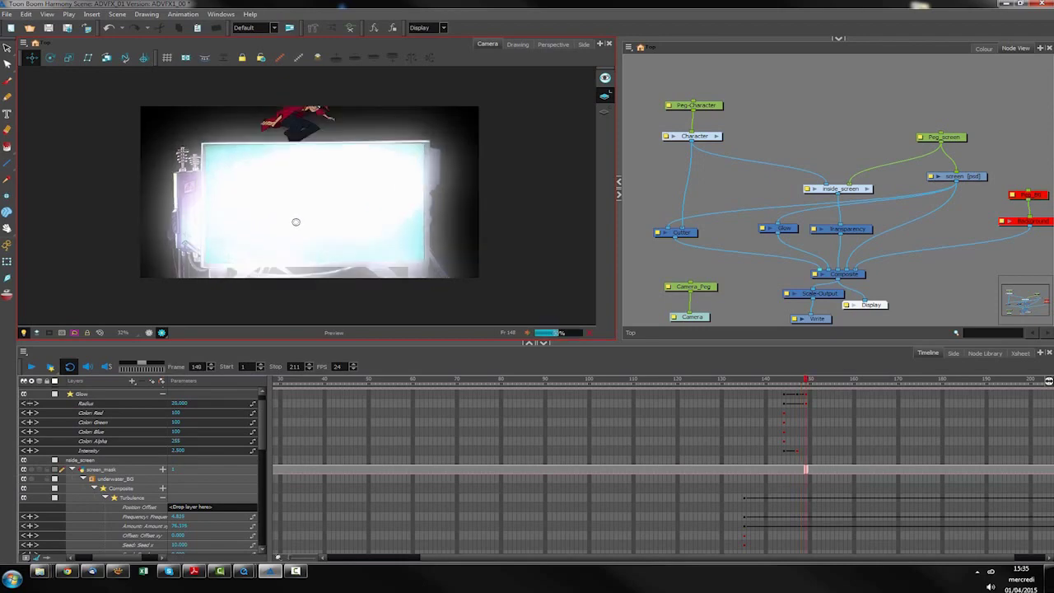
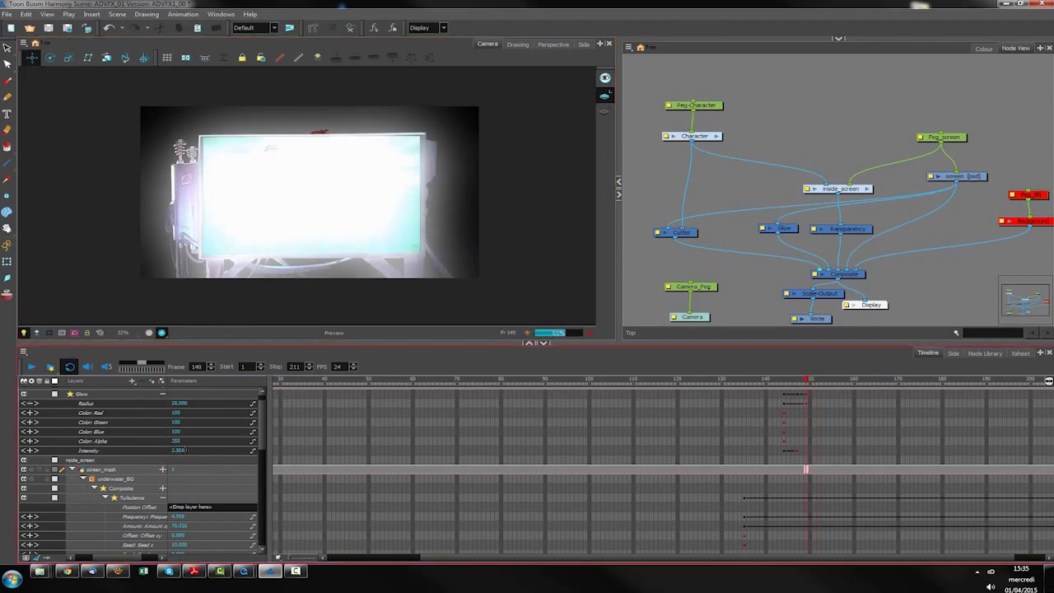
key("comma")
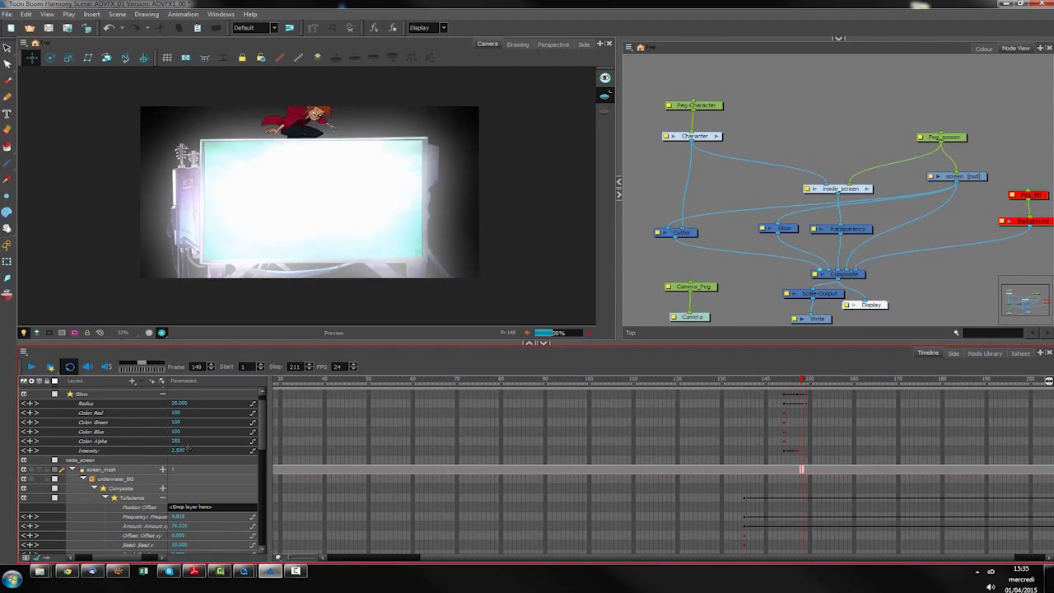
key("period")
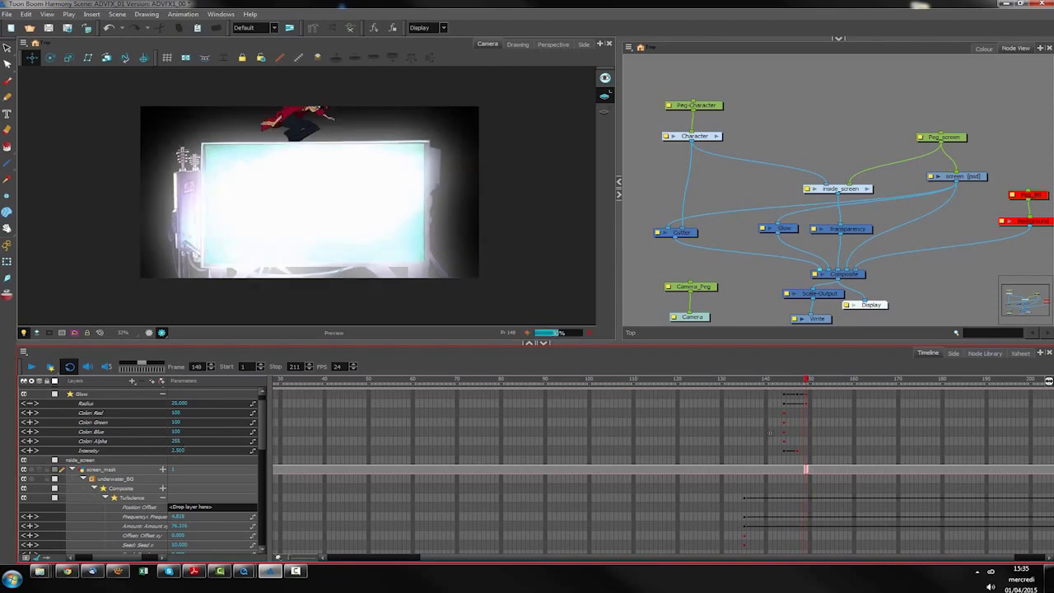
Step: Add a Glow Intensity keyframe at frame 149, and set Intensity to 1 at frame 153
left_click(804, 452)
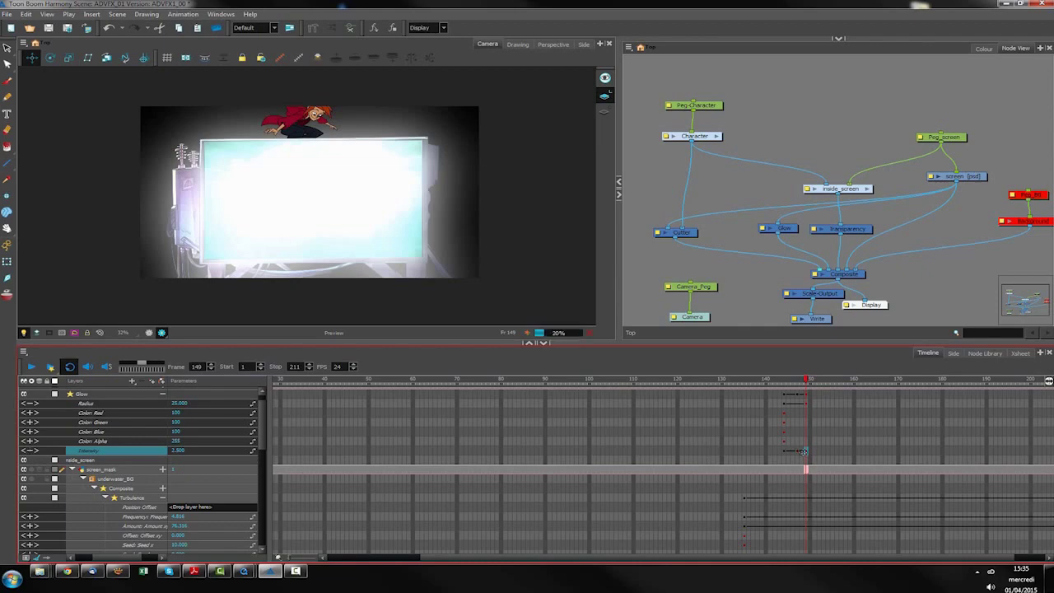
key("period")
key("period")
key("period")
key("period")
left_click(179, 451)
type("1")
key("Return")
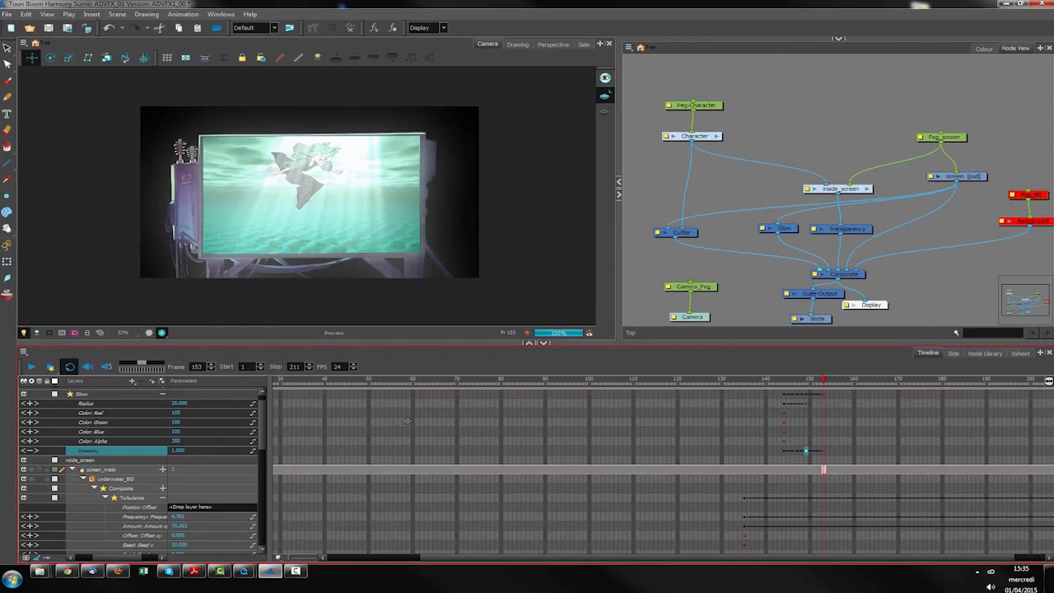
Step: Add a keyframe to the Glow node's Color: Alpha at frame 149, and set it to 0 at frame 153
key("comma")
key("comma")
key("comma")
key("comma")
left_click(98, 441)
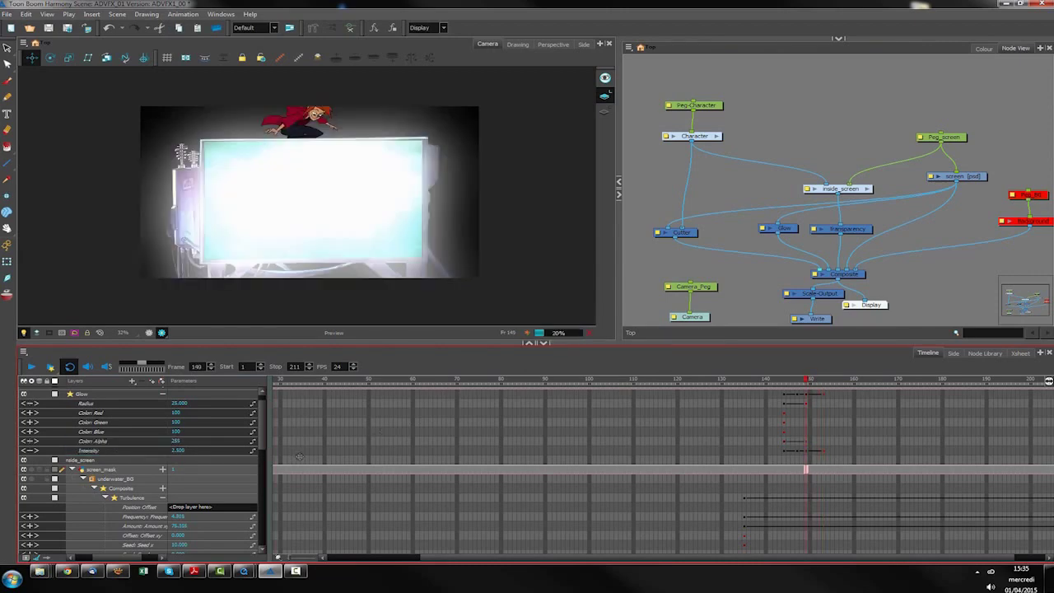
key("period")
key("period")
key("period")
key("period")
left_click_drag(180, 441, 182, 436)
left_click(181, 441)
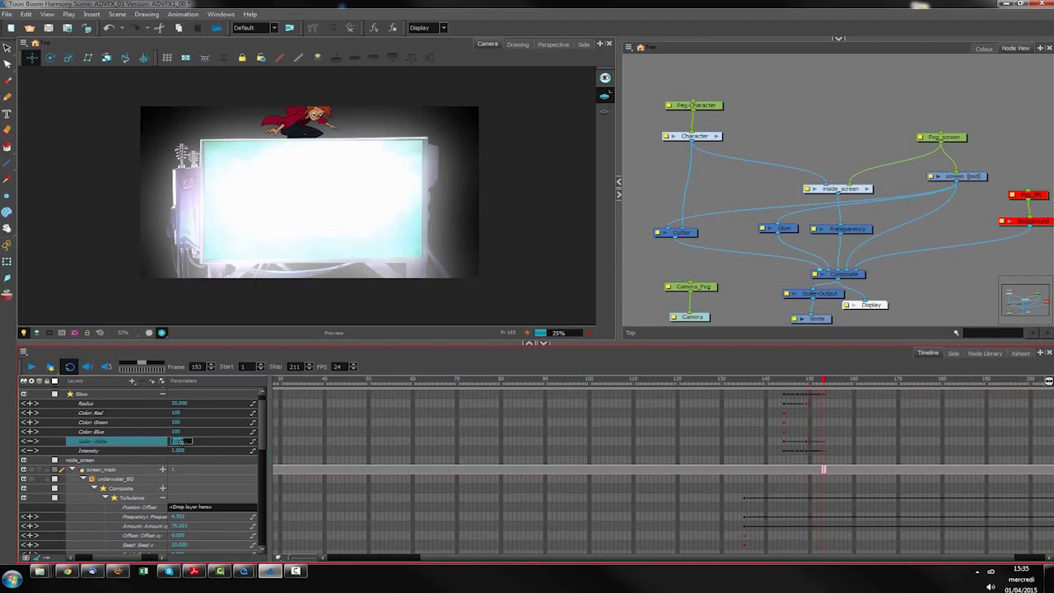
type("0")
key("Return")
left_click(756, 278)
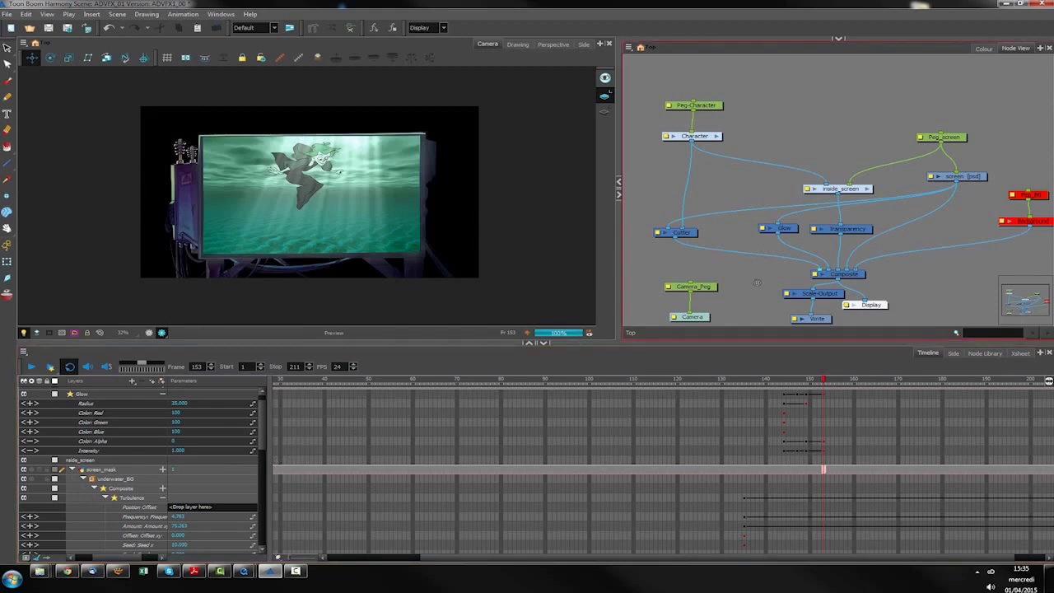
Step: Review the rendered glow fade-out frame by frame from frame 153 back to frame 148
key("comma")
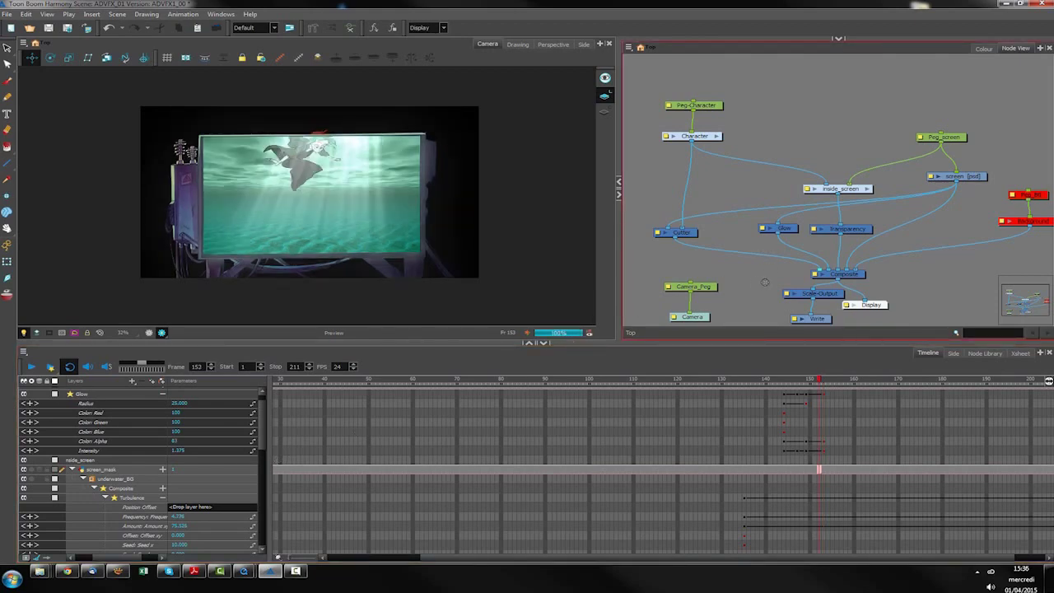
key("comma")
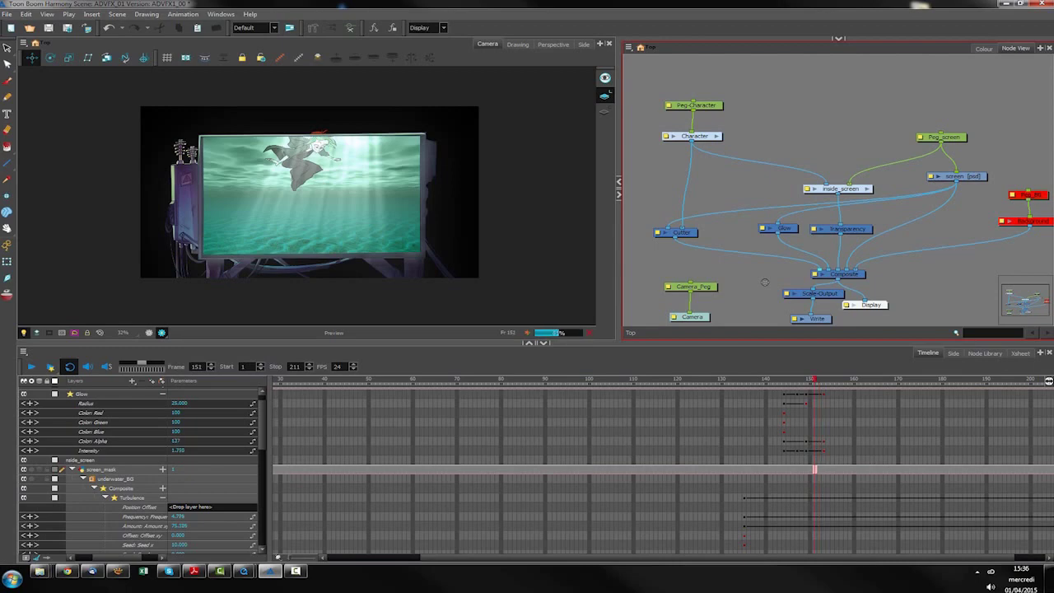
key("comma")
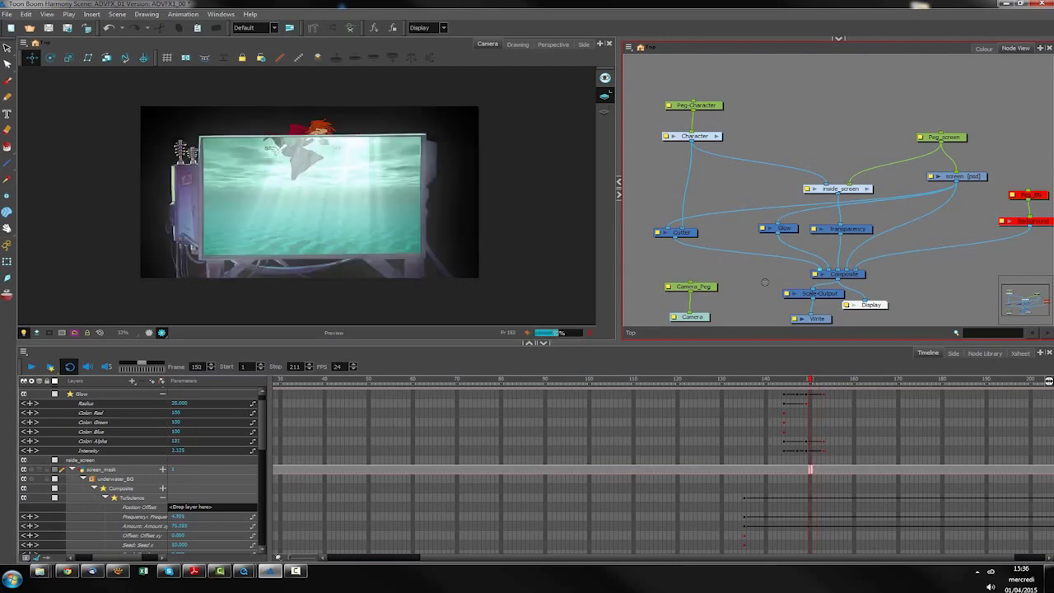
key("comma")
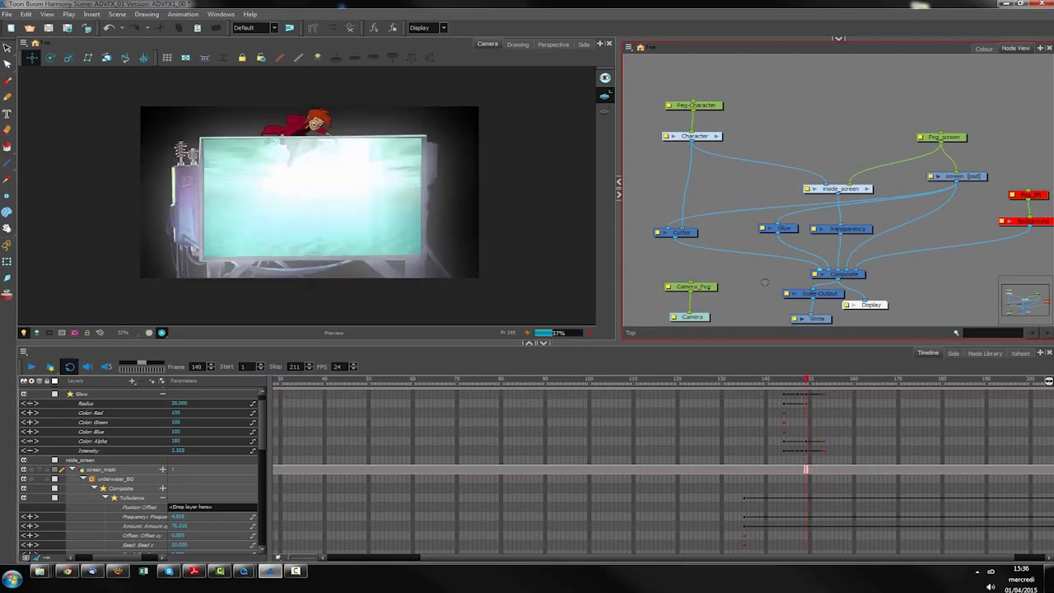
key("comma")
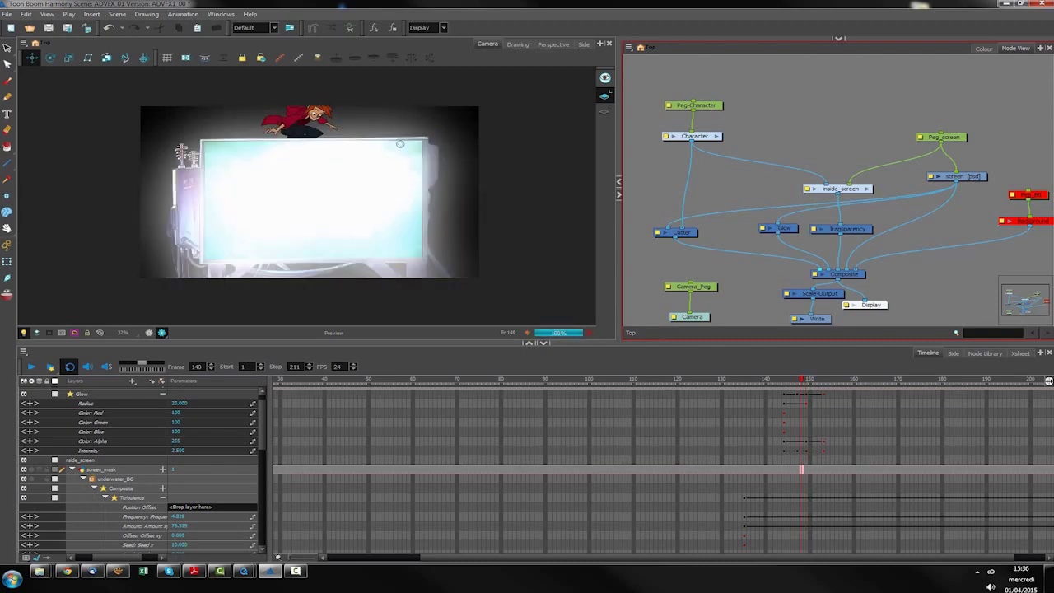
Step: Move the Cutter node up in the network to make room beneath it, and shift the camera view to show more above the screen
mouse_move(950, 272)
left_mouse_down()
mouse_move(953, 282)
mouse_move(954, 264)
left_mouse_up()
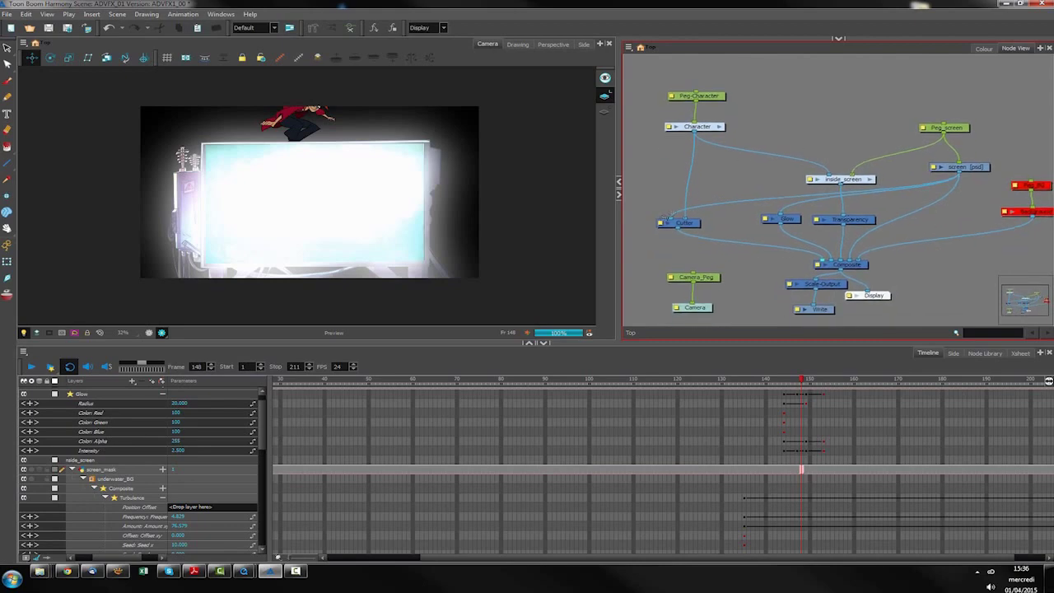
left_click(700, 223)
left_click_drag(701, 222, 715, 204)
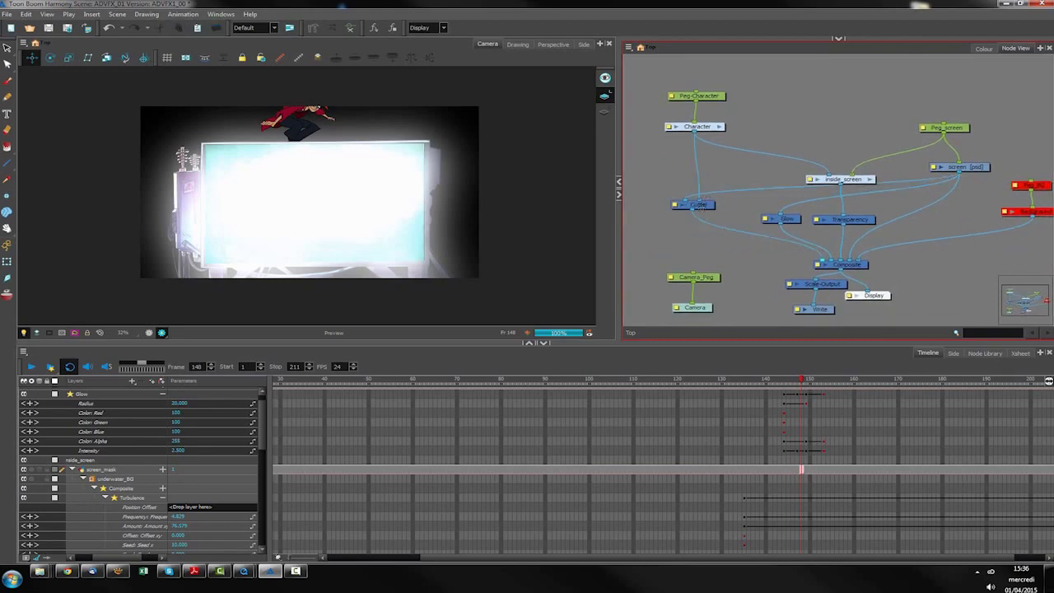
left_click(343, 189)
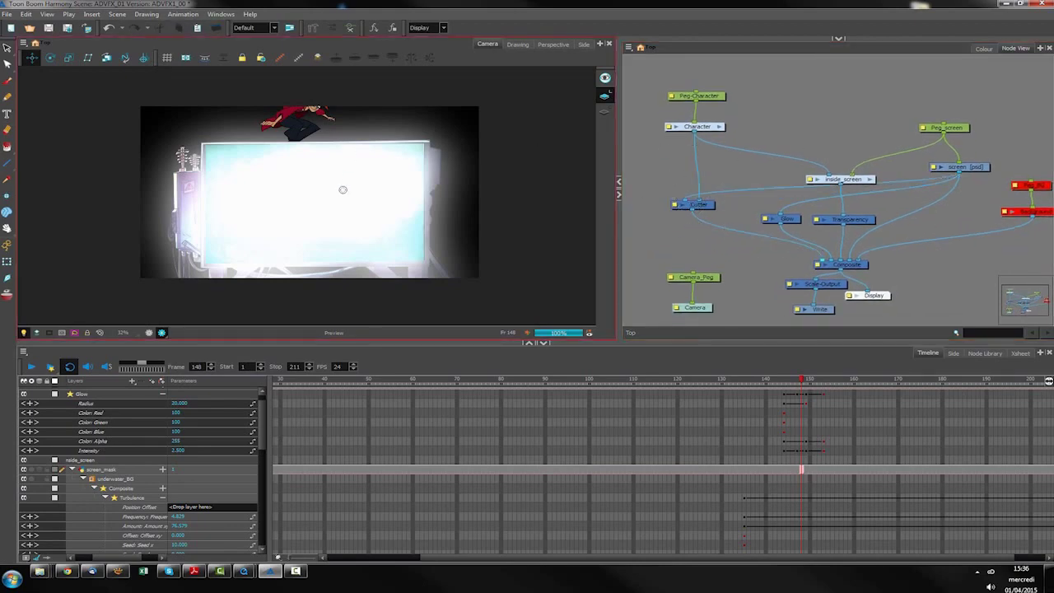
left_click(148, 332)
left_click_drag(344, 184, 341, 218)
left_click(162, 333)
Step: Add an Apply-Peg-Transformation node from the Move category and connect it between the Cutter and the Composite
left_click(690, 205)
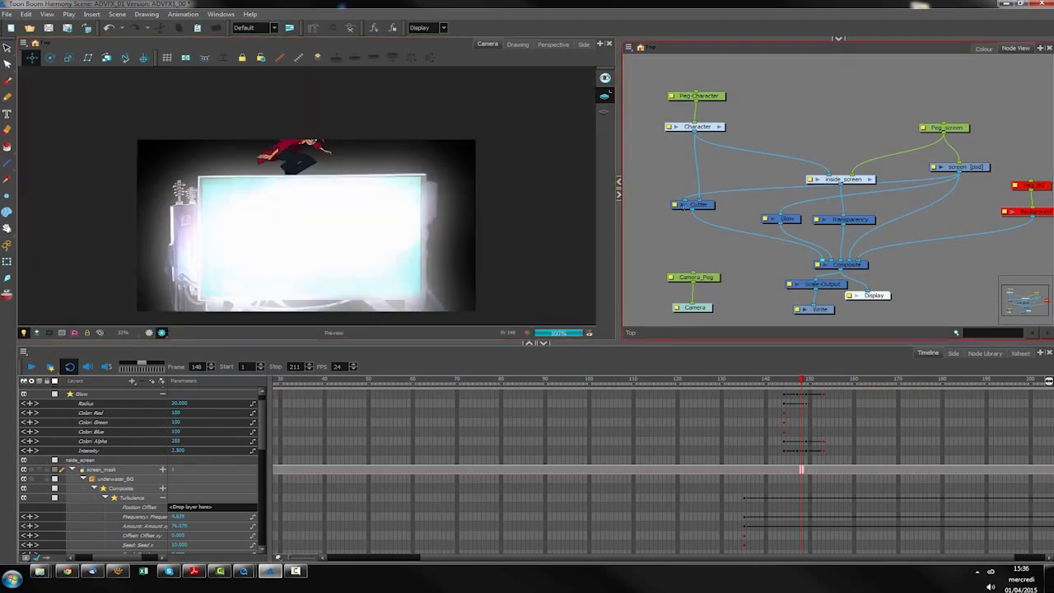
left_click(985, 353)
left_click(39, 475)
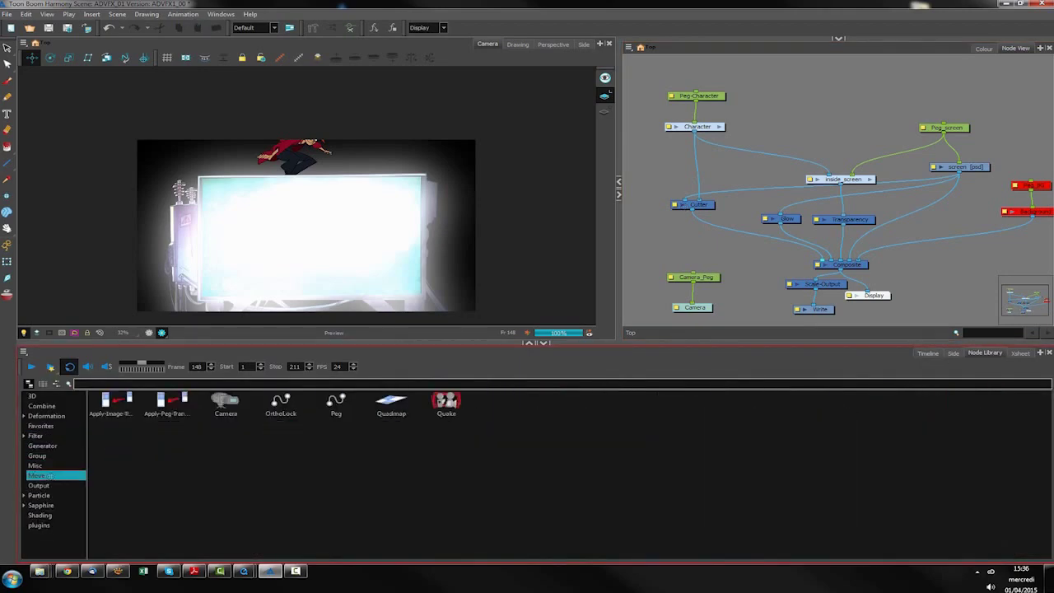
left_click_drag(623, 293, 821, 252)
left_click(927, 353)
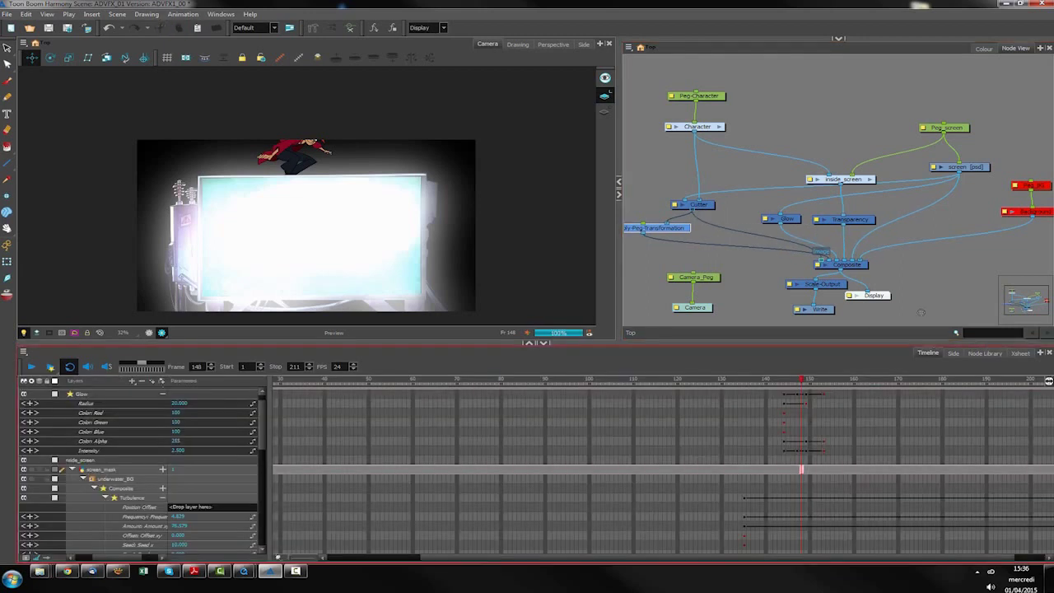
Step: Select the Glow node and check the character and screen motion from frame 144 to 153 and back without render preview
left_click(784, 218)
key("comma")
key("comma")
key("comma")
key("comma")
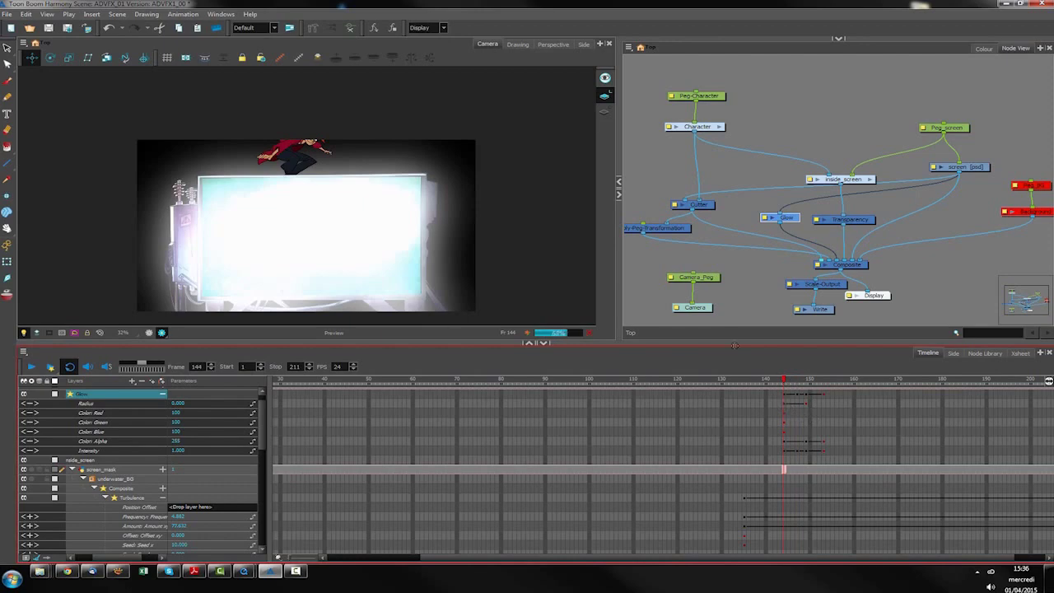
left_click(149, 333)
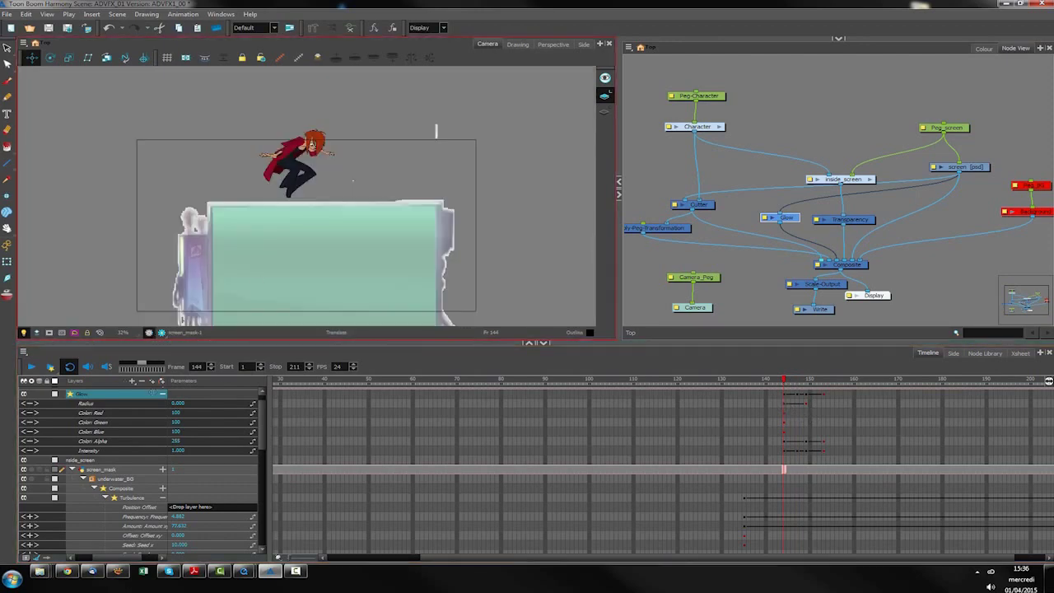
key("period")
key("period")
key("period")
key("period")
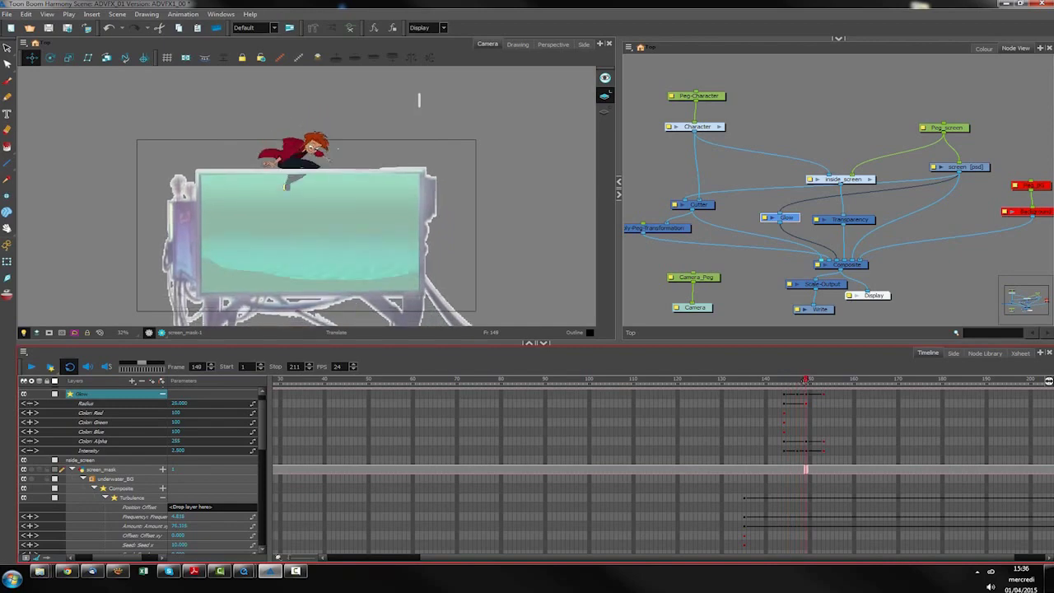
key("period")
key("period")
key("period")
key("period")
key("period")
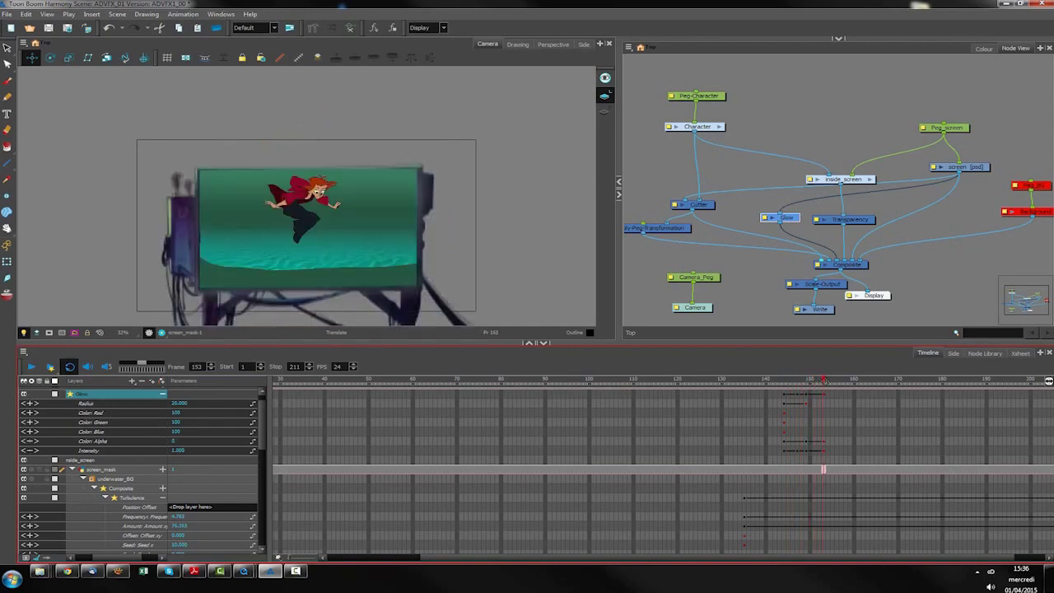
key("comma")
key("comma")
key("comma")
key("comma")
key("comma")
key("comma")
key("comma")
key("comma")
key("comma")
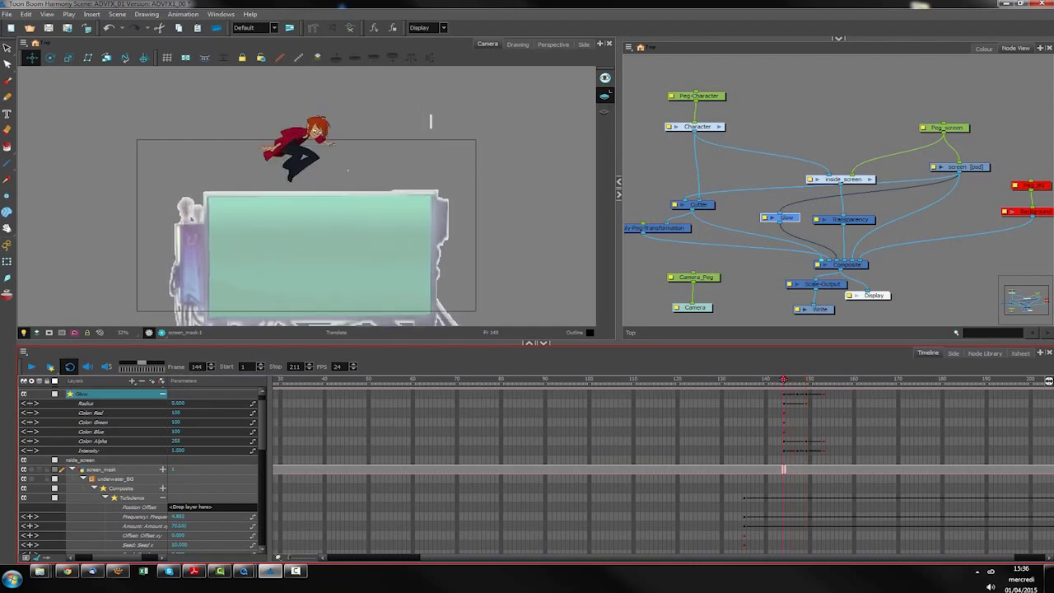
Step: Create a Peg above the Apply-Peg-Transformation node and connect it to that node's input
left_click_drag(669, 229, 764, 255)
left_click(674, 253)
key("ctrl+p")
left_click_drag(748, 209, 726, 223)
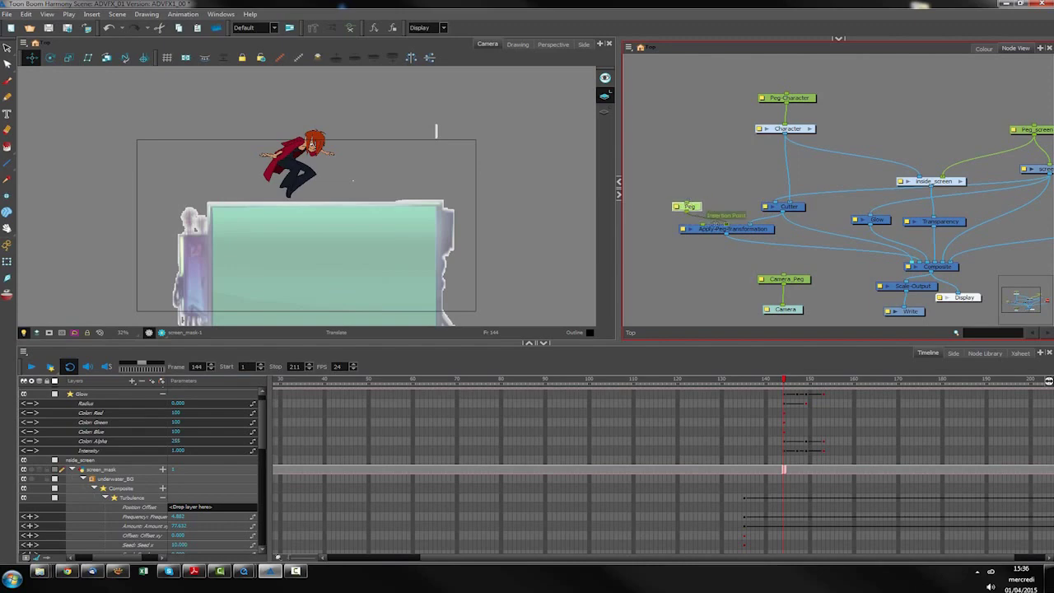
Step: Offset the character copy slightly using the new Peg, and adjust the Apply-Peg-Transformation node's connection order into the Composite
left_click(340, 215)
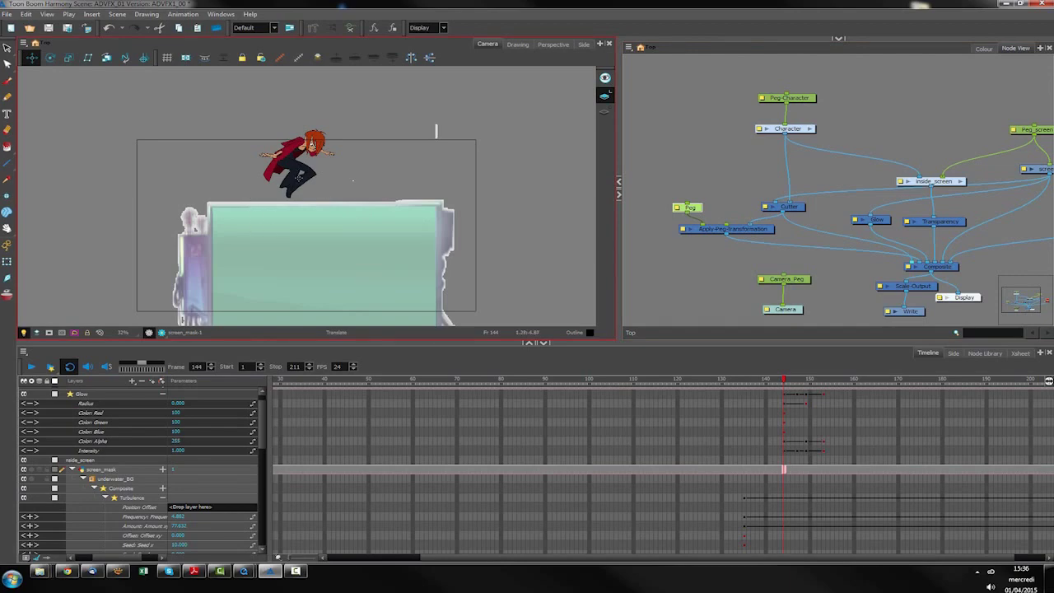
left_click_drag(300, 176, 302, 178)
left_click_drag(913, 261, 923, 261)
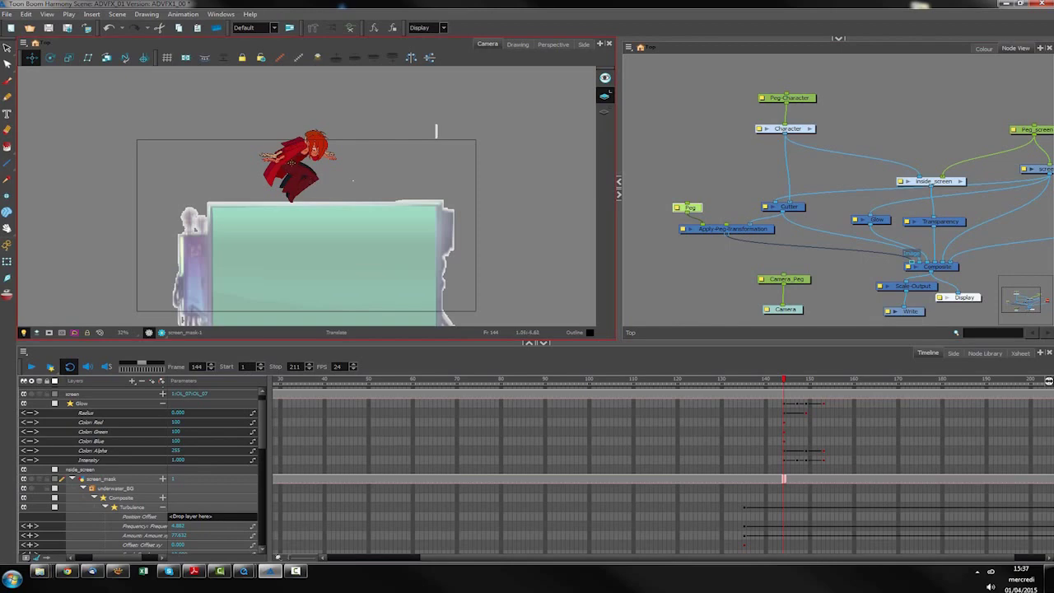
scroll(307, 181, "up", 3)
scroll(294, 160, "up", 1)
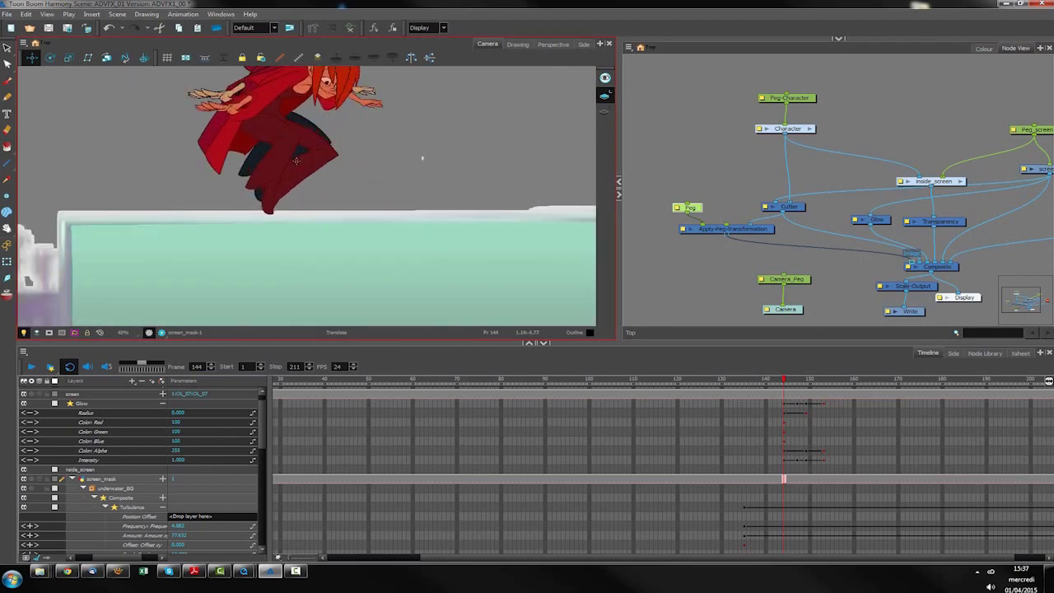
scroll(313, 163, "down", 1)
left_click_drag(308, 163, 320, 178)
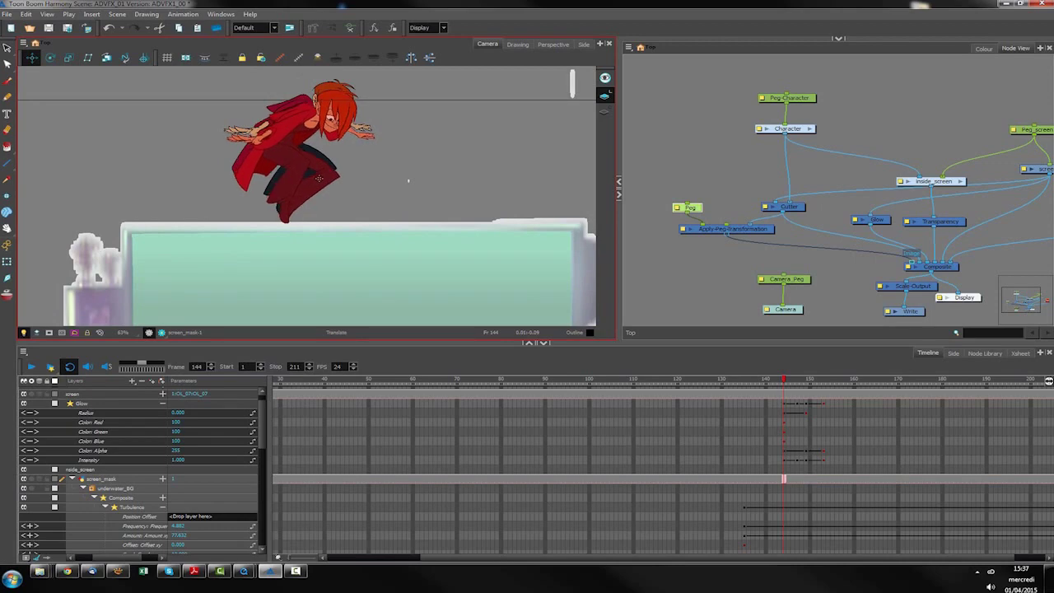
left_click(710, 266)
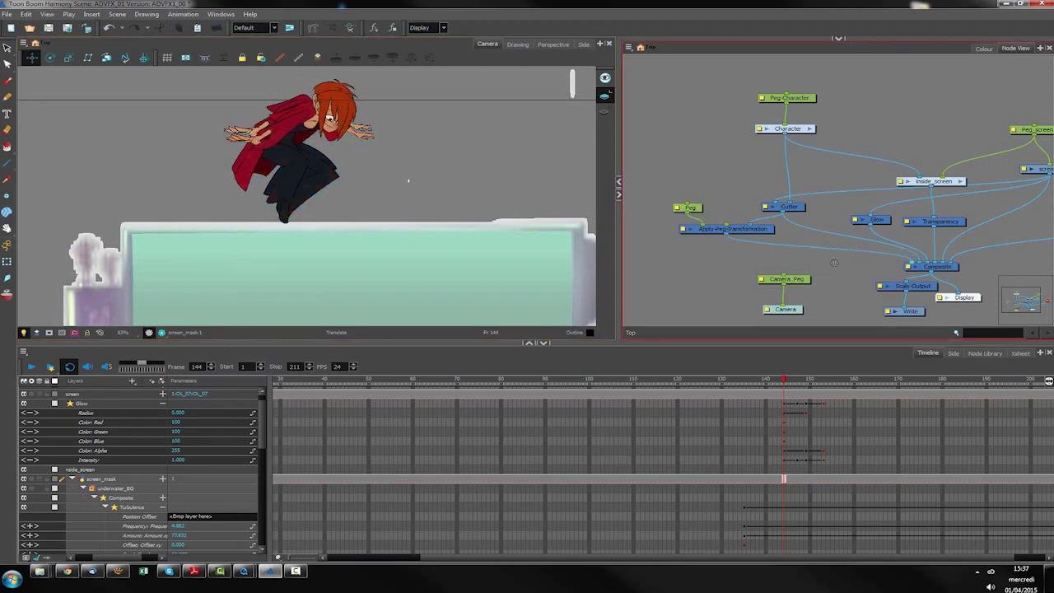
Step: Add a Tone node from the Combine category, fed by the Cutter and Apply-Peg-Transformation nodes, and connect its output to the Composite
left_click_drag(952, 327, 918, 317)
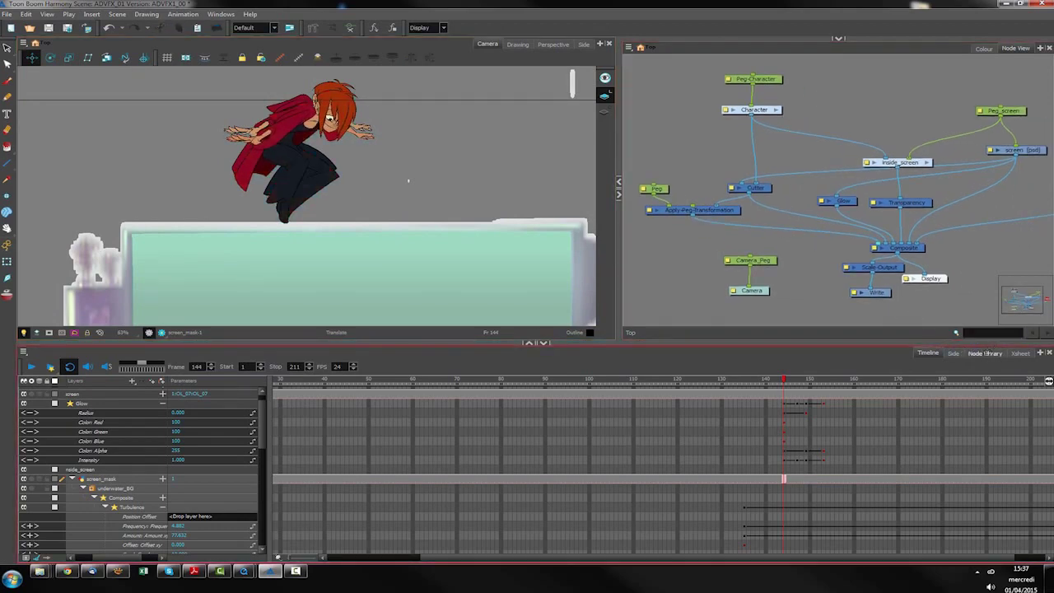
left_click(984, 352)
left_click(46, 435)
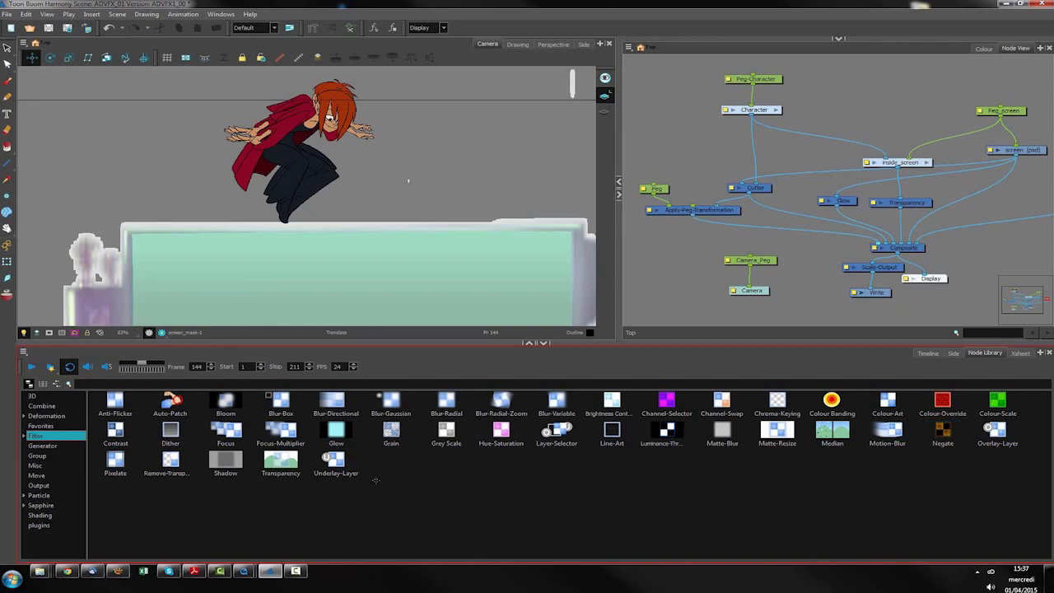
left_click(41, 426)
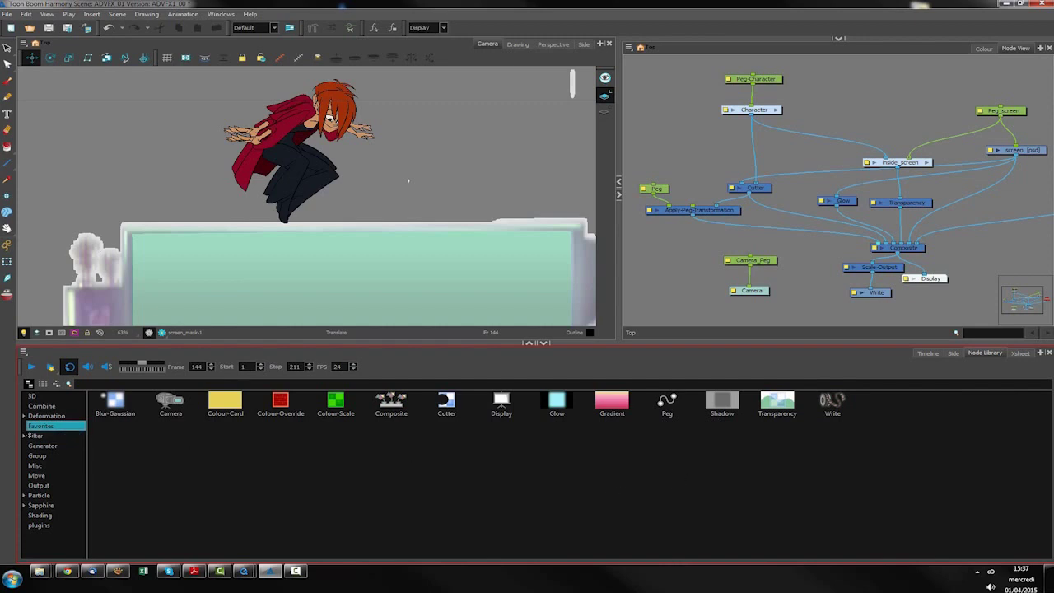
left_click(41, 406)
mouse_move(792, 220)
left_mouse_down()
mouse_move(764, 223)
mouse_move(793, 214)
mouse_move(781, 235)
left_mouse_up()
left_click_drag(879, 242, 776, 231)
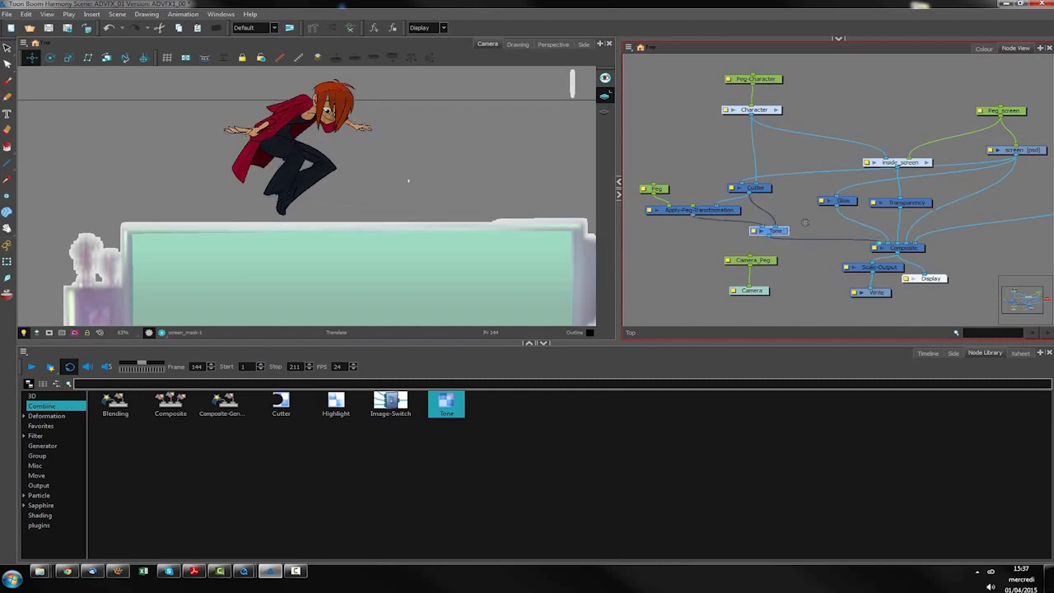
Step: Turn on Invert Matte in the Tone node's properties
double_click(753, 232)
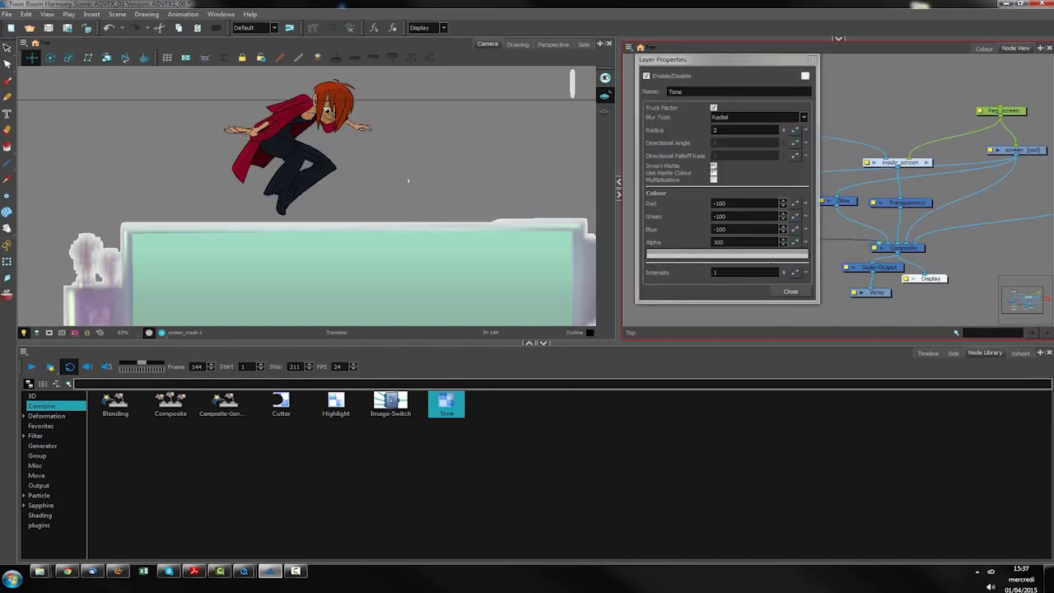
left_click(713, 165)
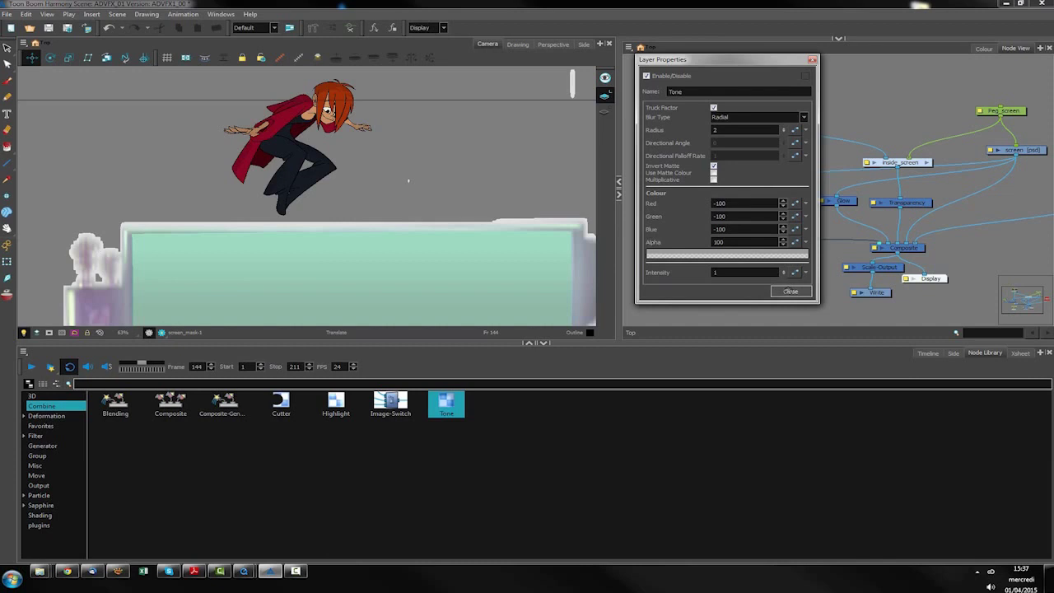
left_click(791, 291)
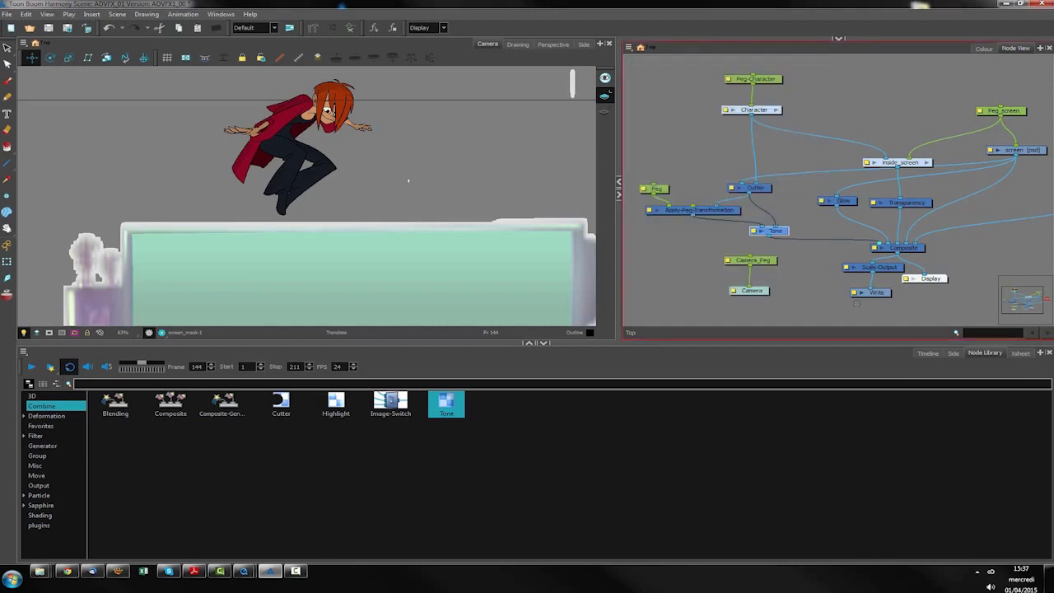
Step: Locate the Tone layer in the timeline and add keyframes to it at frames 144, 149 and 153
left_click(928, 353)
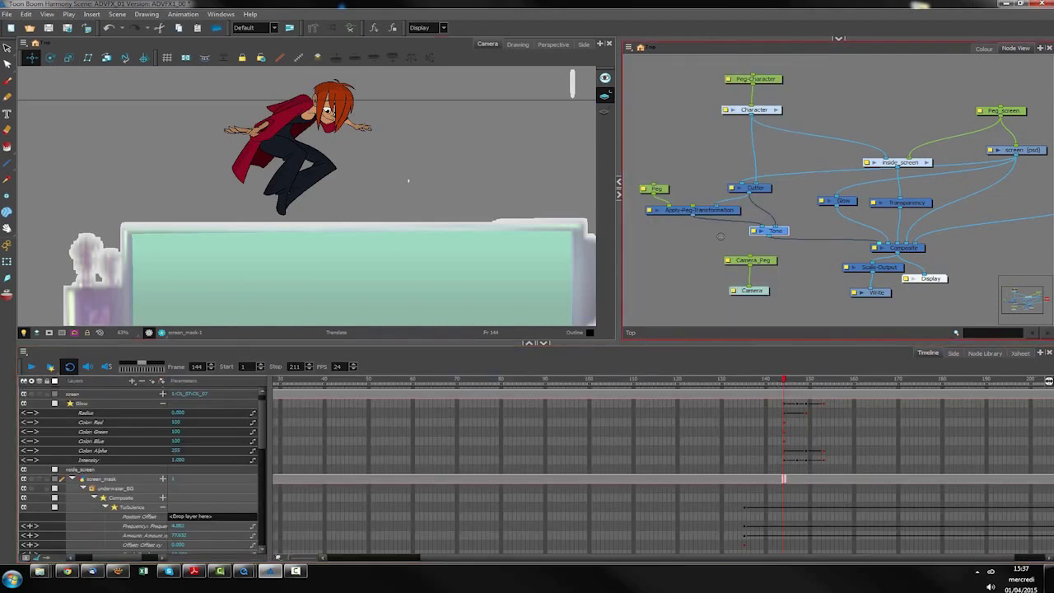
left_click_drag(779, 228, 782, 228)
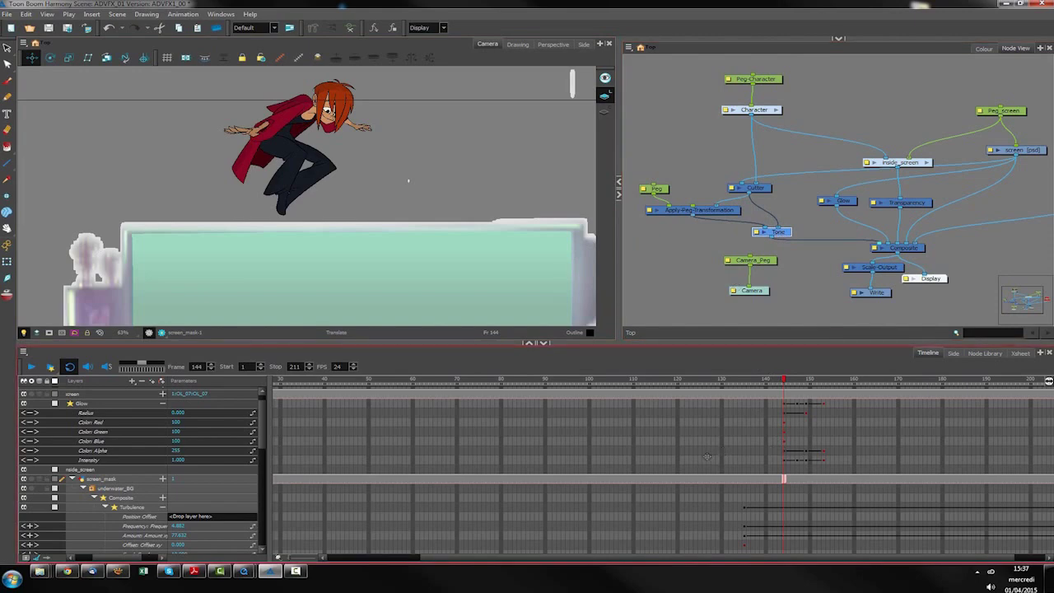
scroll(707, 456, "down", 5)
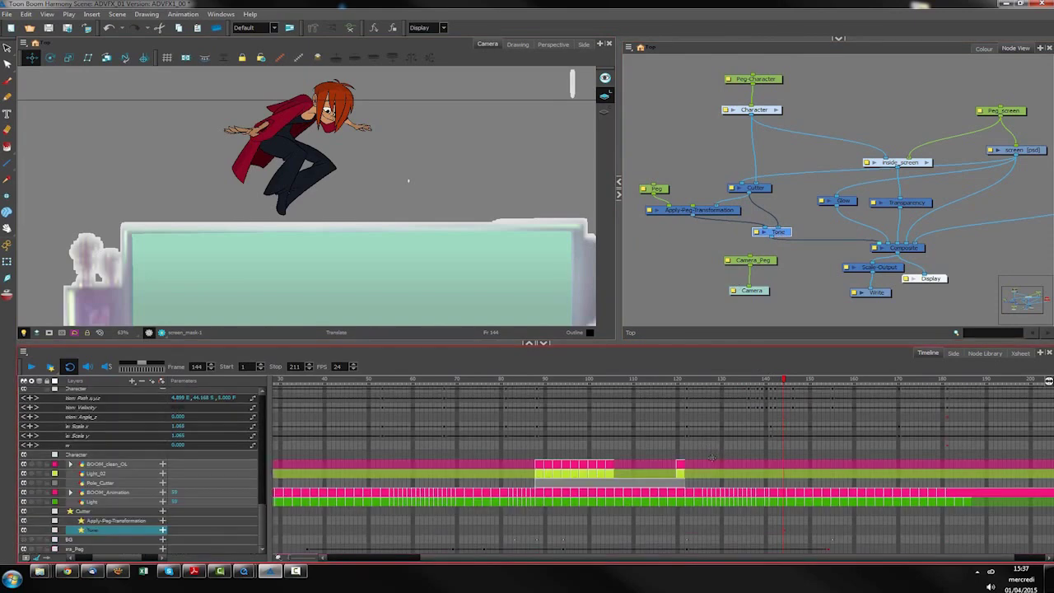
key("period")
key("period")
key("period")
key("period")
key("period")
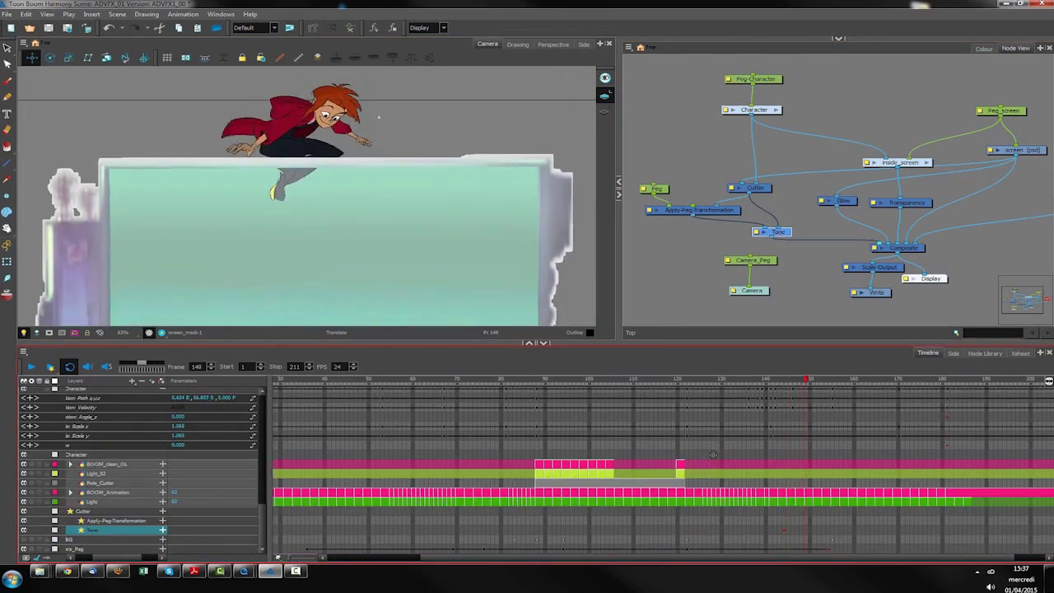
key("period")
key("period")
key("period")
key("period")
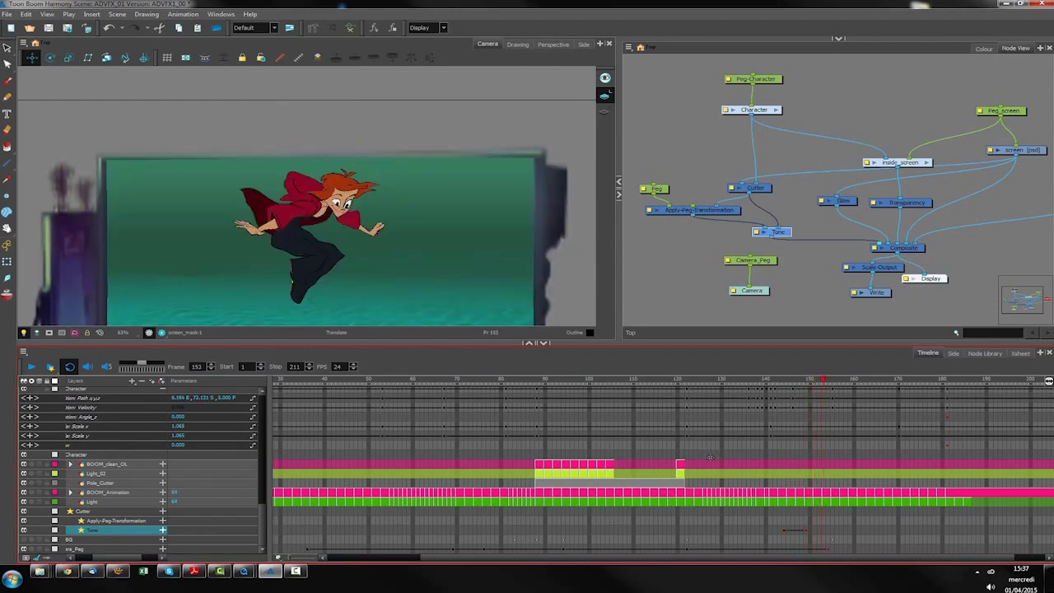
Step: Go back to frame 144 and set the Tone's Radius to 8 and its Color Alpha to 0
key("comma")
key("comma")
key("comma")
key("comma")
key("comma")
key("comma")
key("comma")
key("comma")
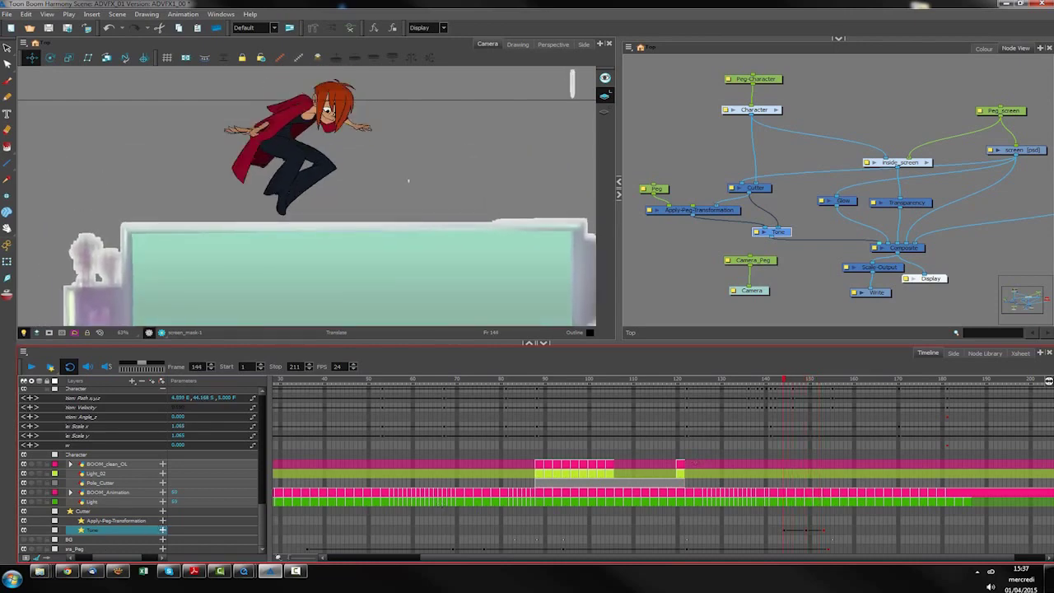
left_click(162, 529)
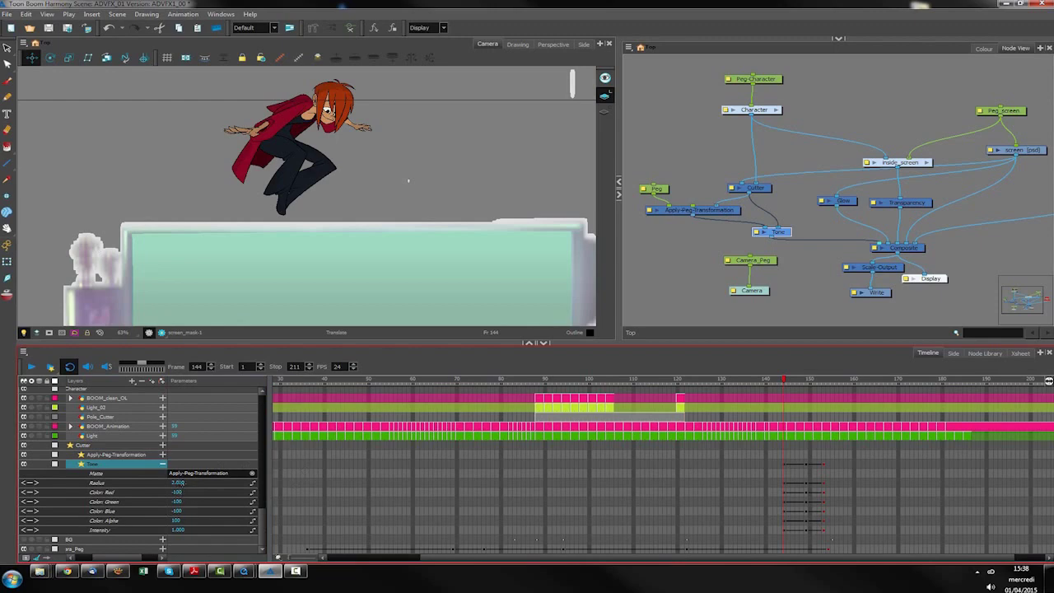
double_click(179, 482)
type("8")
key("Return")
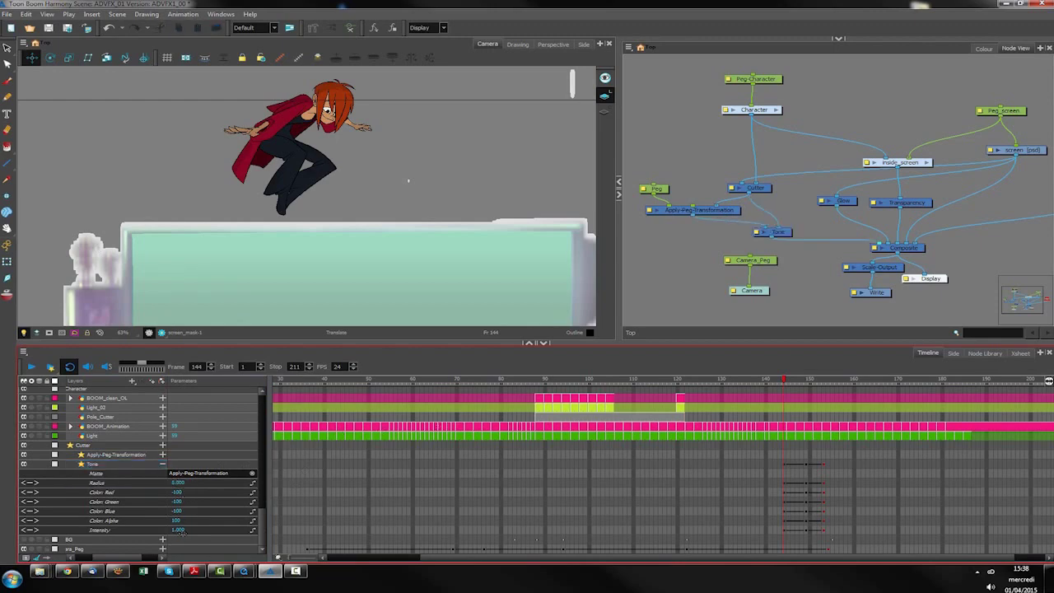
double_click(175, 519)
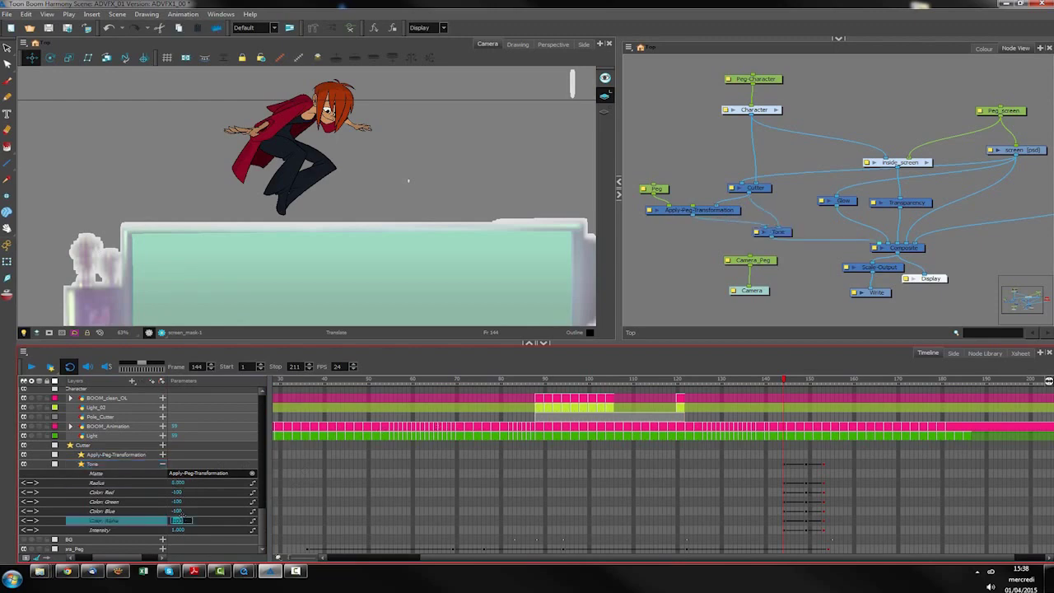
type("0")
key("Return")
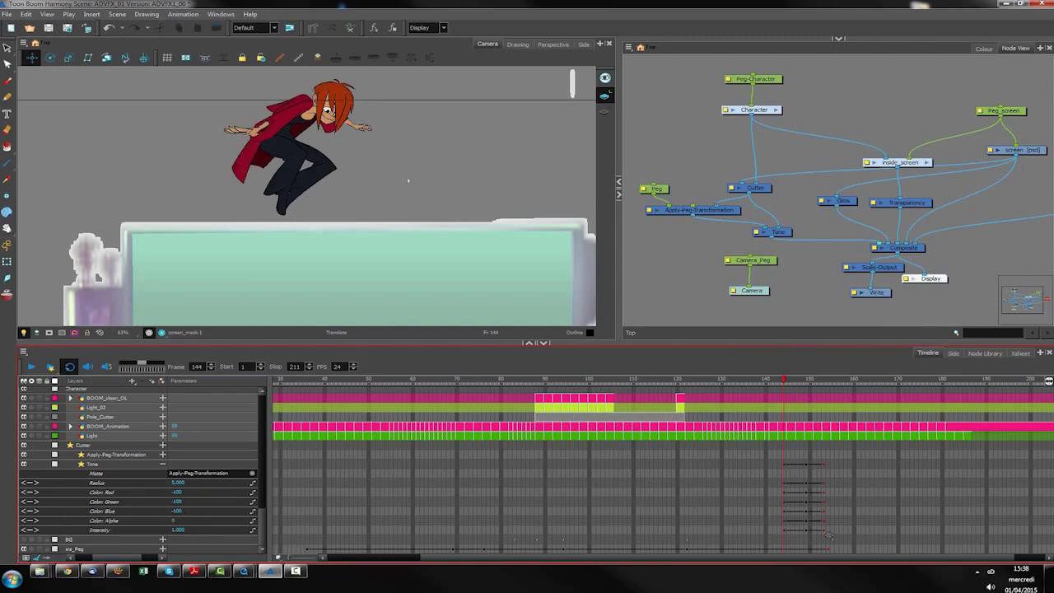
Step: Set the Tone's Color Alpha to 150 at frame 149
left_click(806, 529)
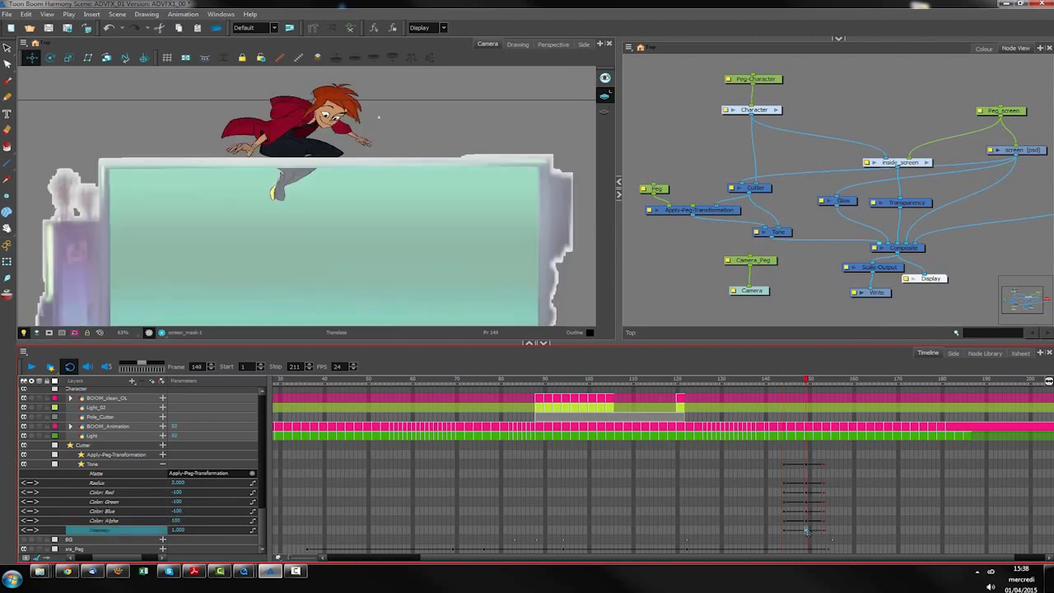
double_click(179, 520)
type("150")
key("Return")
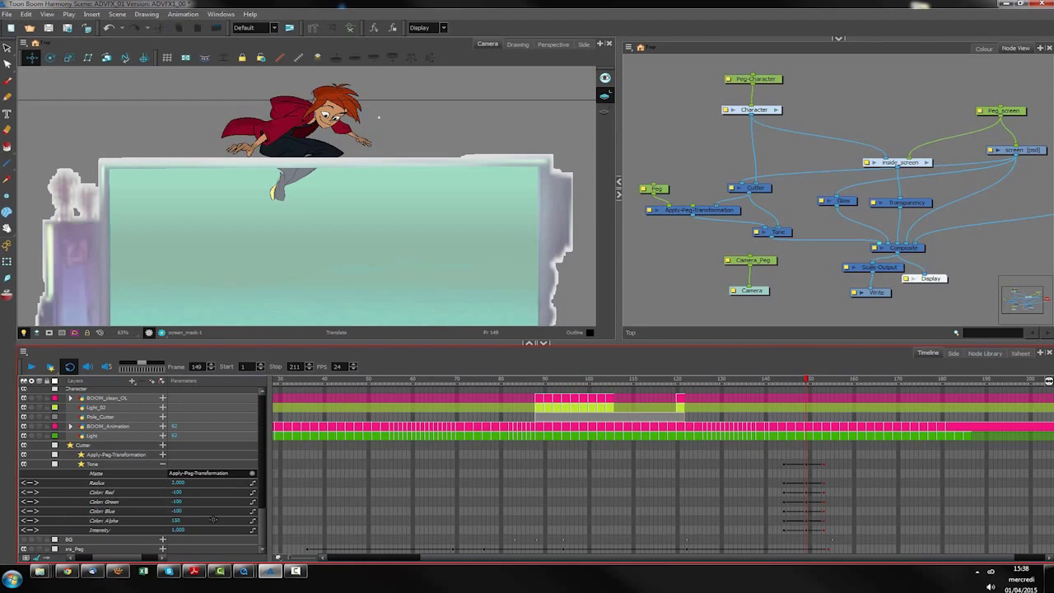
double_click(175, 520)
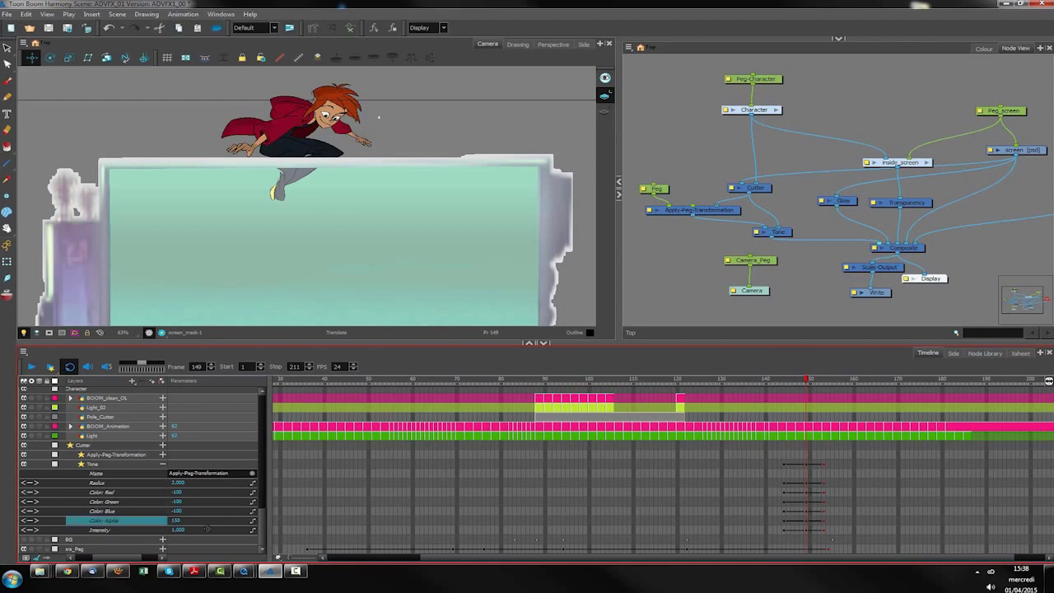
Step: Check the Tone on the character at frame 152 and around frames 148 and 149, with render preview turned on
left_click(819, 521)
left_click(700, 301)
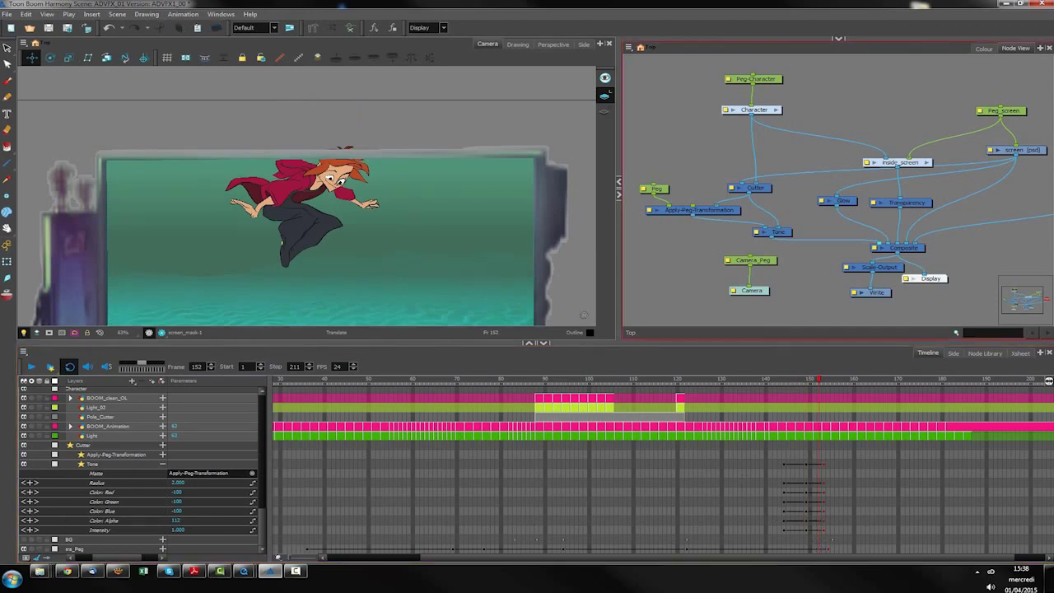
key("comma")
key("comma")
key("comma")
key("comma")
left_click(161, 333)
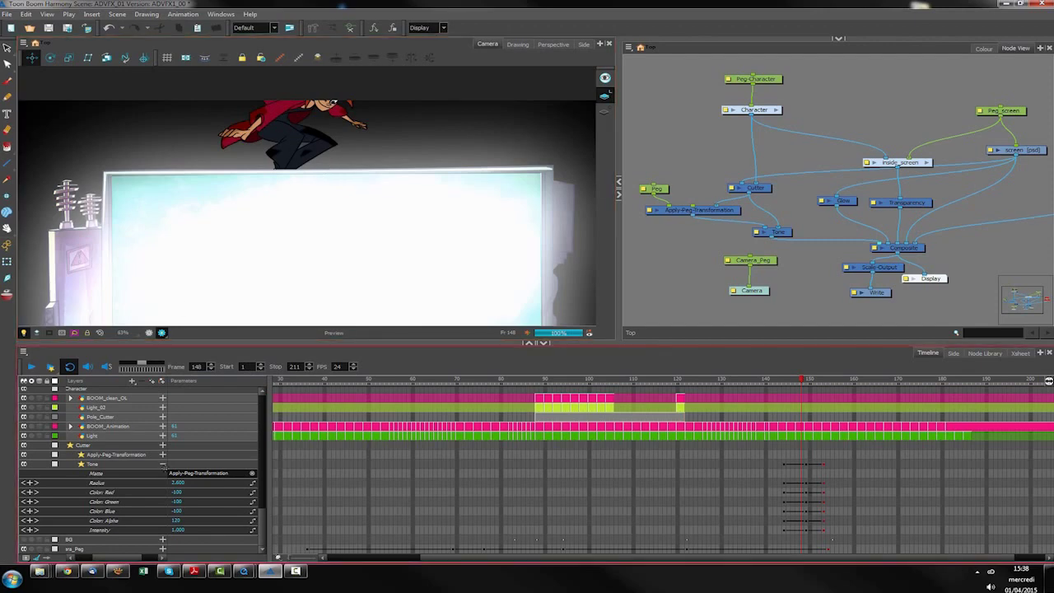
key("period")
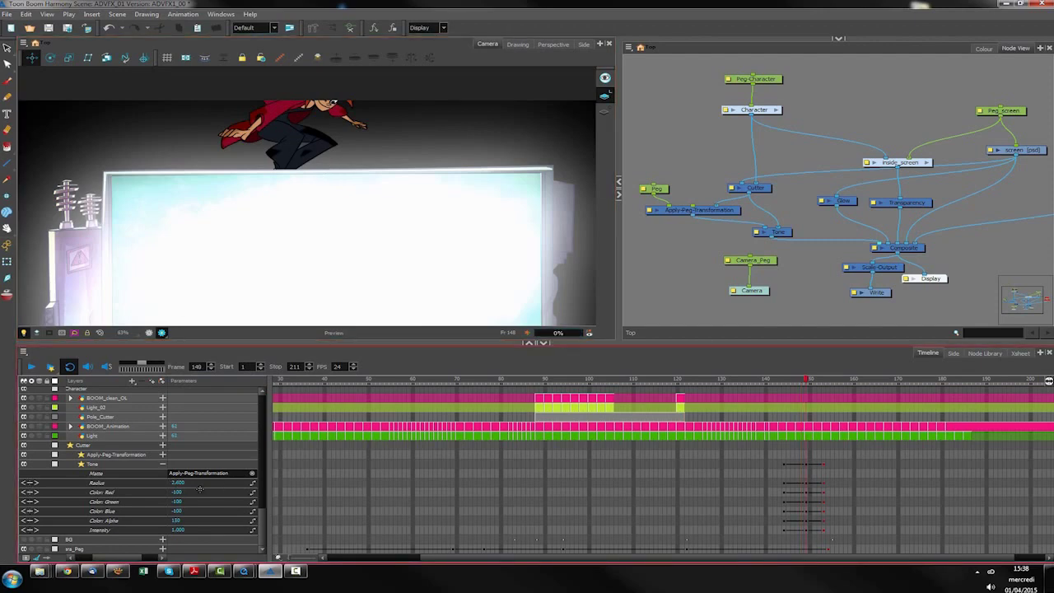
key("comma")
key("comma")
key("comma")
key("comma")
key("comma")
Step: Remove the Tone's Radius keyframes at frames 149 and 153, and set the Radius to 10 at frame 144
left_click_drag(802, 483, 819, 484)
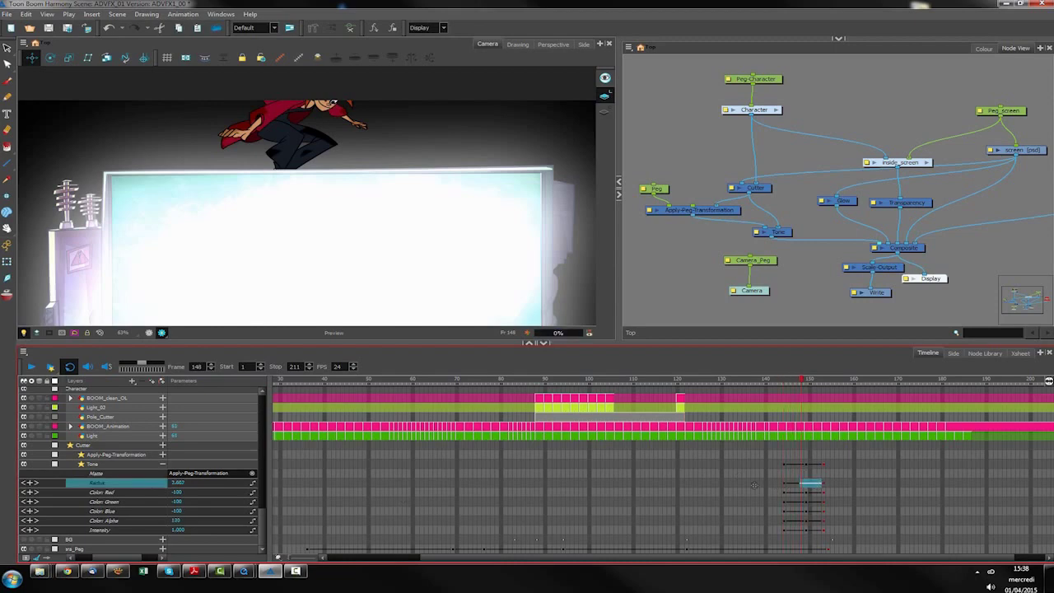
left_click(821, 483)
left_click(785, 483)
left_click(200, 482)
type("10")
key("Return")
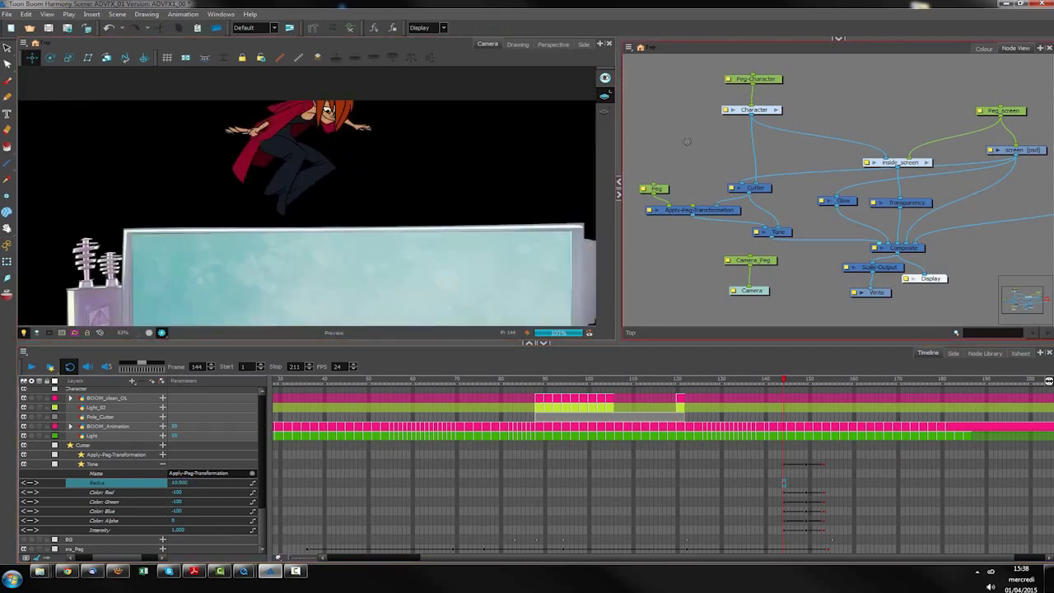
Step: Move the Tone's Radius keyframe from frame 144 to 149 and render that frame
left_click_drag(783, 379, 810, 379)
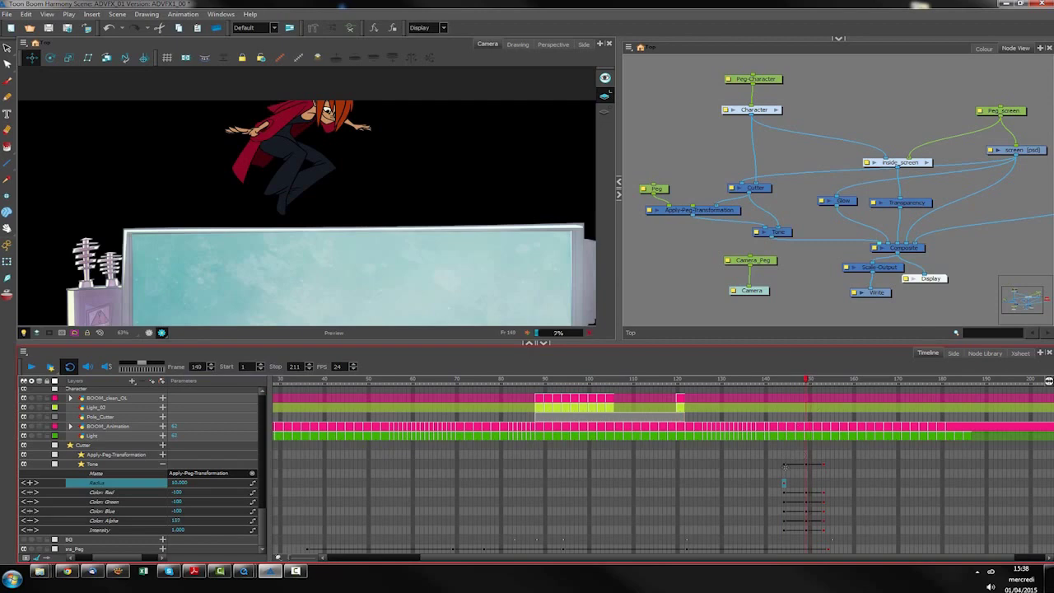
left_click_drag(784, 483, 806, 483)
left_click(436, 271)
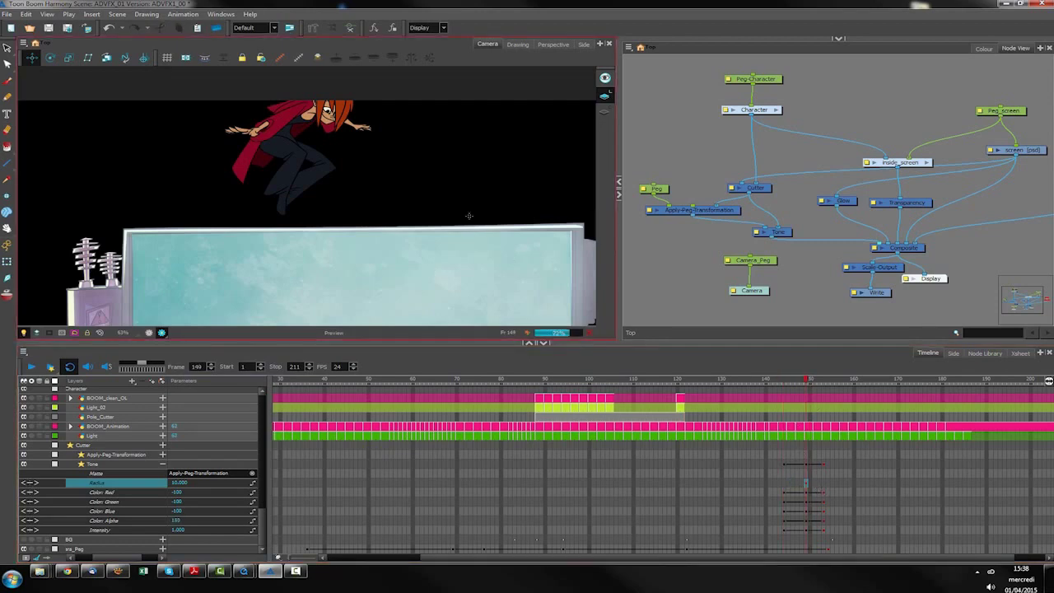
Step: Move the Camera nodes and the Composite with its output nodes down to free space below the Tone node
left_click(652, 258)
left_click_drag(793, 280, 770, 243)
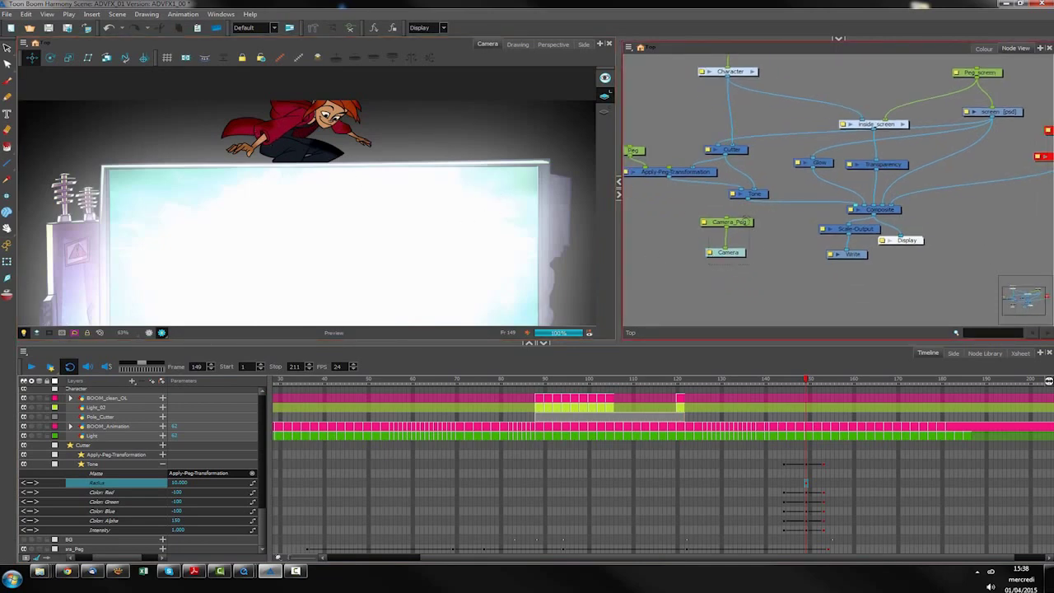
left_click_drag(692, 267, 761, 212)
left_click_drag(728, 224, 735, 296)
left_click_drag(834, 286, 882, 269)
left_click(802, 239)
Step: Duplicate the Apply-Peg-Transformation node and place the copy just below the Tone node
left_click_drag(697, 177, 736, 198)
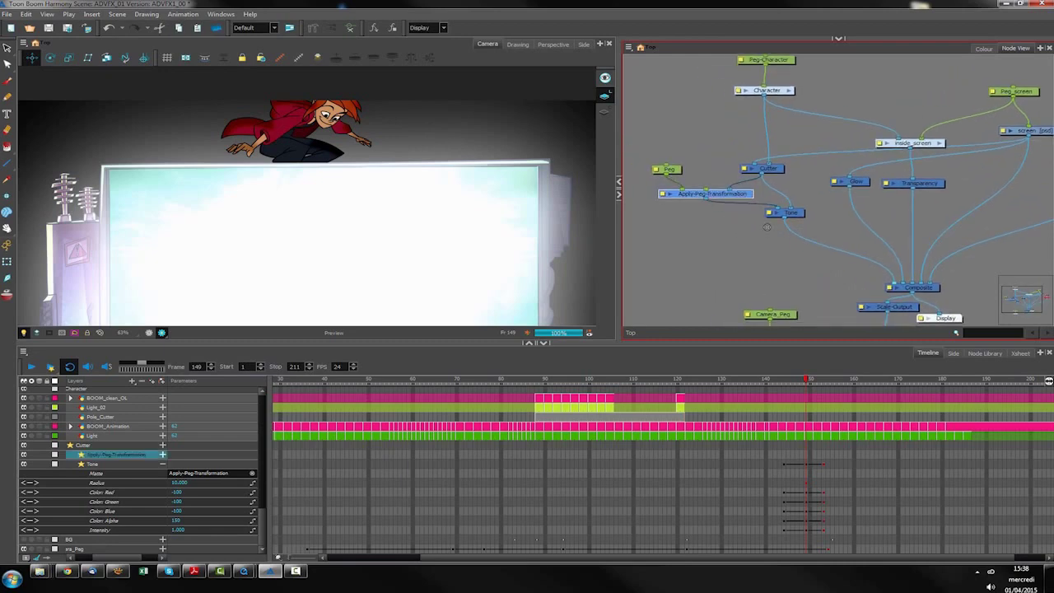
key("ctrl+v")
left_click_drag(770, 235, 781, 214)
left_click(795, 212)
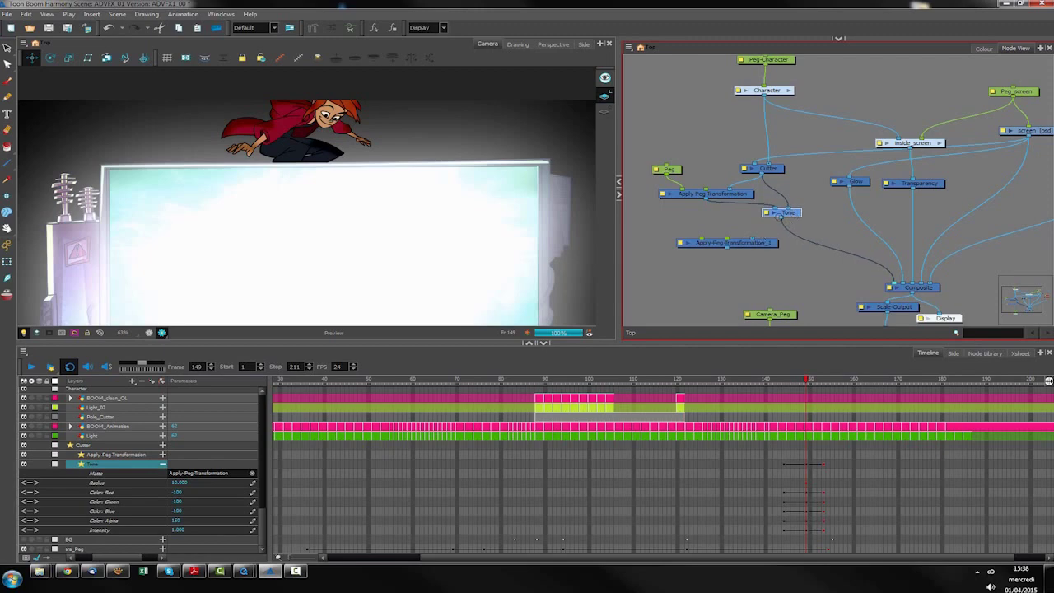
left_click(893, 284)
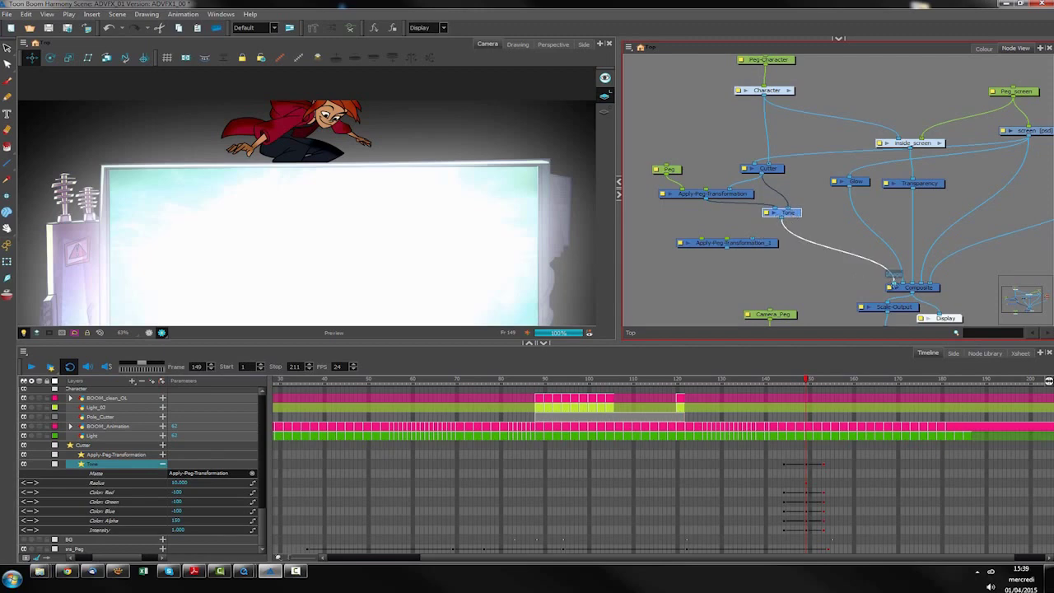
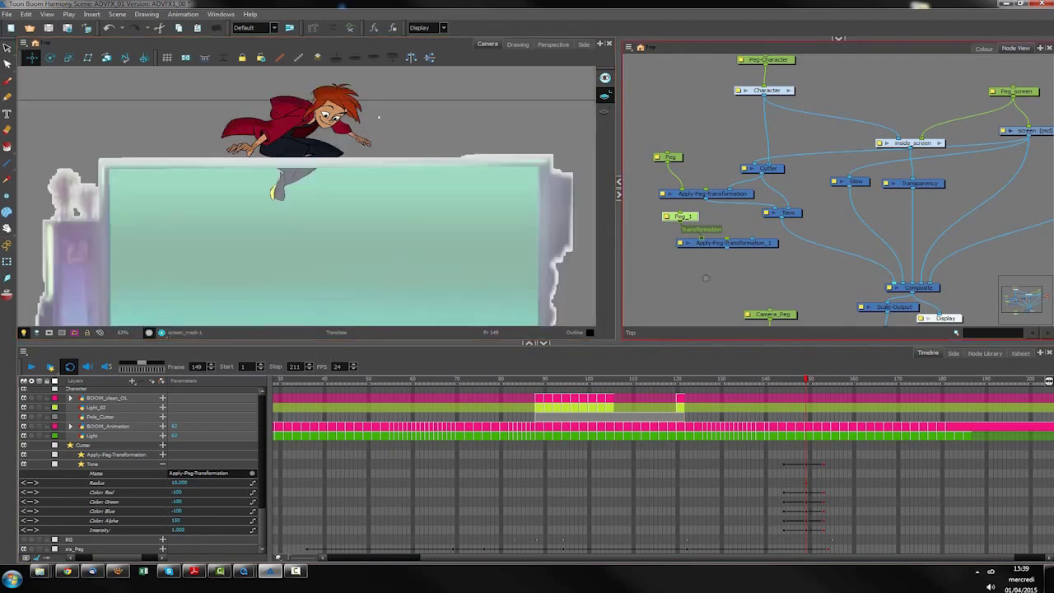
Step: Wire the Apply-Peg-Transformation copy, driven by a second Peg, between the Tone and Composite, and offset the character copy slightly with that Peg
left_click_drag(728, 248, 894, 281)
left_click_drag(781, 218, 754, 231)
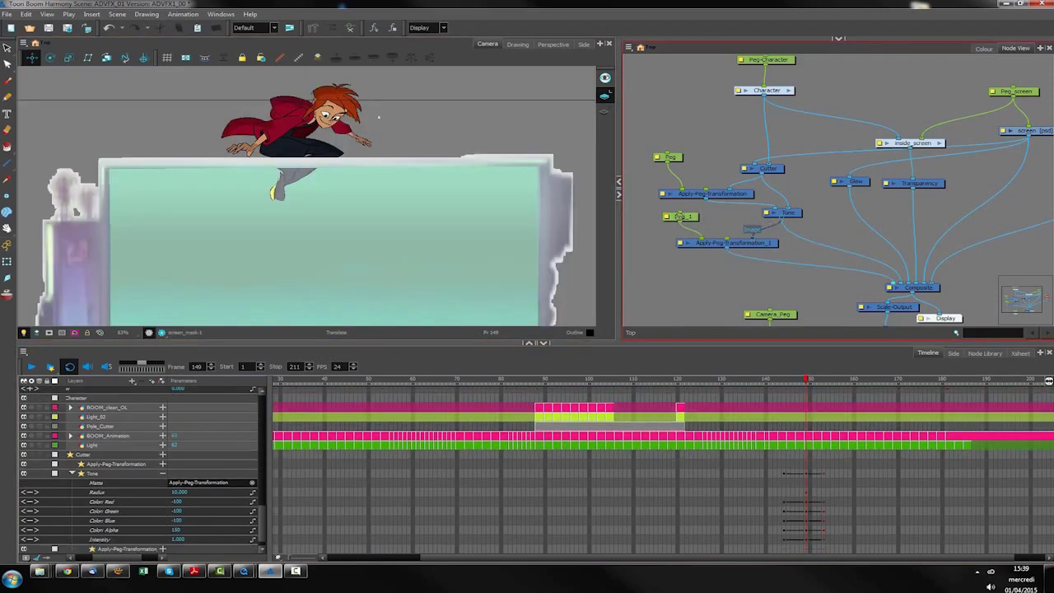
left_click(680, 215)
left_click_drag(304, 146, 302, 146)
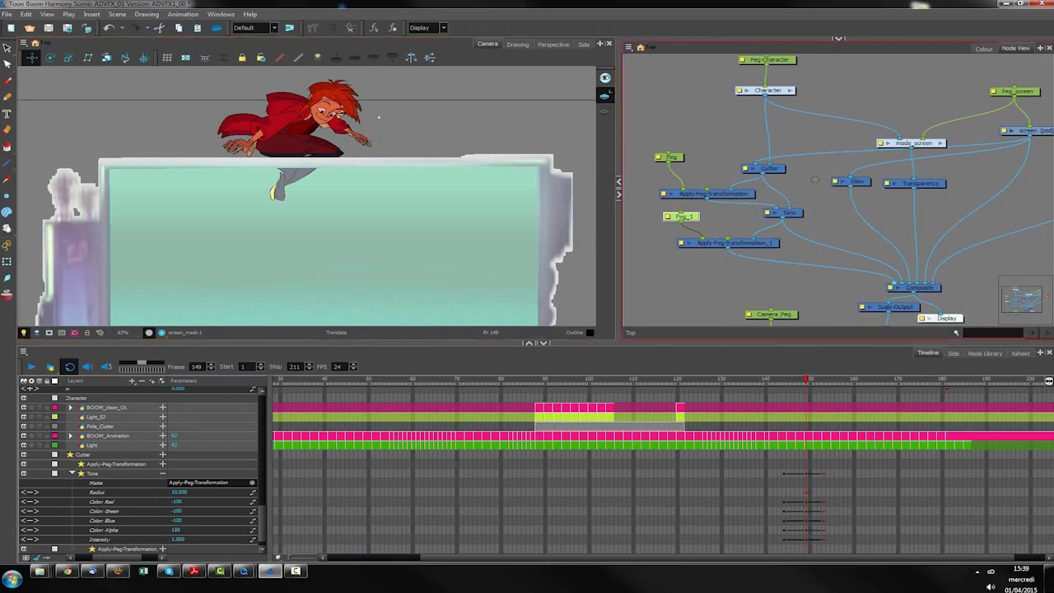
Step: Move the Cutter from above the Tone to between the Tone and Composite, and wire the screen layer in as its matte
left_click_drag(681, 254, 749, 133)
left_click_drag(777, 168, 726, 247)
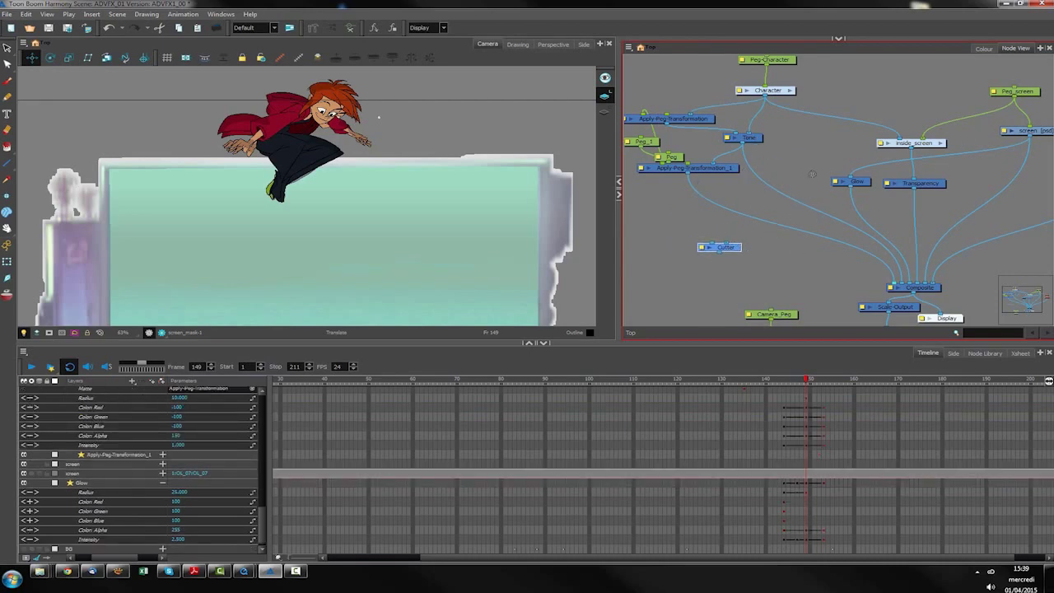
scroll(807, 197, "up", 2)
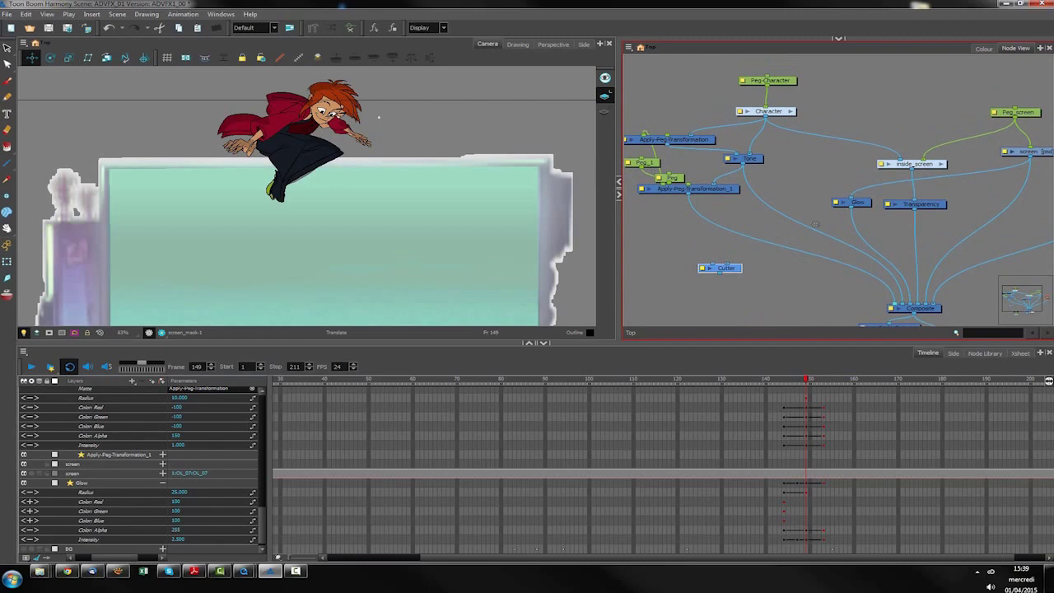
left_click_drag(726, 268, 803, 234)
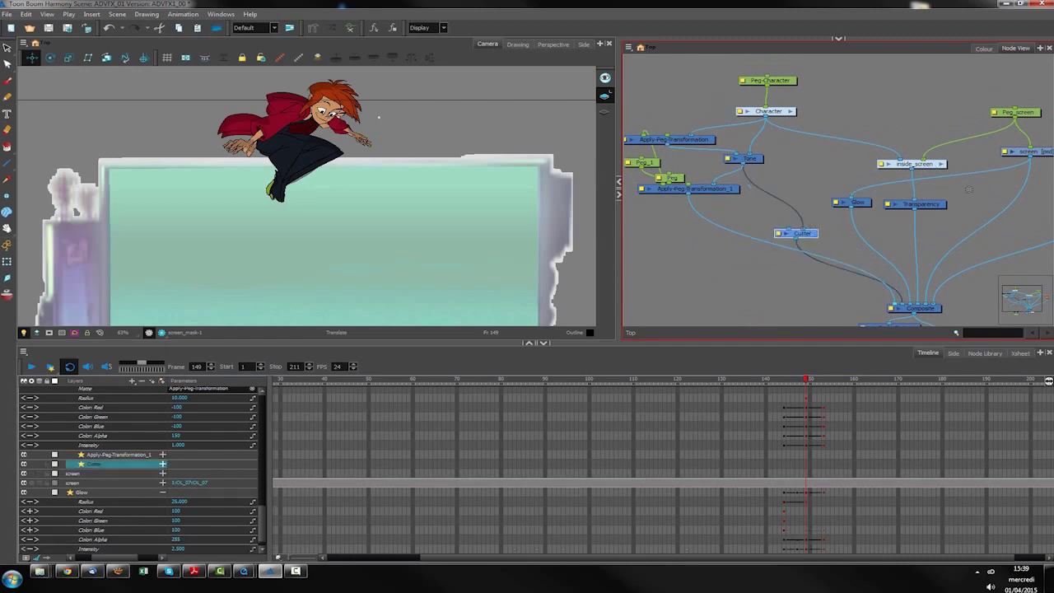
left_click_drag(1029, 156, 789, 228)
left_click_drag(803, 234, 778, 269)
left_click(788, 205)
Step: Insert a Highlight node between the Tone and Cutter, with the Apply-Peg-Transformation copy wired in as its matte
left_click(985, 352)
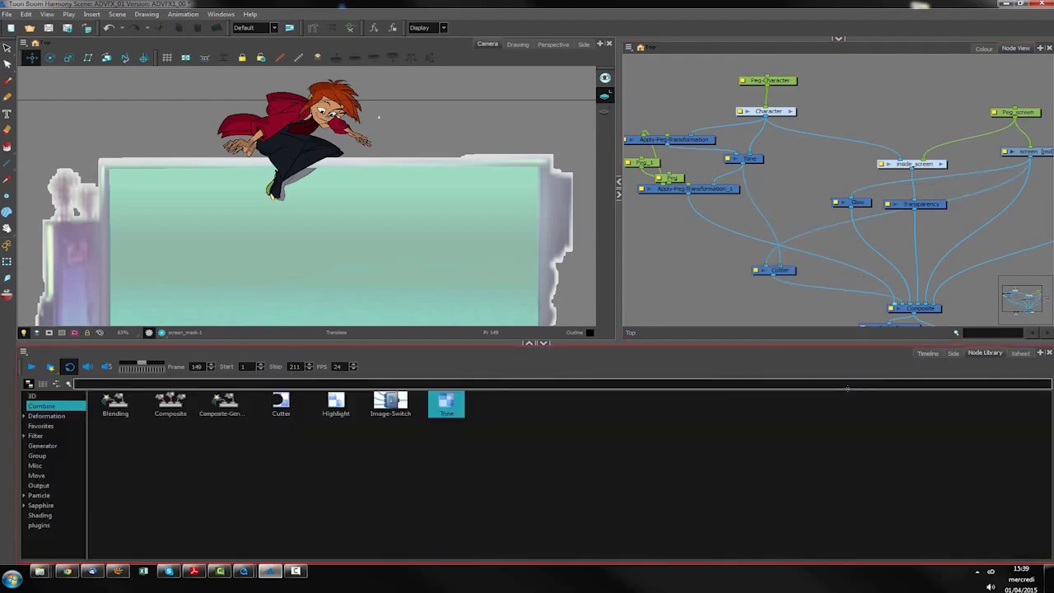
left_click_drag(336, 403, 783, 226)
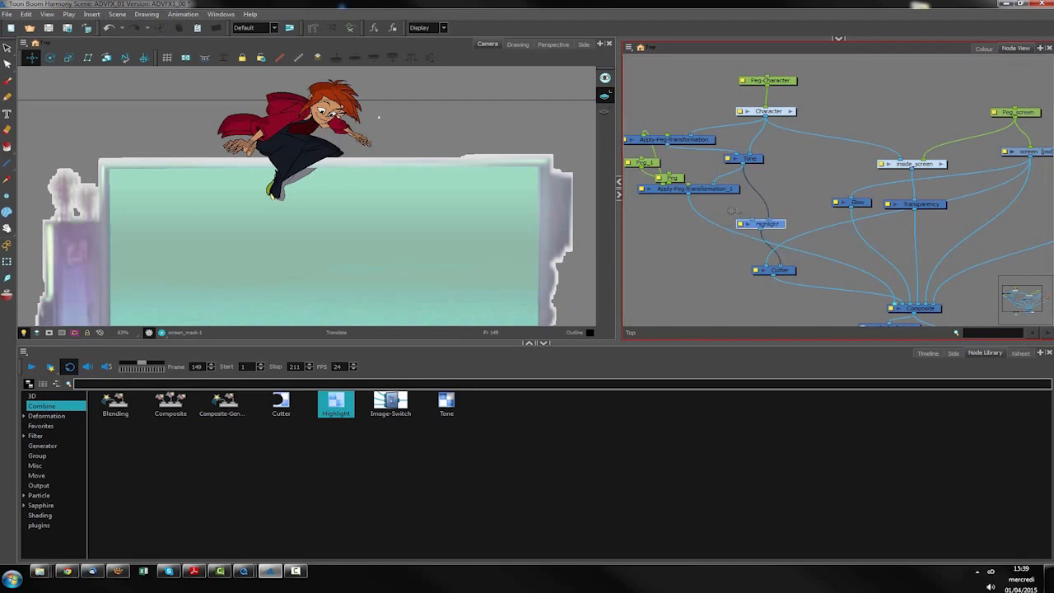
left_click_drag(734, 233, 760, 237)
left_click(784, 197)
Step: Rearrange the second Apply-Peg-Transformation beside the Highlight and place both Pegs above the nodes they drive
left_click_drag(722, 190, 725, 219)
mouse_move(646, 163)
left_mouse_down()
mouse_move(649, 199)
mouse_move(643, 111)
left_mouse_up()
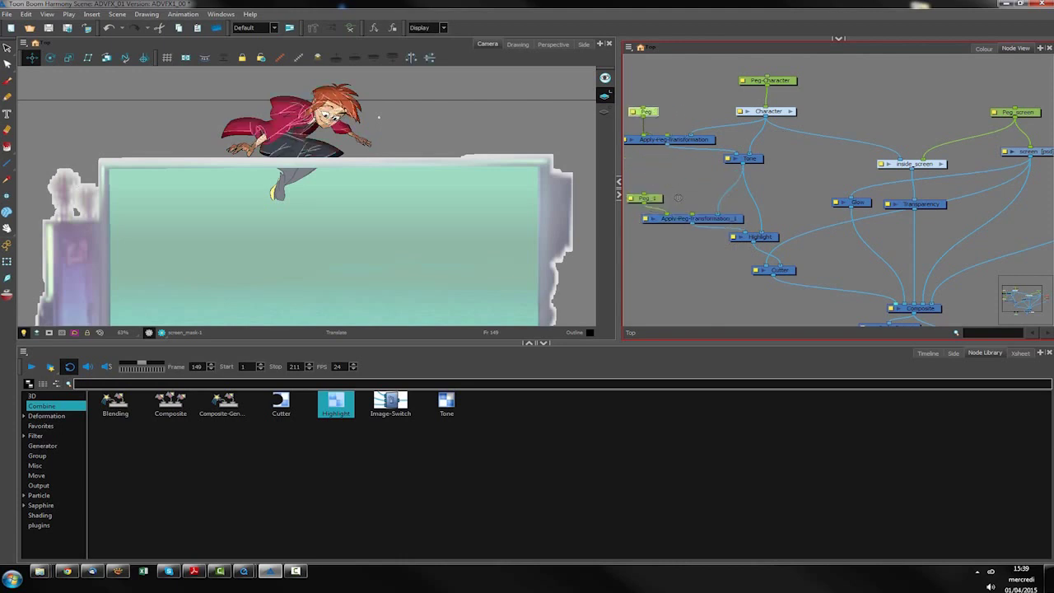
left_click_drag(656, 197, 664, 192)
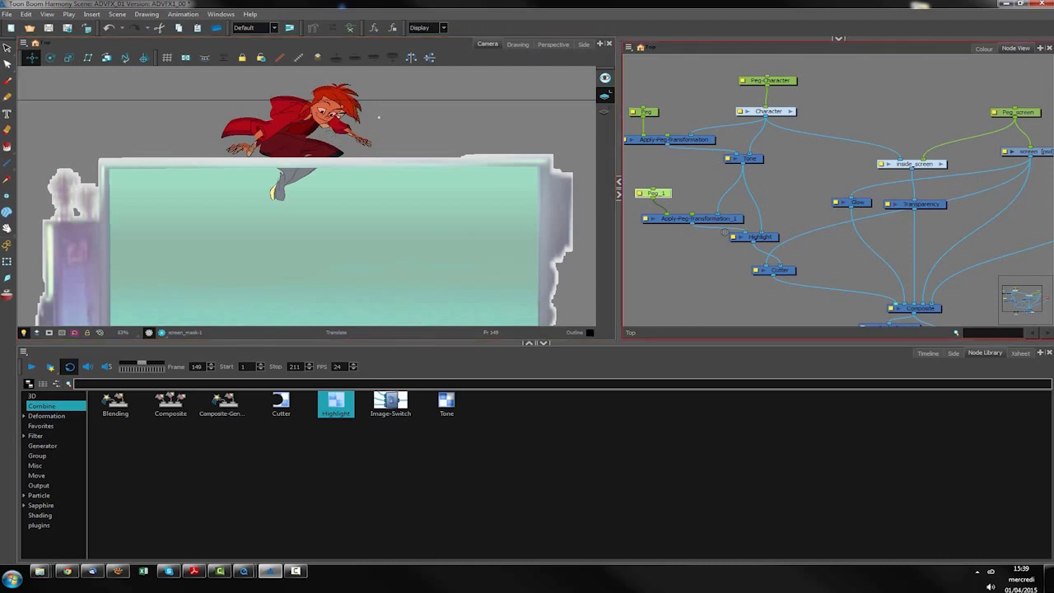
Step: Enable Invert Matte on the Highlight, set its Radius to 10, and render frame 149
left_click(734, 236)
left_click(713, 166)
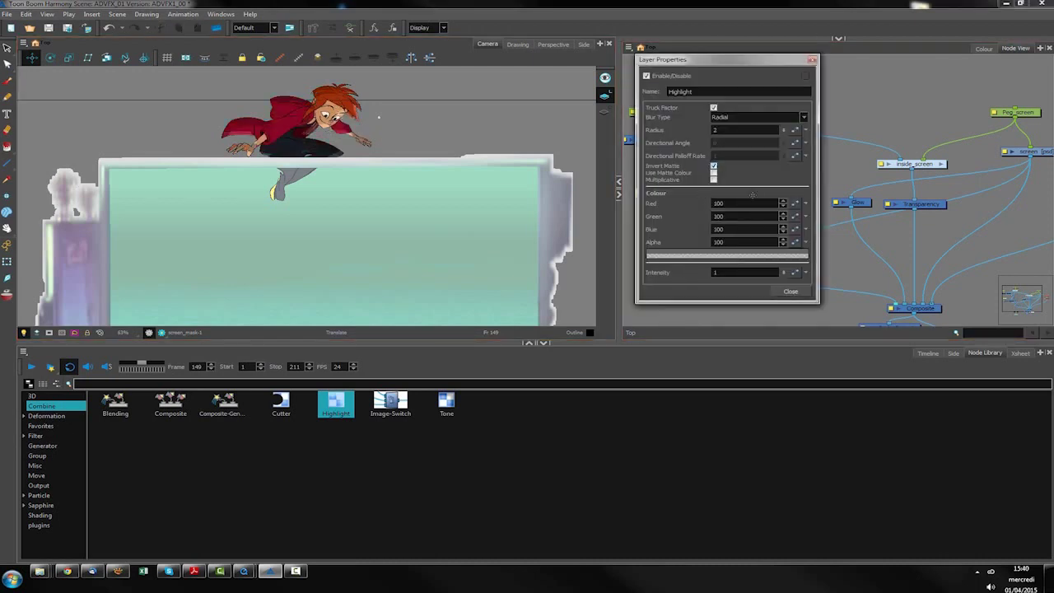
double_click(719, 131)
left_click(162, 333)
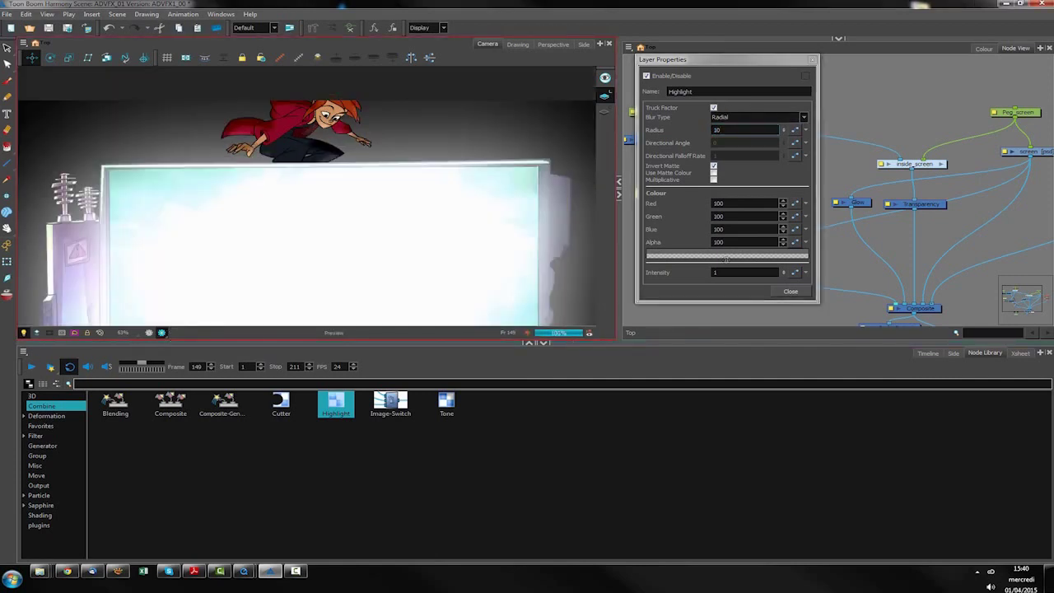
left_click(789, 290)
Step: Add keyframes to the Highlight node at frames 144, 149 and 153, matching the Tone's keyframes
left_click(928, 352)
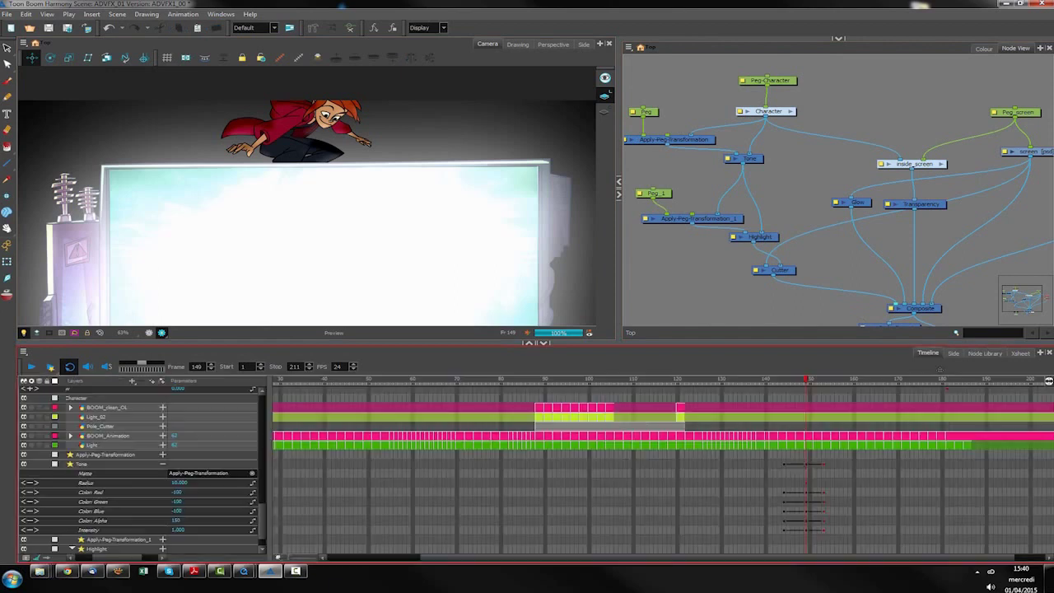
left_click_drag(811, 378, 781, 380)
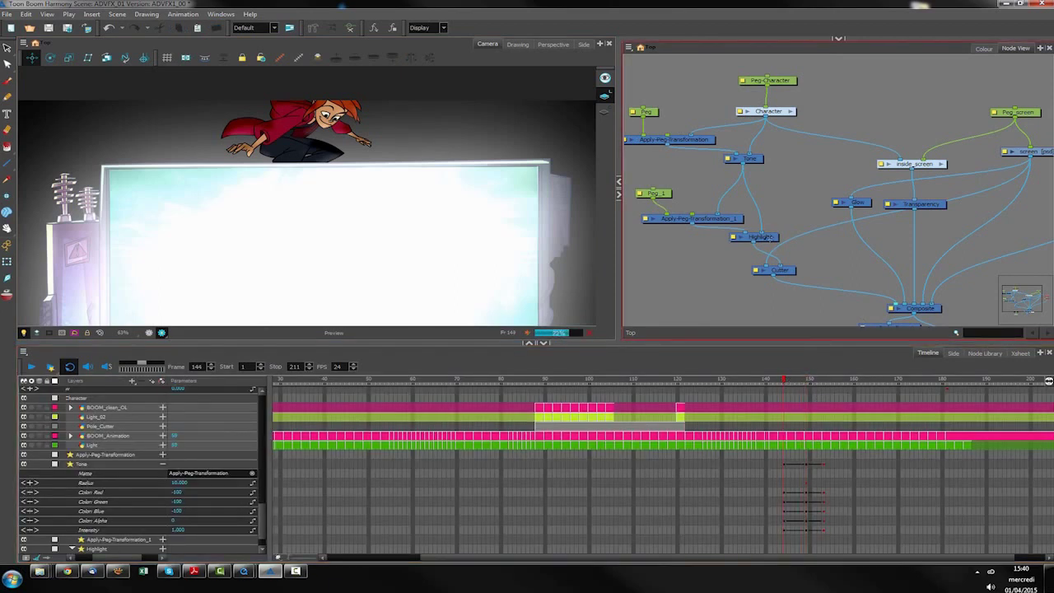
left_click(753, 237)
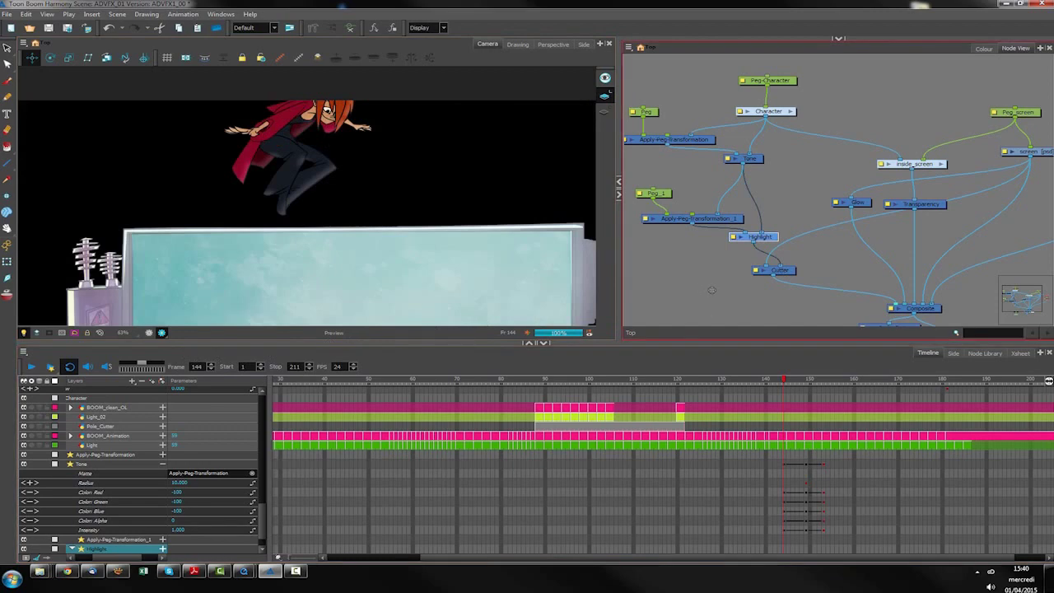
left_click(805, 380)
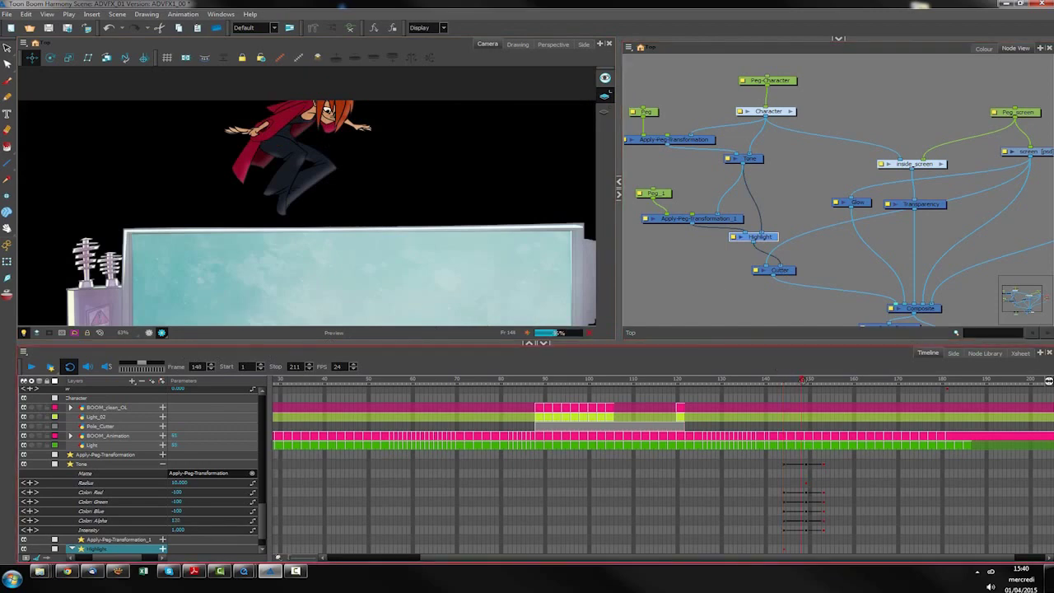
key("period")
key("period")
key("period")
key("period")
scroll(810, 388, "down", 3)
key("comma")
key("comma")
key("comma")
key("comma")
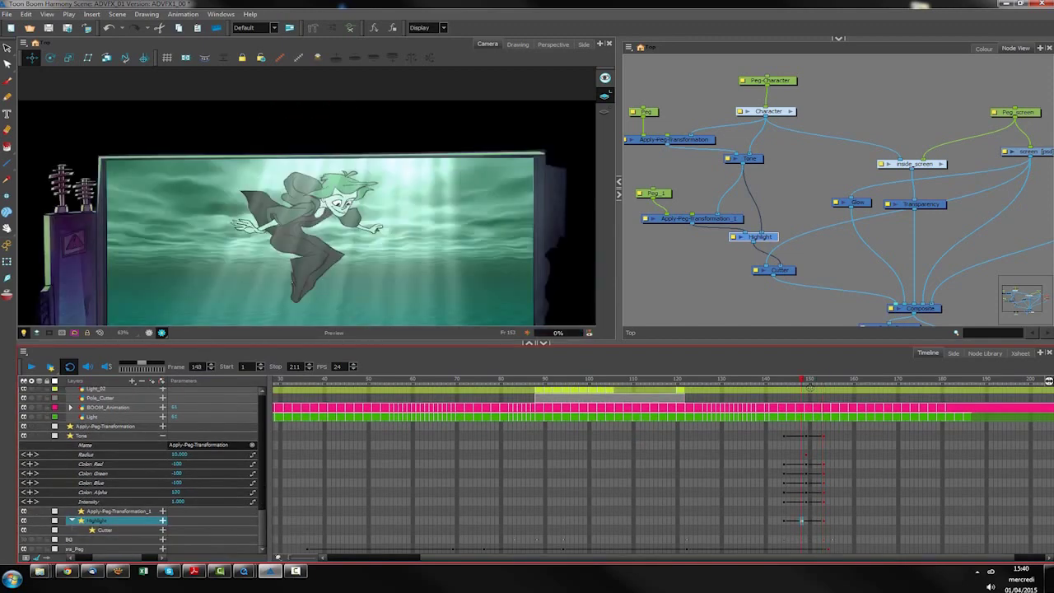
key("period")
Step: Set the Highlight's Color Alpha to 0 at frame 144 and 200 at frame 149
left_click(162, 520)
left_click_drag(262, 517, 262, 533)
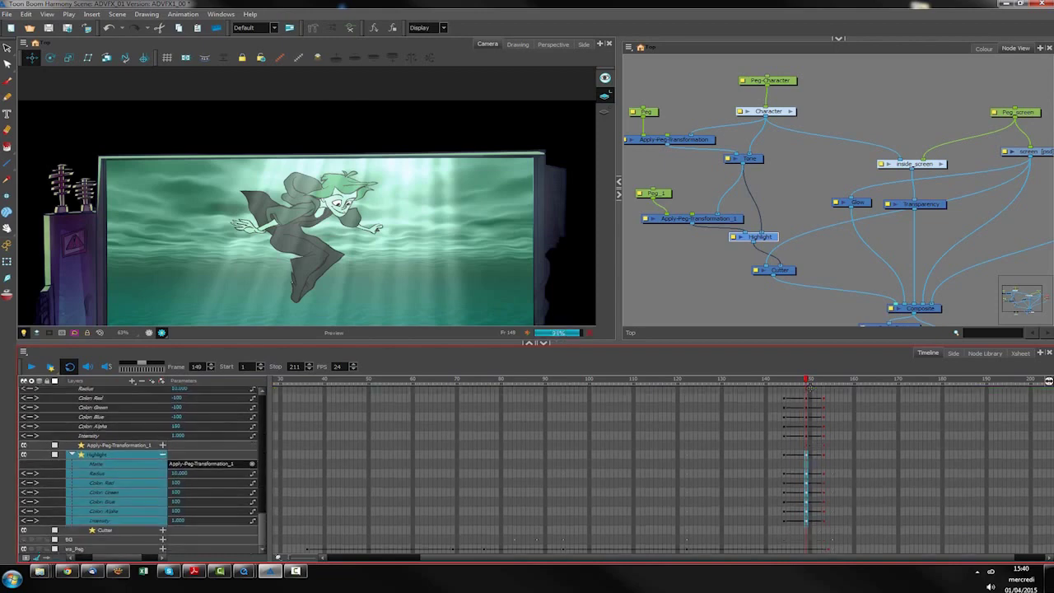
key("semicolon")
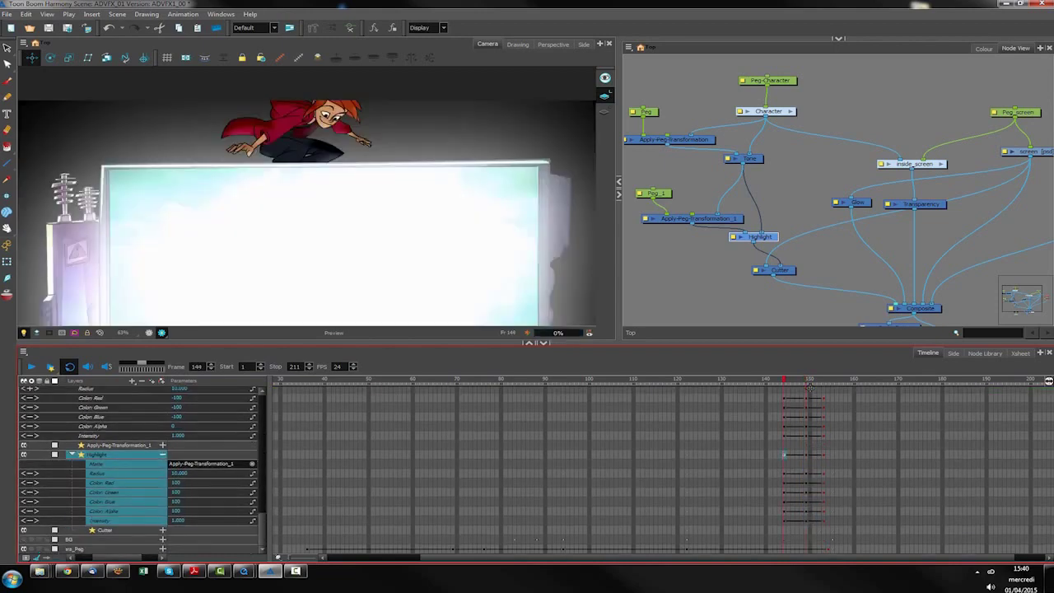
left_click(178, 512)
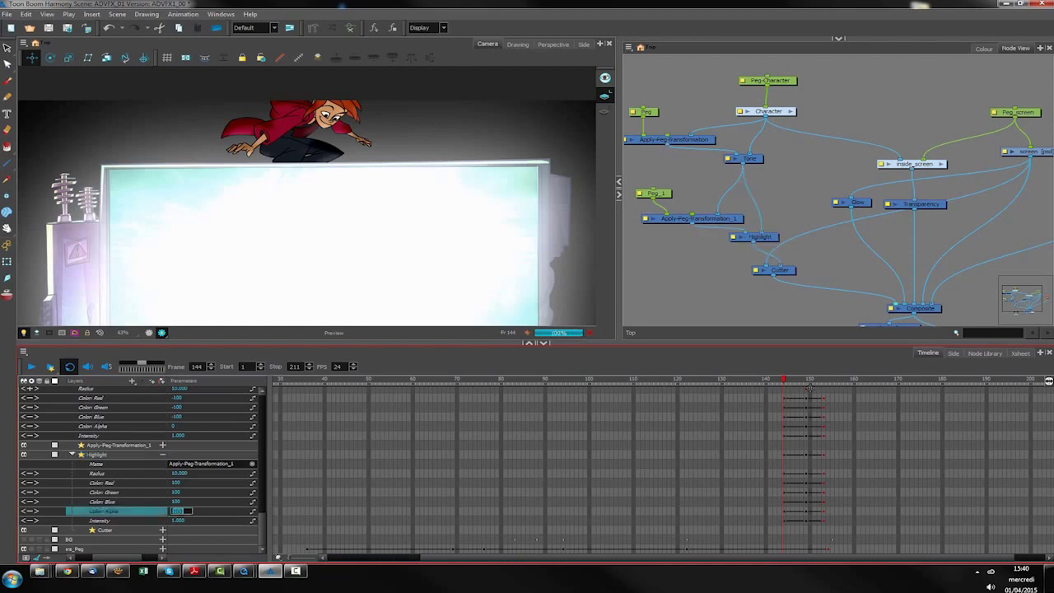
type("0")
key("Return")
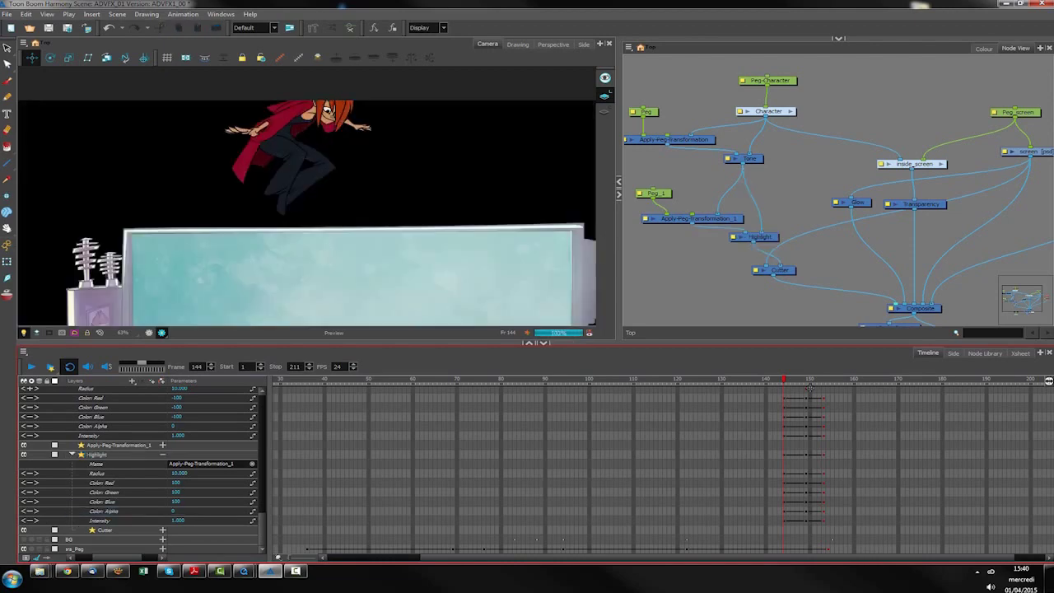
key("apostrophe")
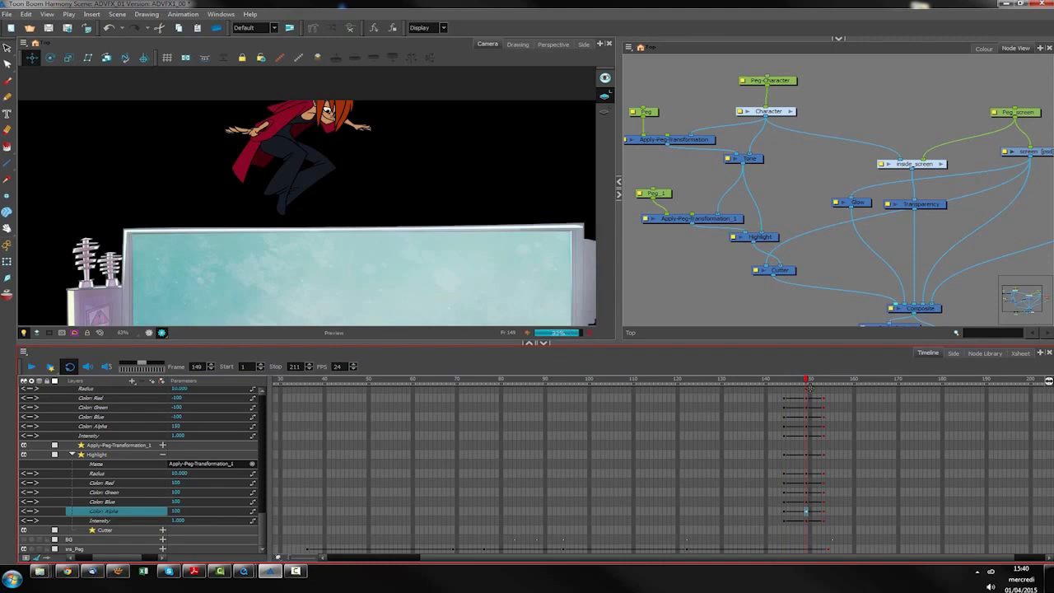
left_click(177, 511)
type("200")
key("Return")
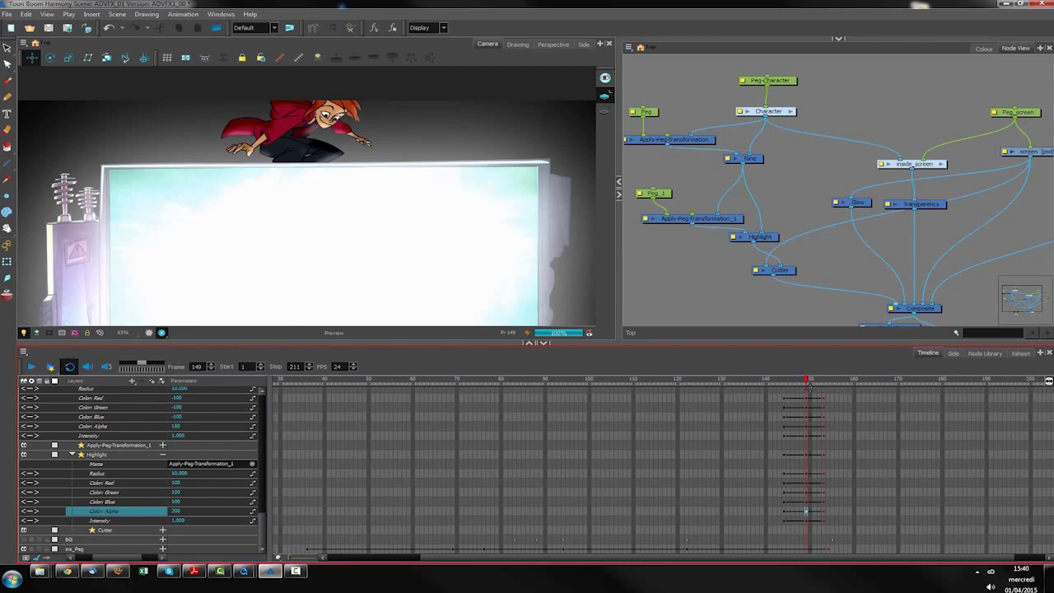
Step: Set the Tone's Intensity to 1.5 at frame 149 and raise the Highlight's Intensity there as well
key("apostrophe")
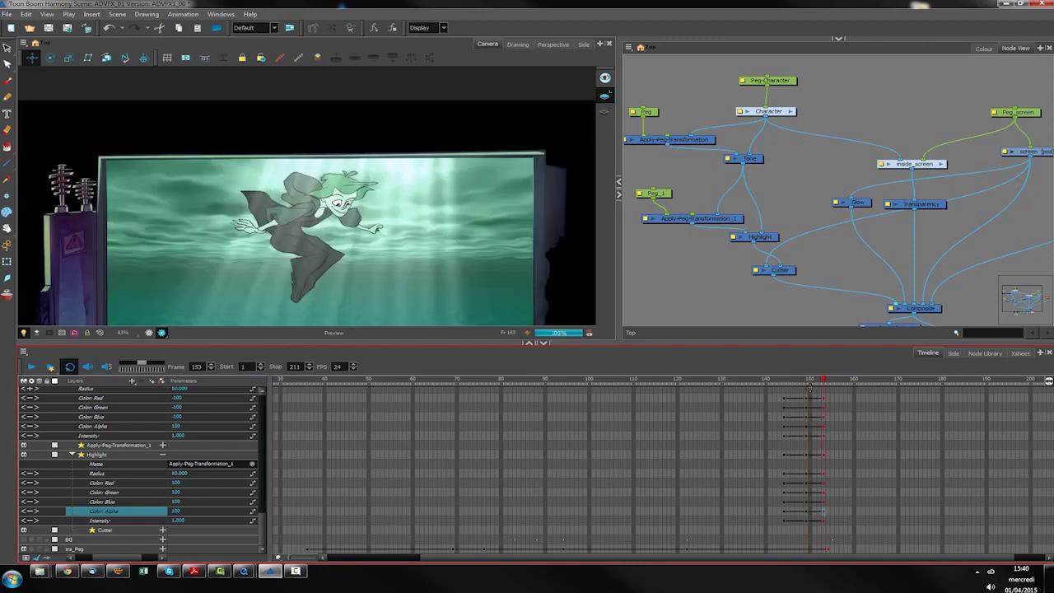
key("semicolon")
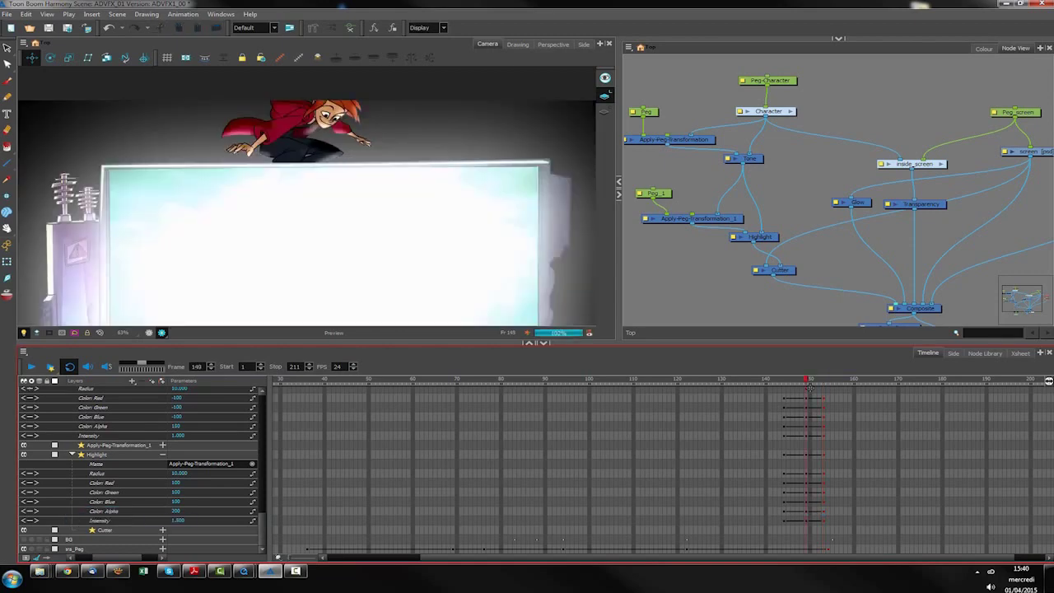
left_click(178, 436)
type("1.5")
key("Return")
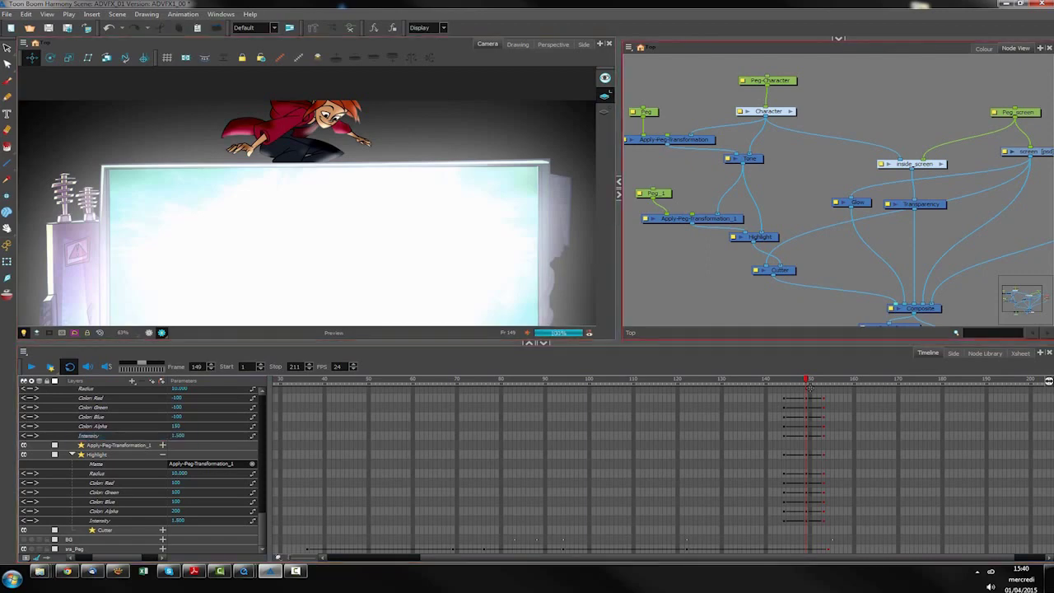
Step: Examine the rendered frame and the whole scene, and check the Scale-Output node's resolution settings
scroll(302, 189, "down", 1)
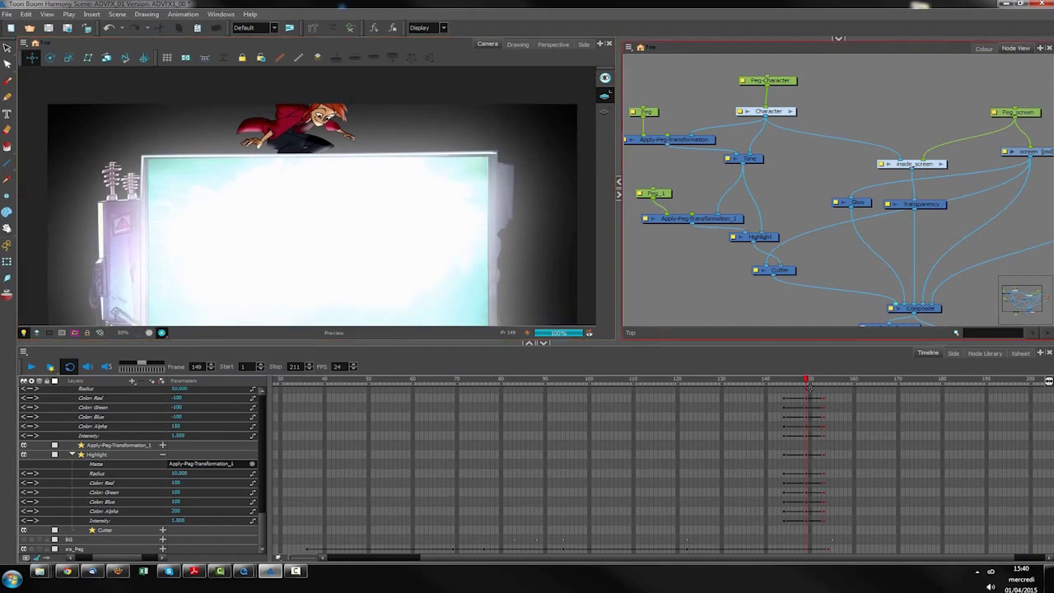
left_click_drag(971, 239, 710, 219)
left_click_drag(802, 136, 883, 187)
key("a")
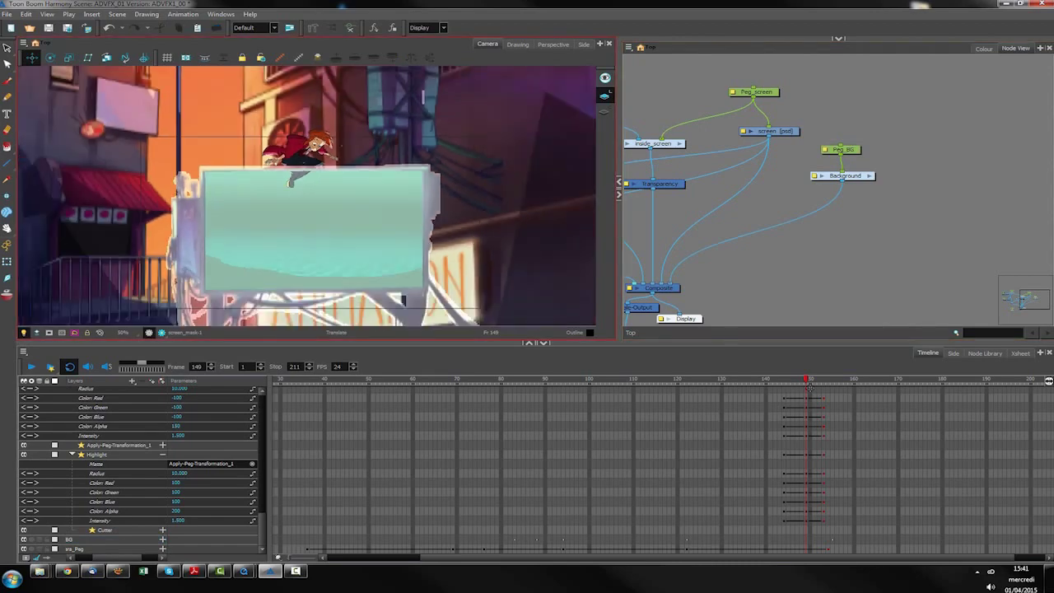
key("1")
left_click_drag(733, 247, 931, 153)
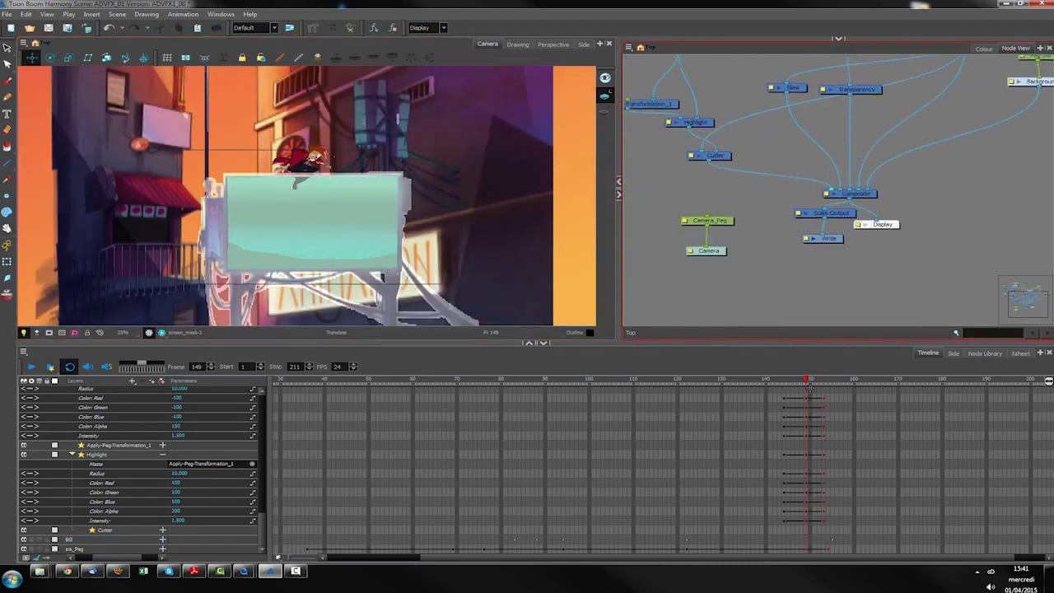
left_click_drag(848, 165, 835, 228)
left_click_drag(811, 276, 799, 301)
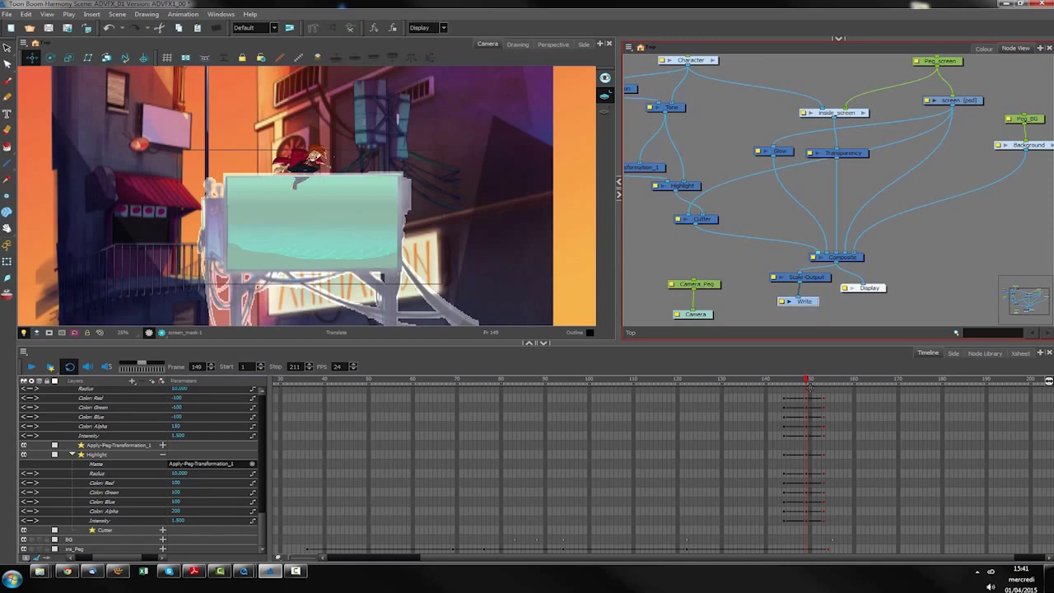
left_click(774, 278)
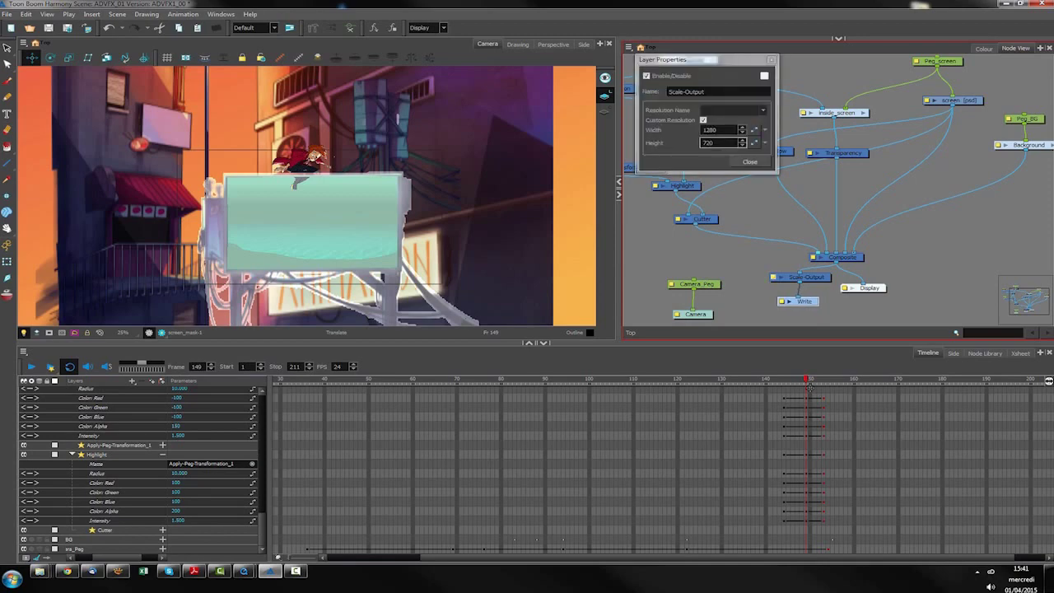
left_click(749, 161)
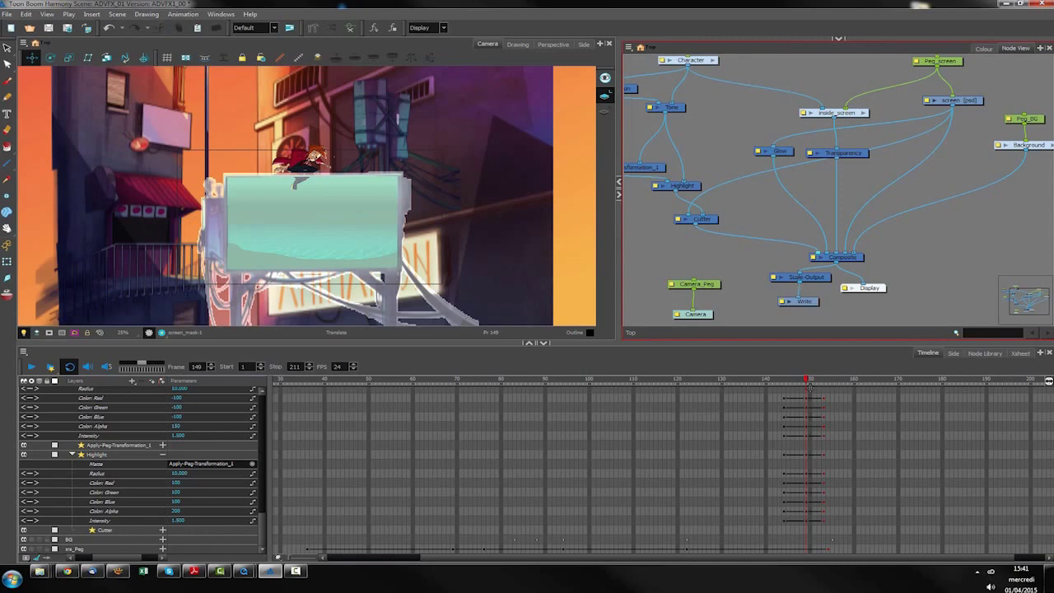
Step: Change the Write node's movie filename to advanced_fx_V2
left_click(782, 301)
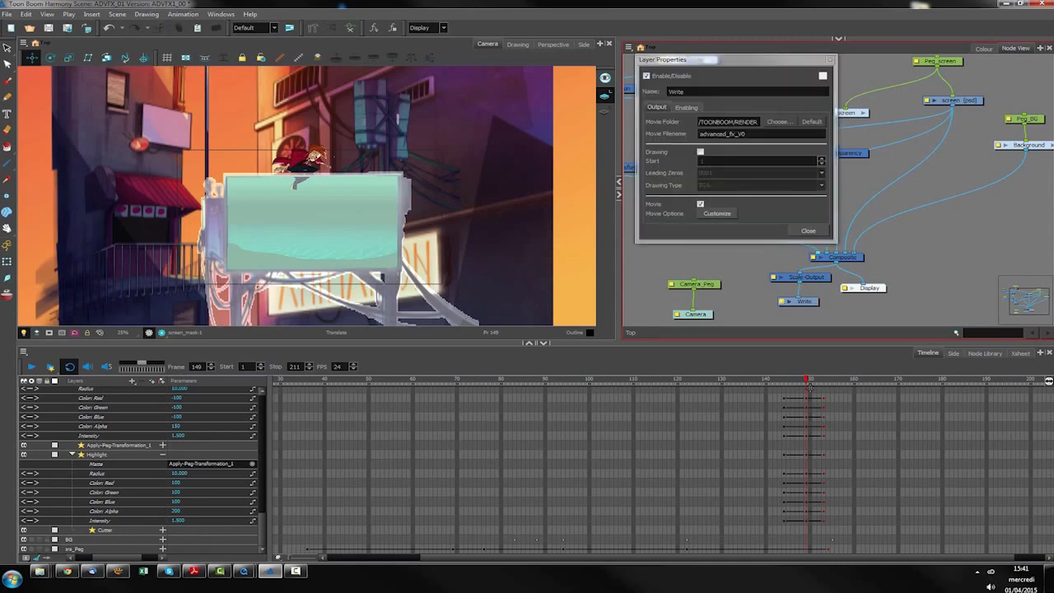
left_click(766, 133)
key("BackSpace")
type("2")
scroll(906, 206, "down", 1)
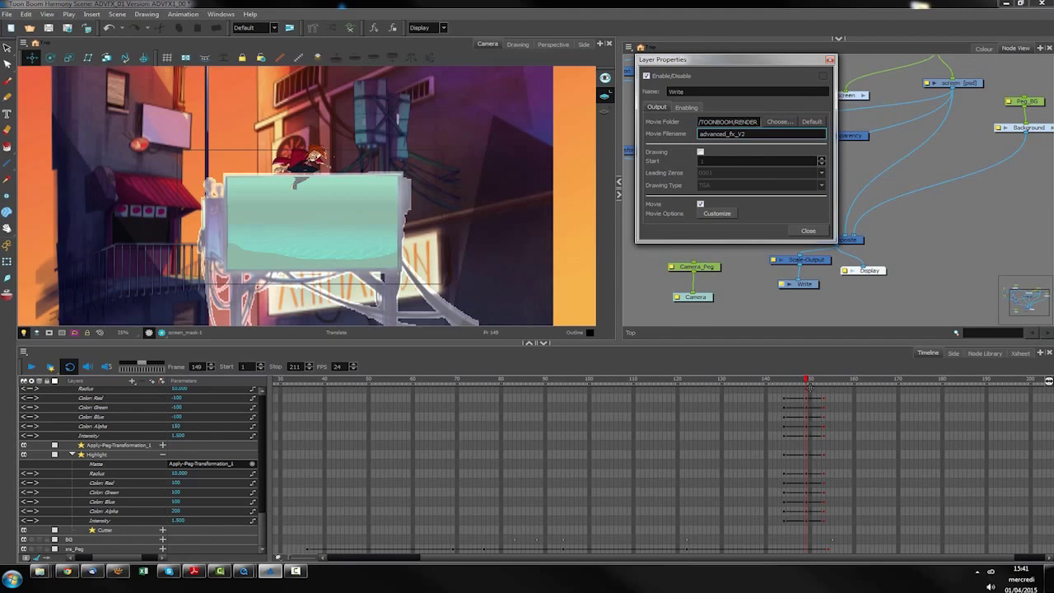
Step: Turn off sound in the Write node's movie options and accept the settings
left_click(717, 213)
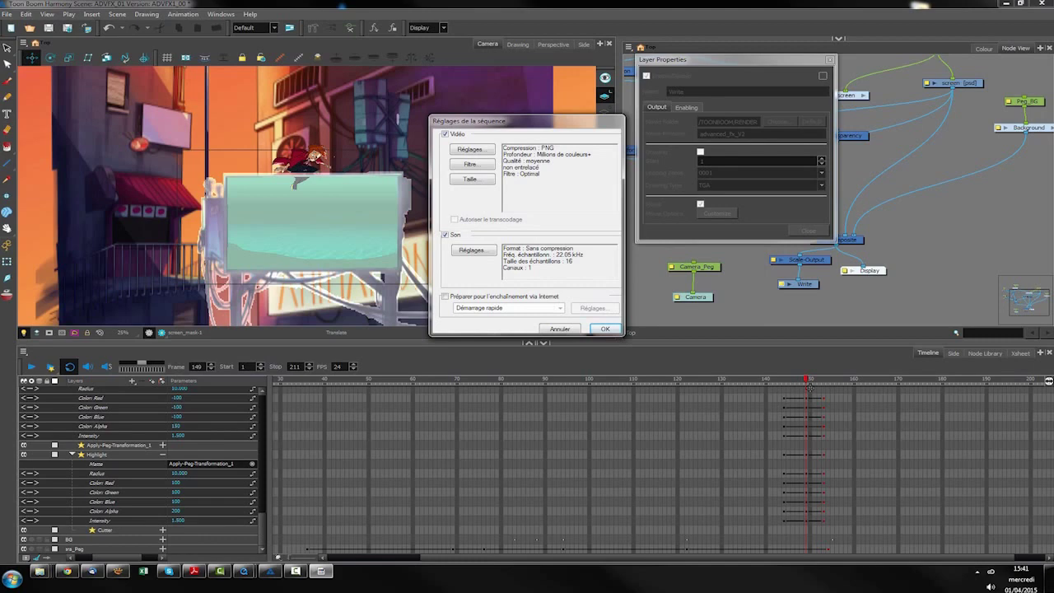
left_click(445, 235)
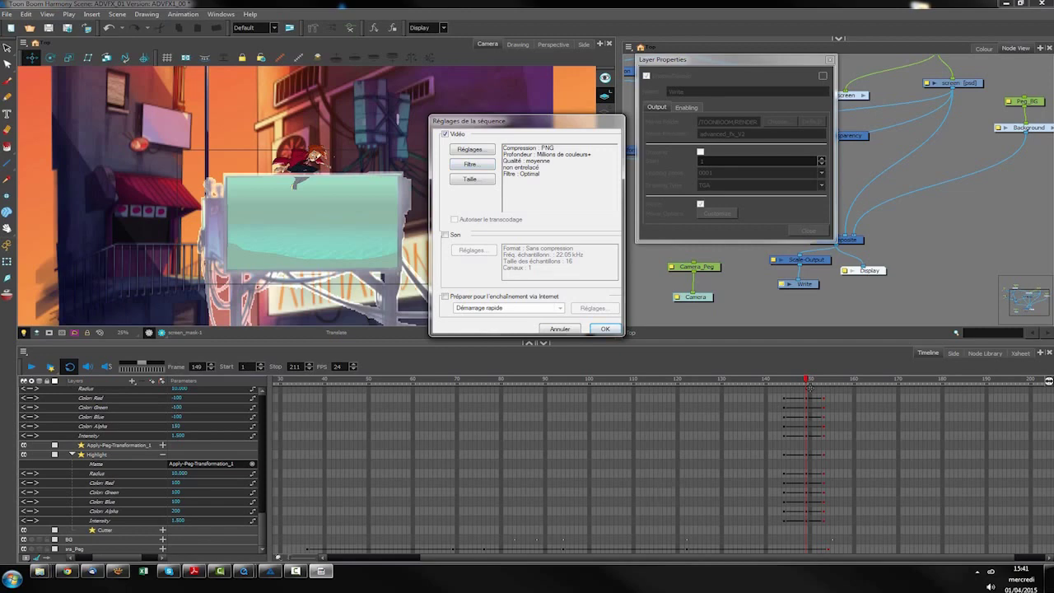
left_click(604, 328)
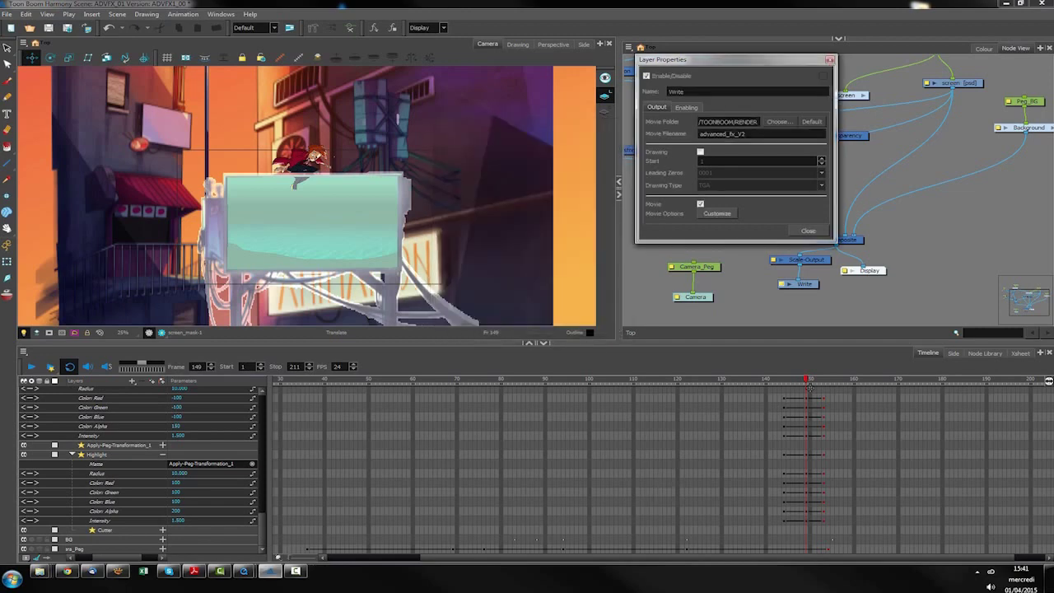
left_click(808, 230)
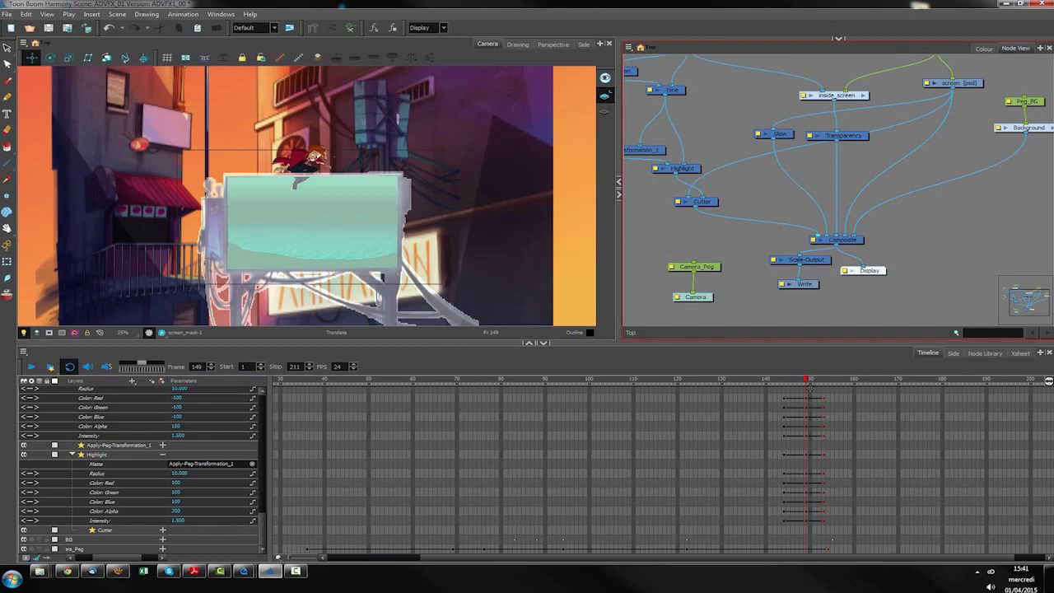
Step: Render the Write node for all frames, 1 to 211, overwriting the existing advanced_fx_V2.mov
key("ctrl+shift+y")
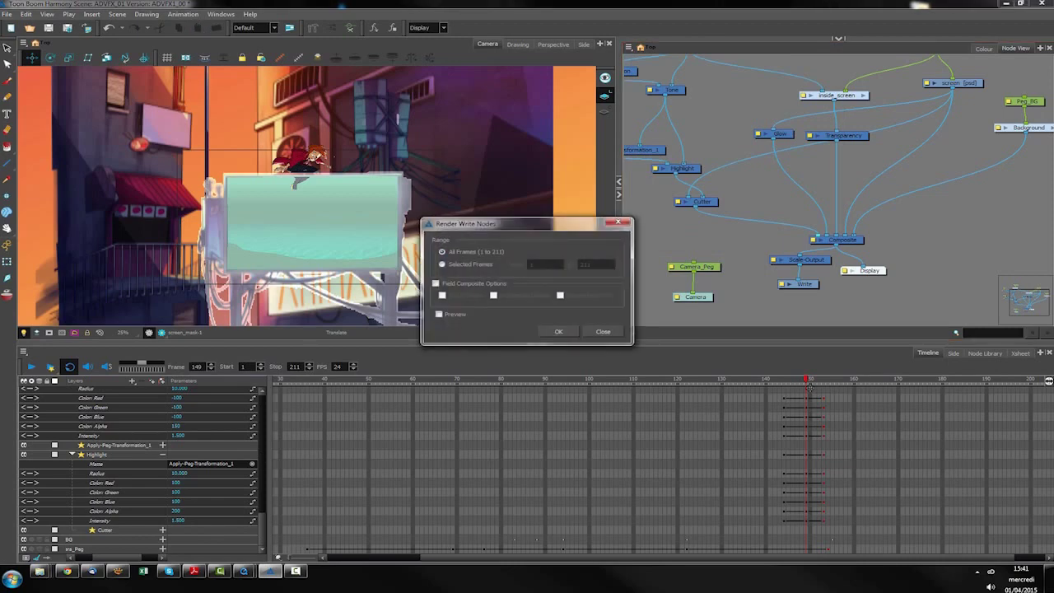
key("Return")
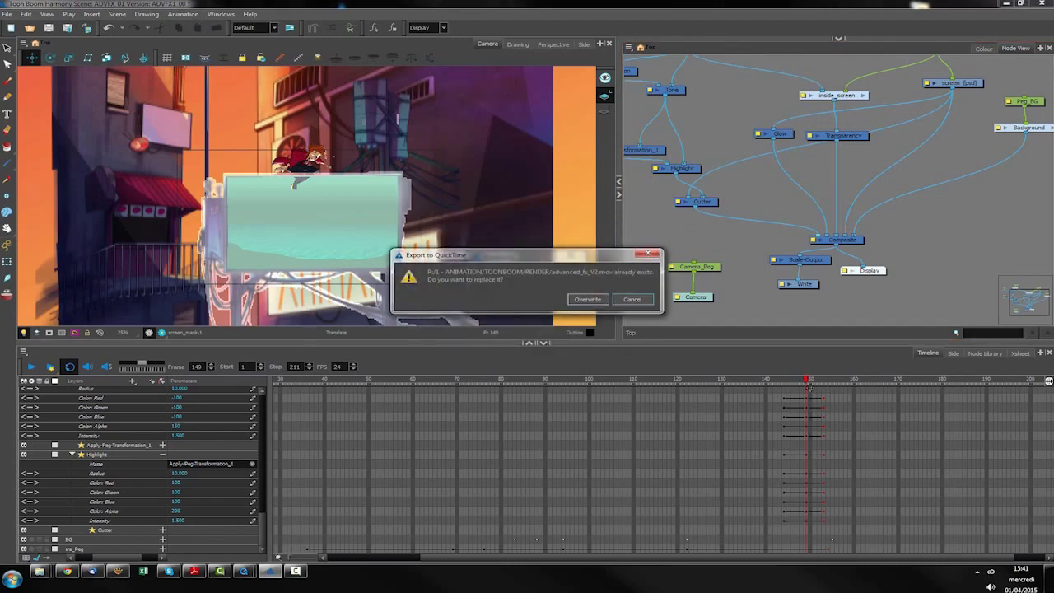
key("Return")
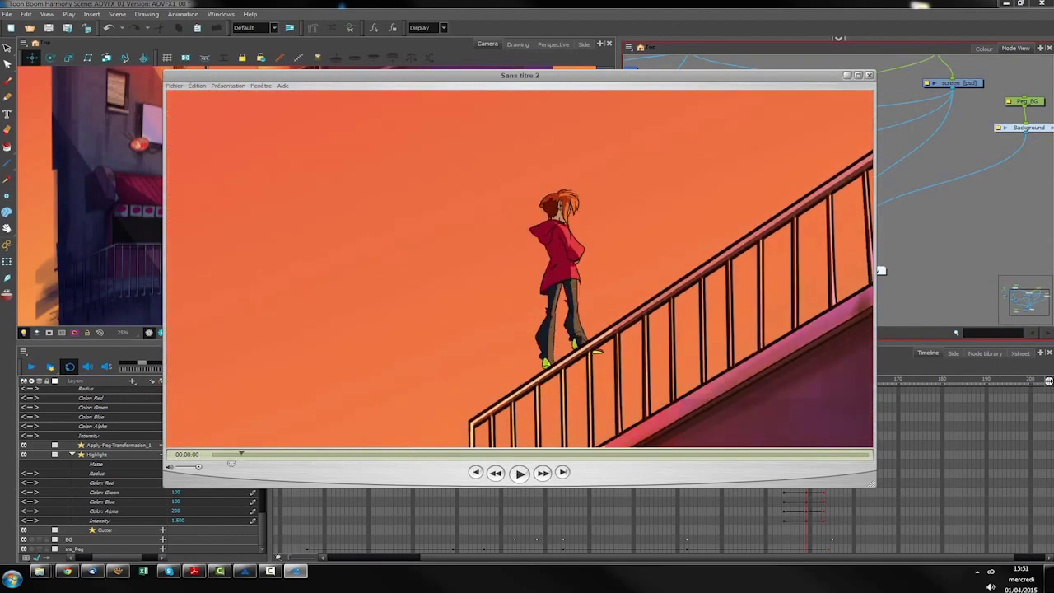
Step: Review the rendered movie in the player, replaying the part where the character appears inside the lit underwater screen
left_click_drag(239, 456, 587, 445)
key("space")
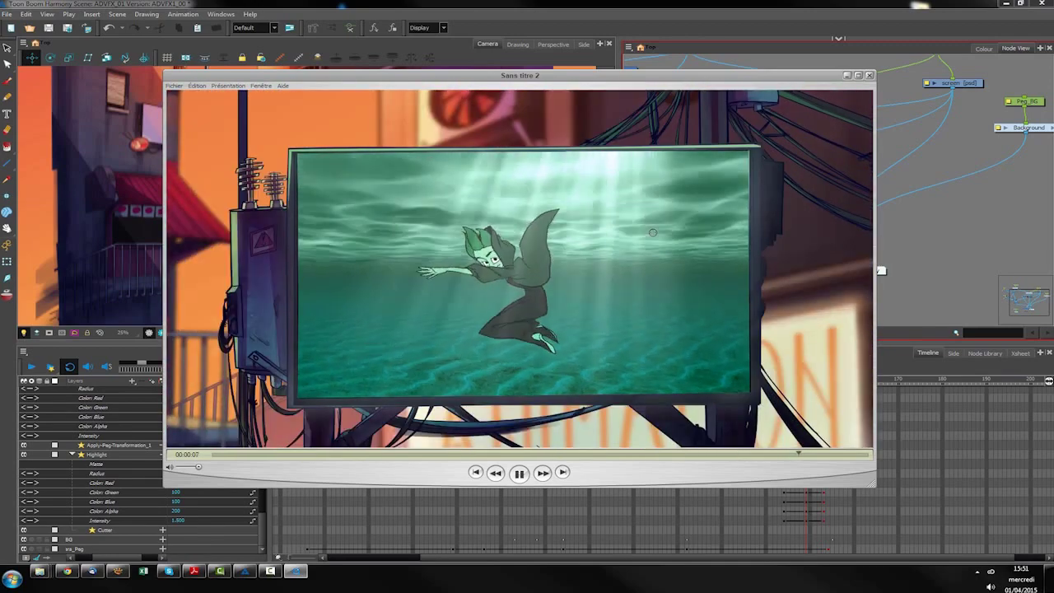
left_click_drag(823, 452, 670, 454)
key("space")
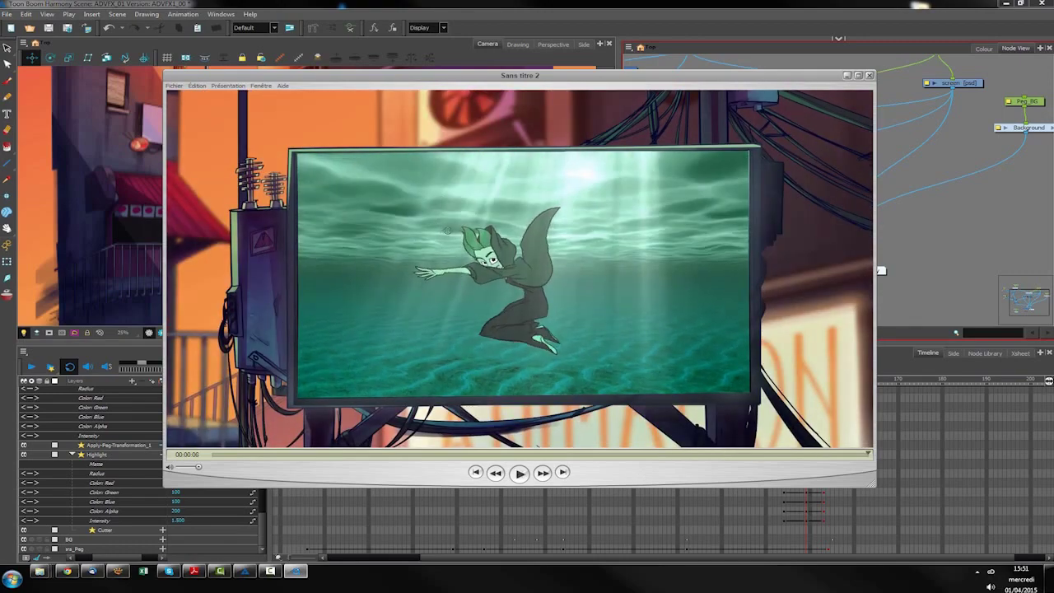
left_click_drag(853, 454, 710, 451)
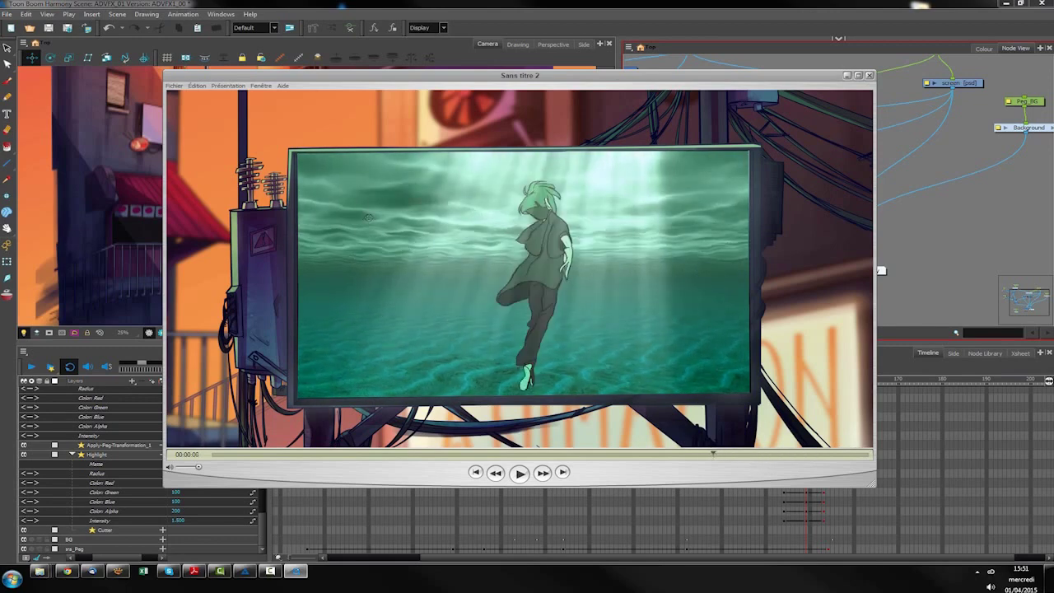
left_click_drag(718, 458, 610, 459)
key("space")
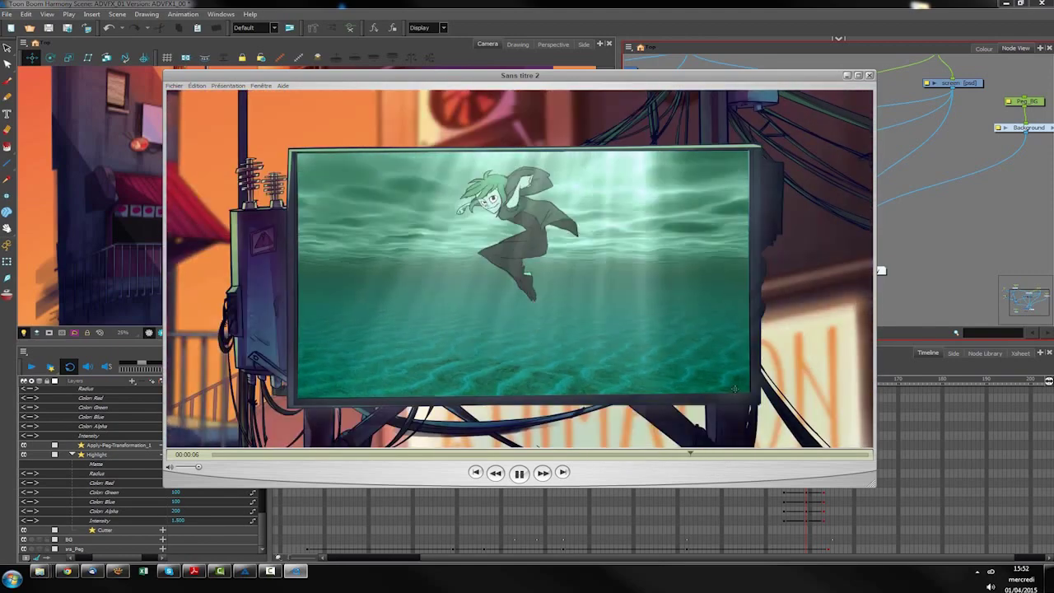